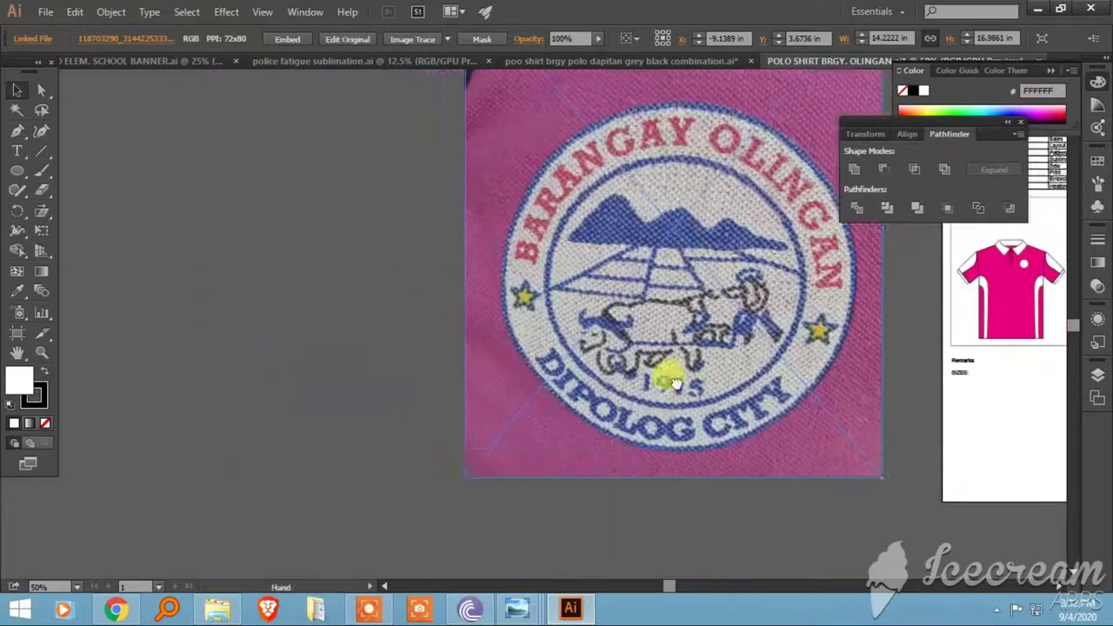
Step: Move the seal photo left of the shirt layout and zoom in on it
left_click_drag(402, 406, 343, 331)
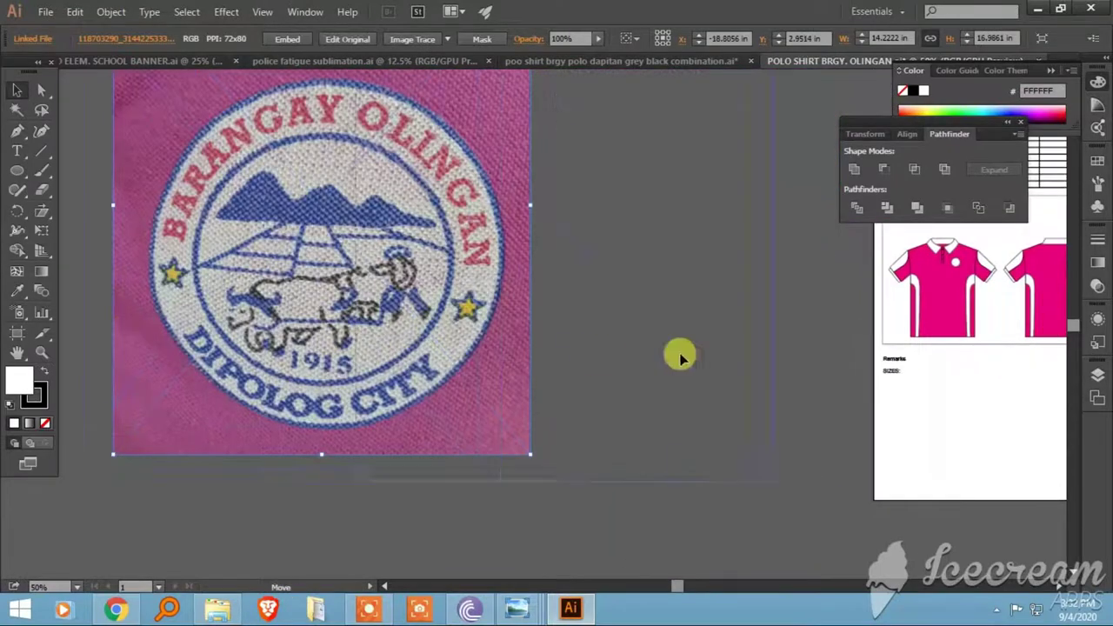
scroll(231, 273, "left", 5)
scroll(330, 325, "up", 2)
Step: Begin a Pen-tool path on the seal, placing anchors at the mountain base
key("p")
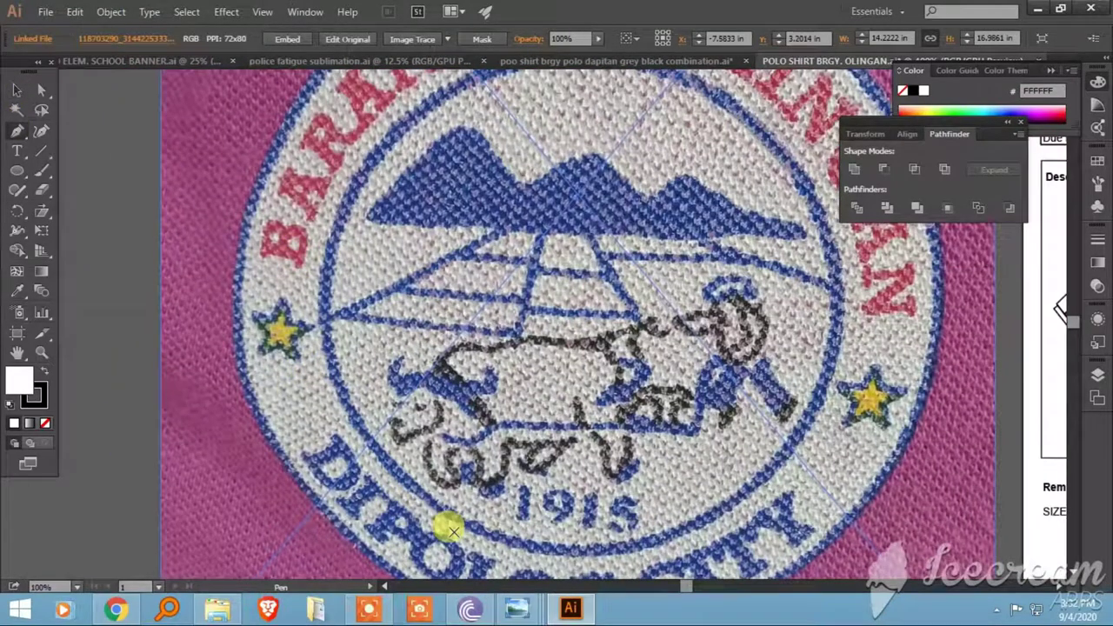
left_click(355, 229)
left_click(712, 233)
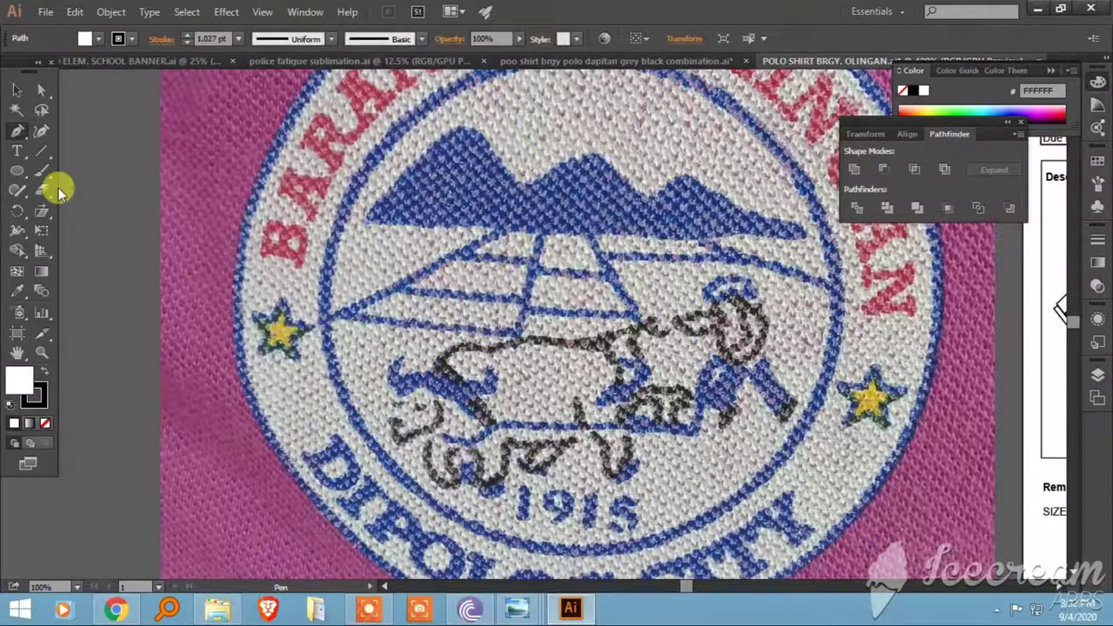
scroll(141, 328, "down", 3)
scroll(162, 472, "down", 2)
scroll(162, 472, "up", 3)
scroll(370, 185, "up", 1)
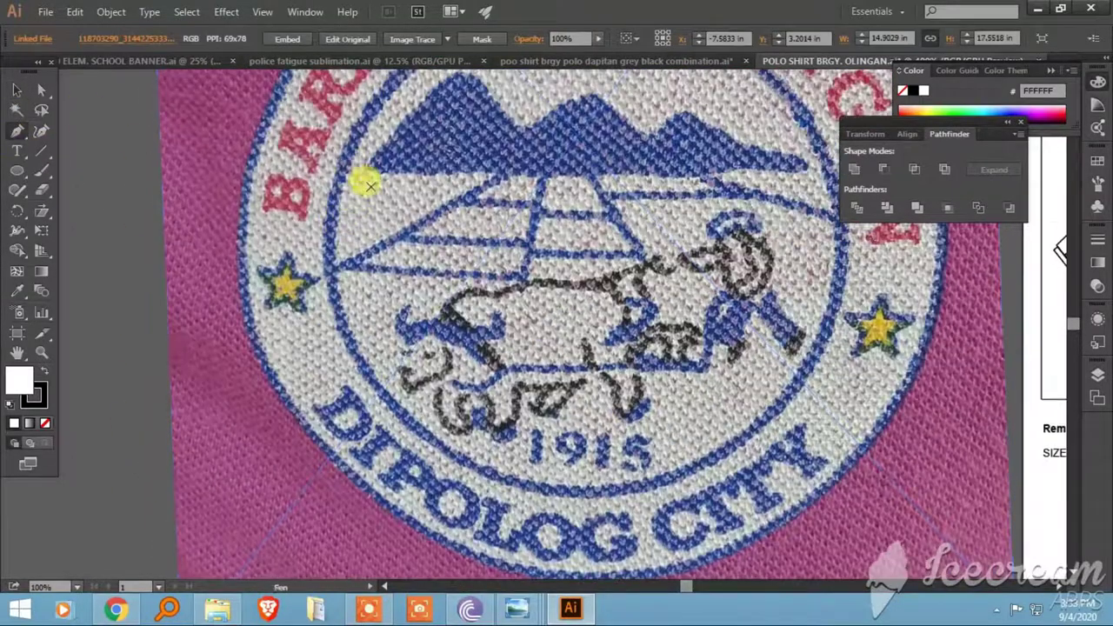
scroll(369, 185, "right", 3)
left_click(360, 184)
Step: Trace the three mountain peaks and valleys into a closed white shape
mouse_move(549, 198)
left_mouse_down()
mouse_move(599, 180)
mouse_move(676, 180)
left_mouse_up()
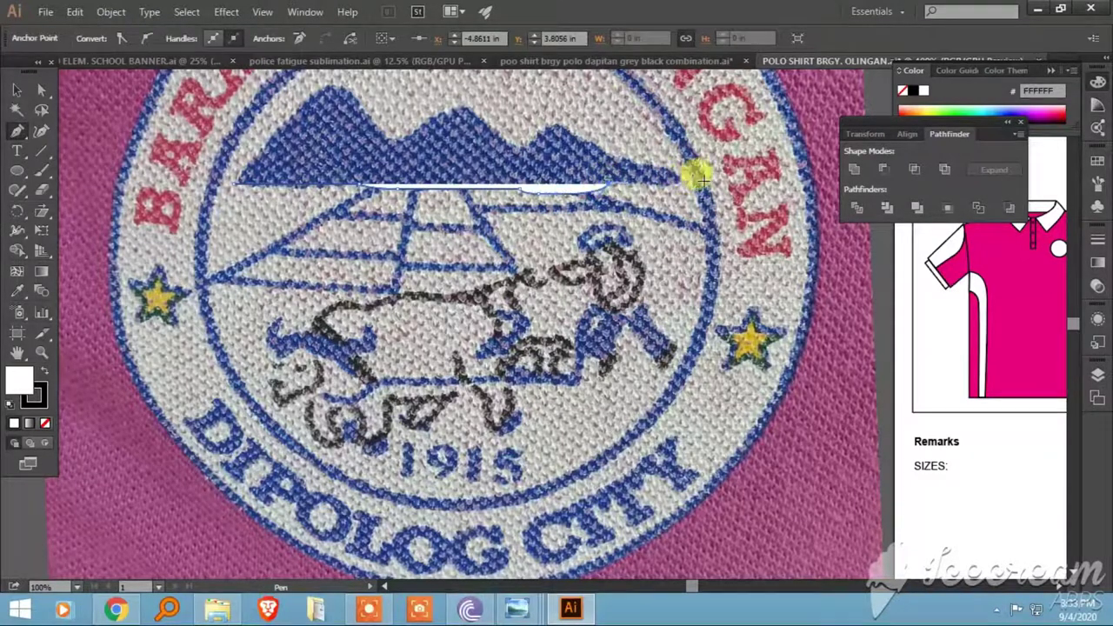
left_click(530, 142)
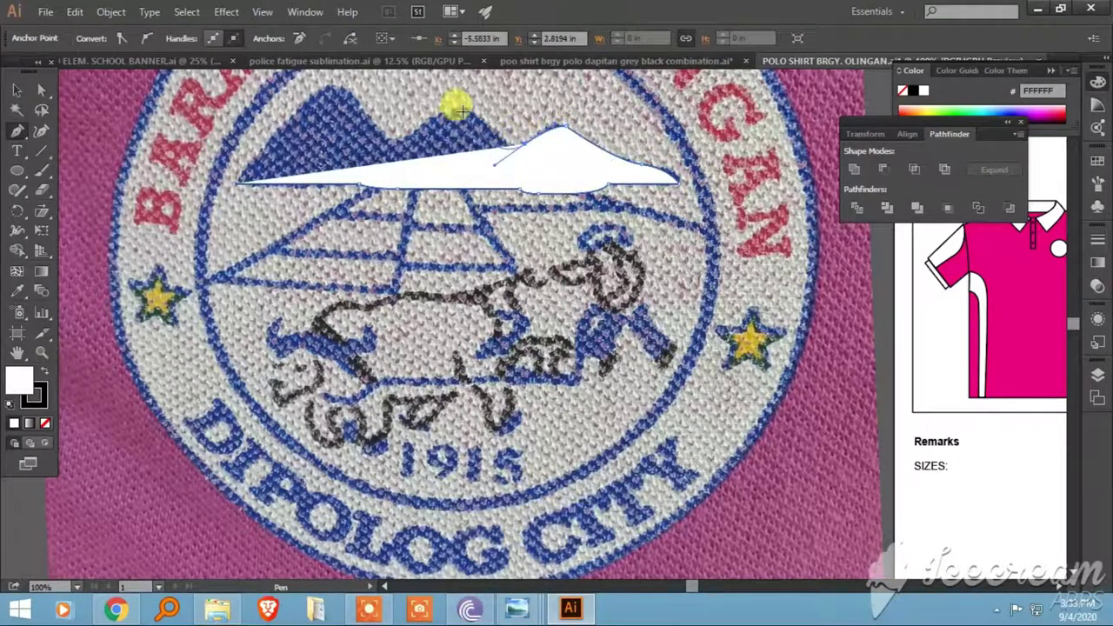
scroll(539, 174, "up", 2)
scroll(539, 174, "left", 2)
left_click(547, 169)
left_click(491, 208)
left_click(427, 143)
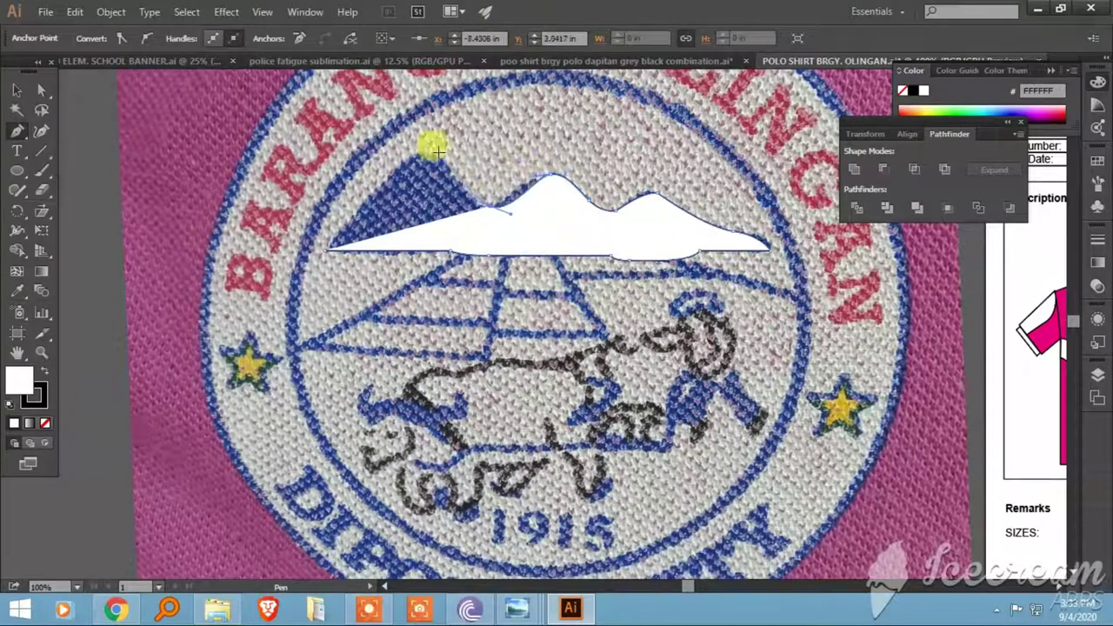
scroll(427, 144, "left", 3)
left_click(453, 230)
left_click(446, 237)
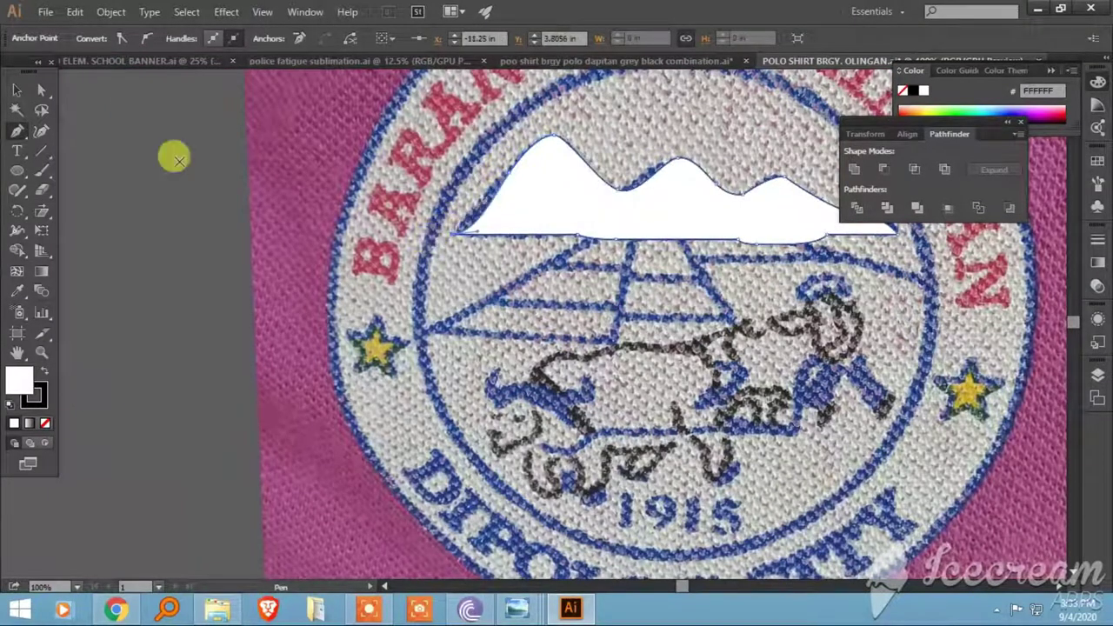
Step: Draw the first perspective line from the left star toward the mountains
left_click_drag(233, 296, 98, 226)
key("backslash")
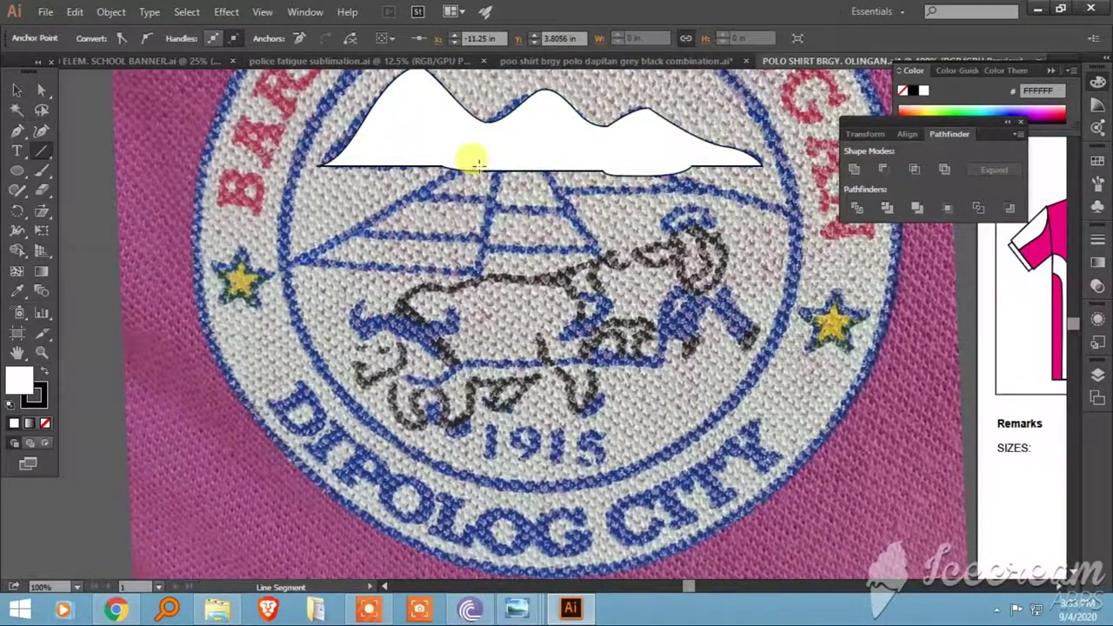
left_click_drag(469, 158, 449, 170)
left_click(1098, 239)
Step: Give the perspective line a 7 pt stroke in blue 0000FF
left_click(954, 253)
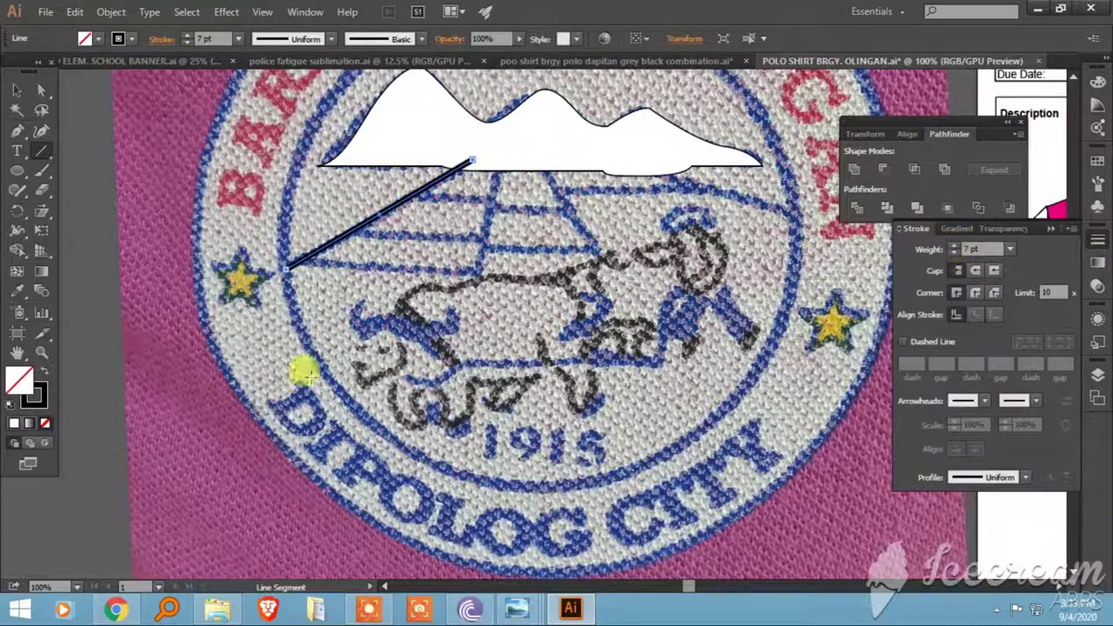
left_click(129, 43)
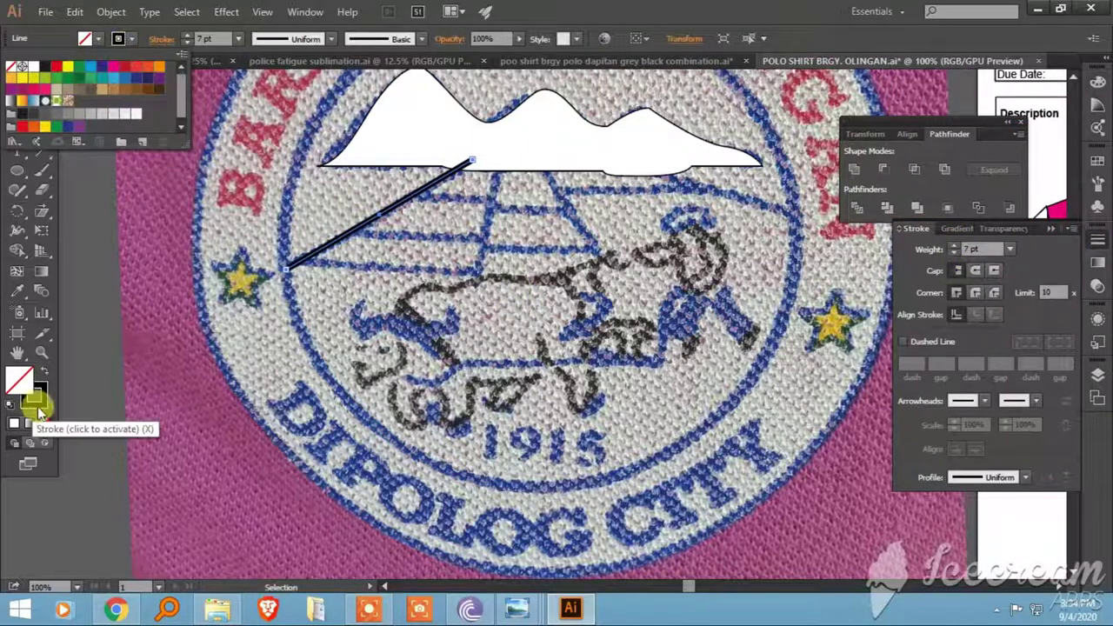
double_click(35, 397)
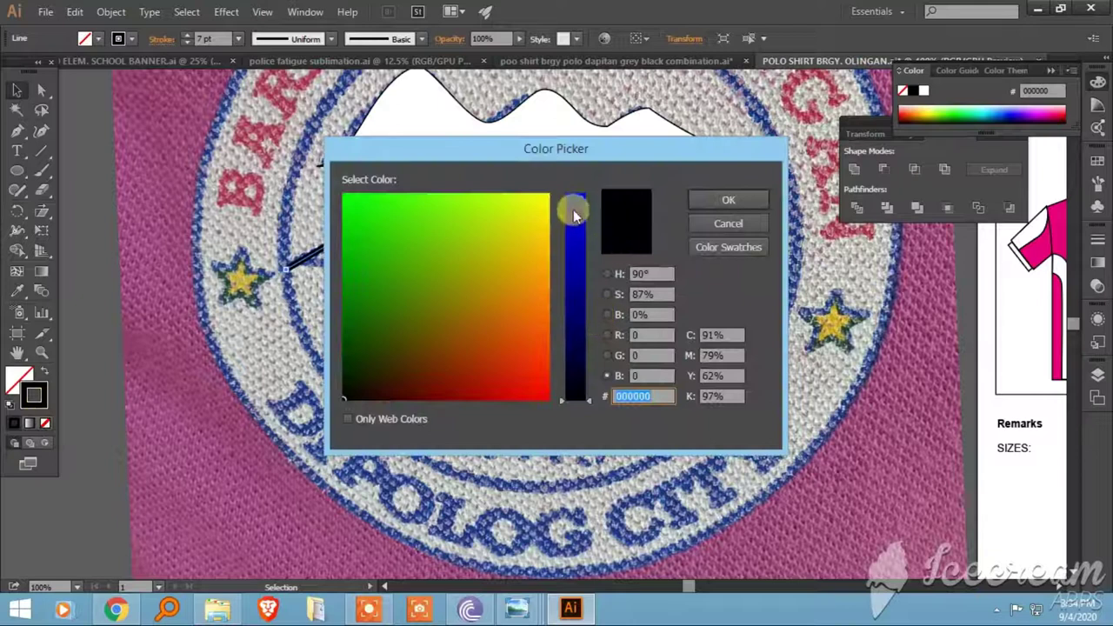
left_click(588, 209)
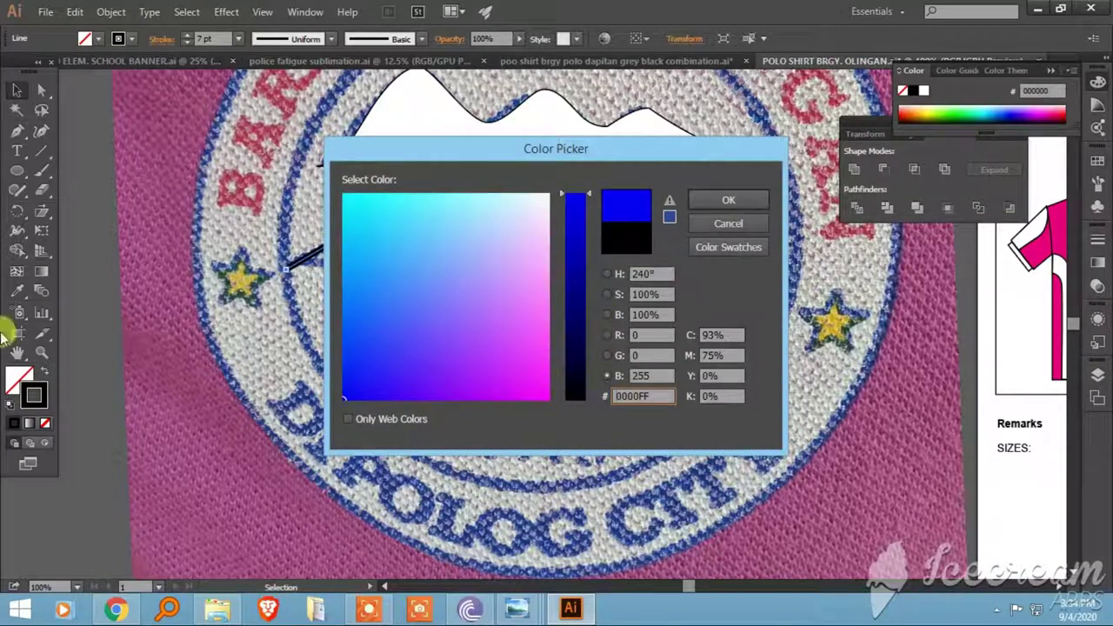
key("Return")
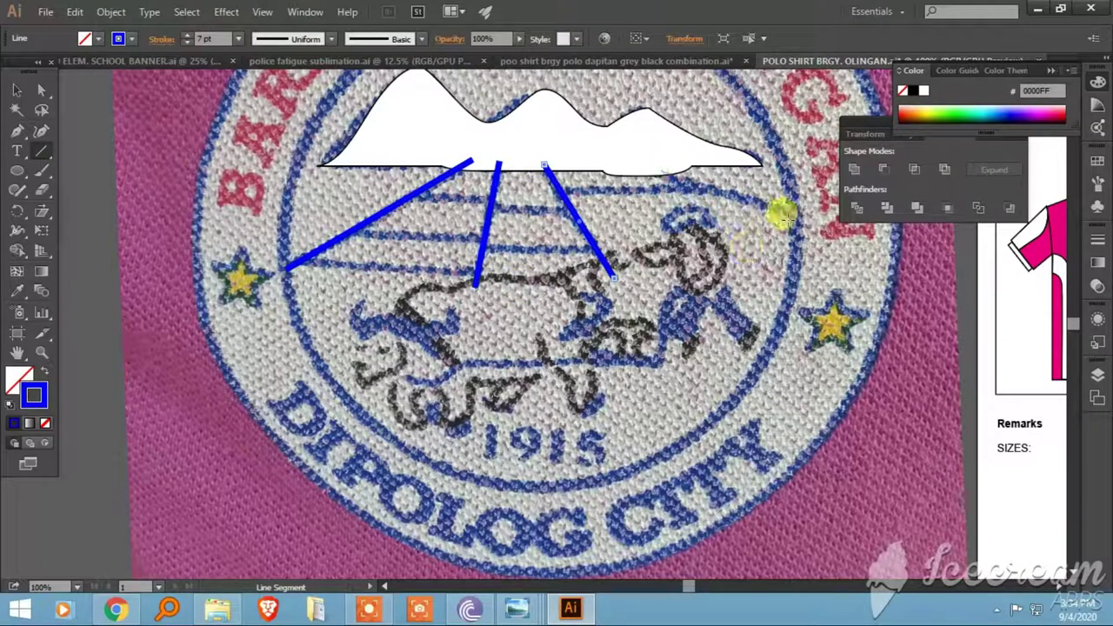
left_click_drag(603, 204, 712, 209)
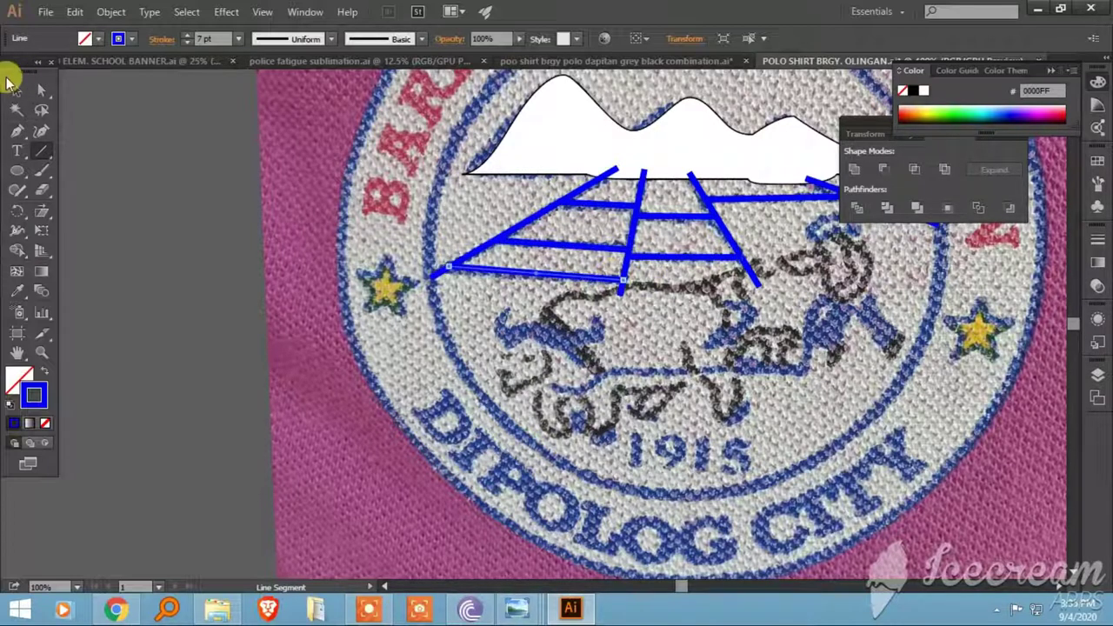
Step: Fill the mountain shape with the grid lines' blue using the Eyedropper
left_click(16, 89)
left_click(442, 149)
left_click(17, 292)
left_click(380, 248)
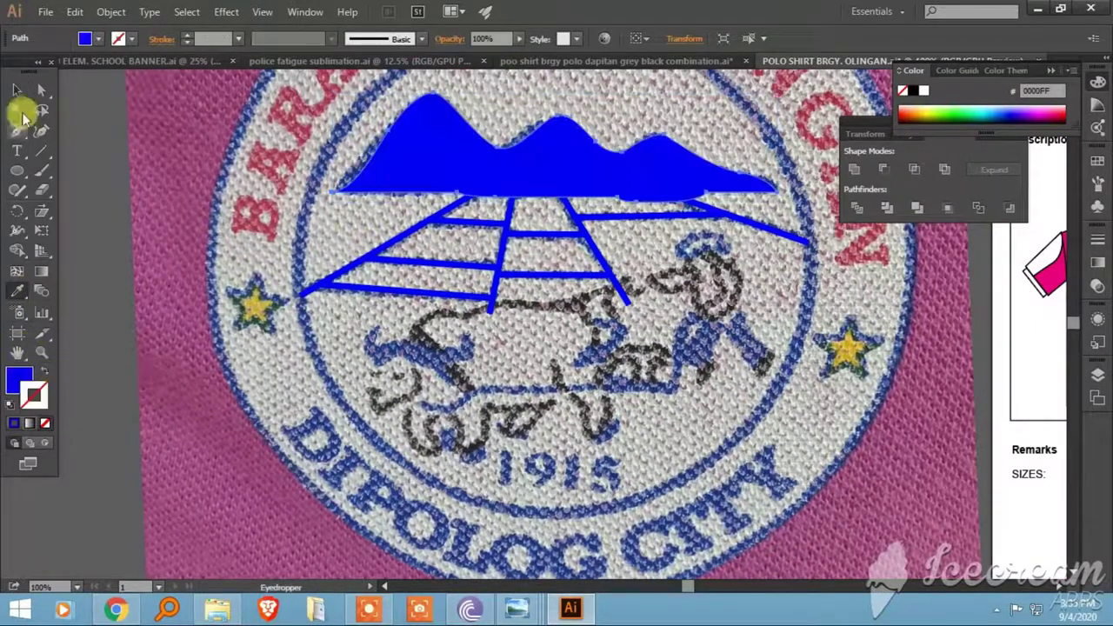
left_click(15, 89)
Step: Group the blue field grid lines together and zoom out to the artboard
scroll(321, 199, "right", 2)
left_click(384, 263)
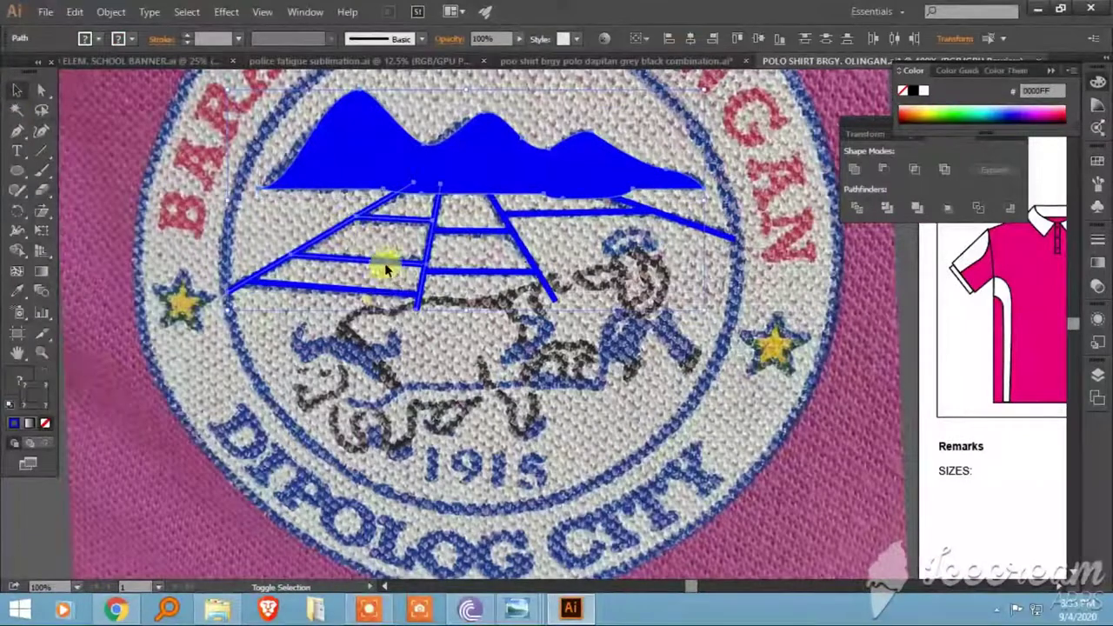
left_click(210, 219, "shift")
left_click(395, 215)
left_click(311, 231, "shift")
right_click(374, 146)
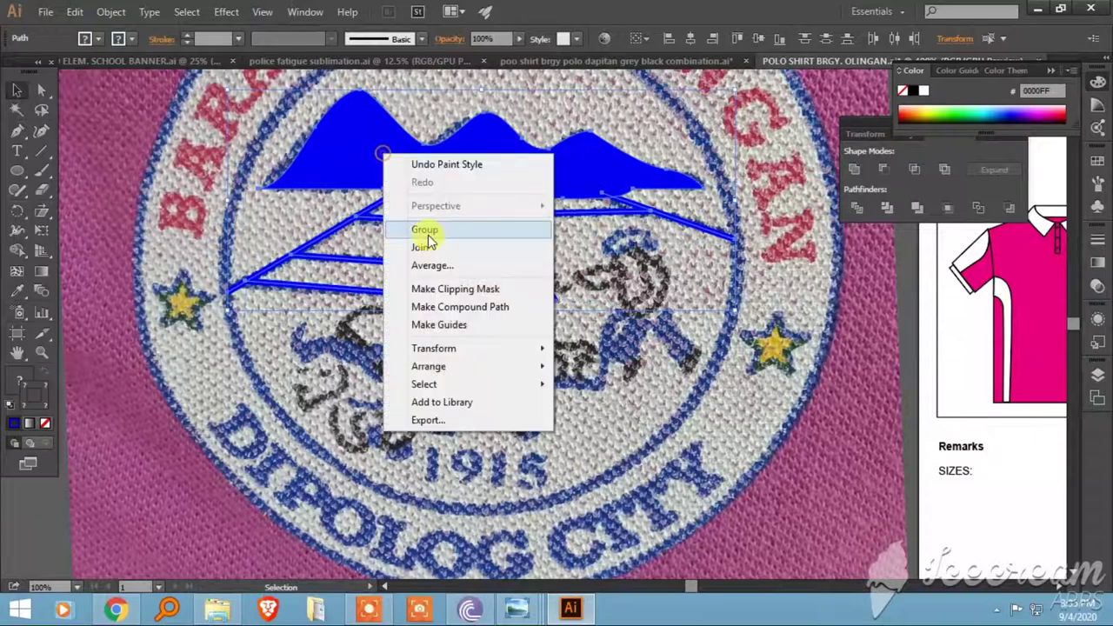
left_click(428, 234)
scroll(273, 237, "down", 2)
key("ctrl+minus")
key("ctrl+minus")
key("ctrl+minus")
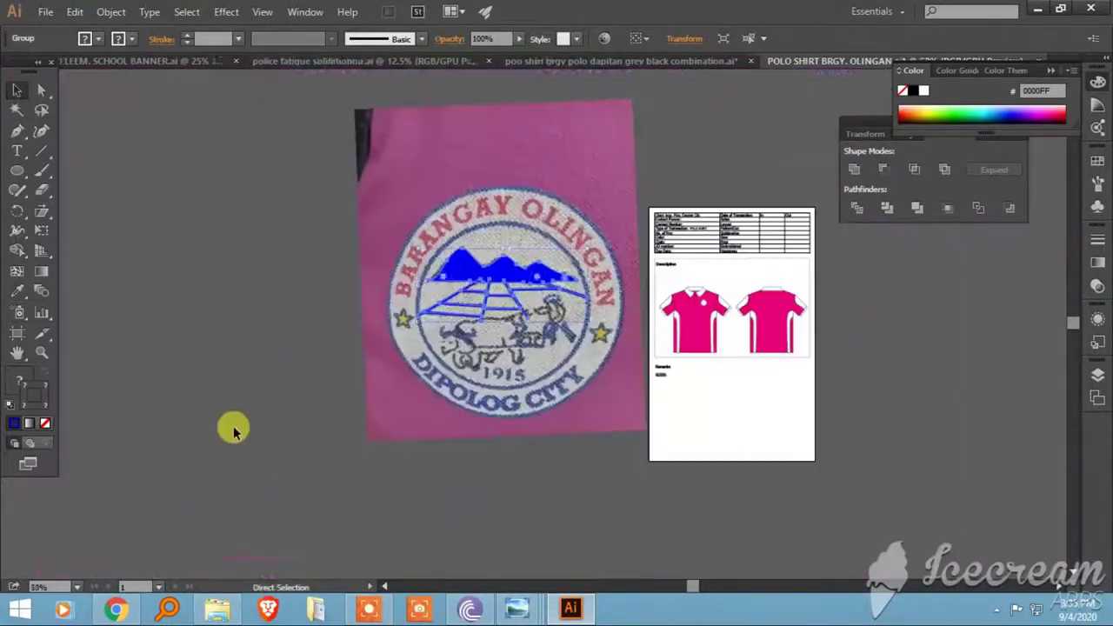
Step: Draw a large white-filled circle and send it to the back
left_click(16, 171)
left_click_drag(225, 281, 308, 363)
left_click(100, 39)
left_click(57, 67)
left_click(17, 90)
key("ctrl+plus")
key("ctrl+plus")
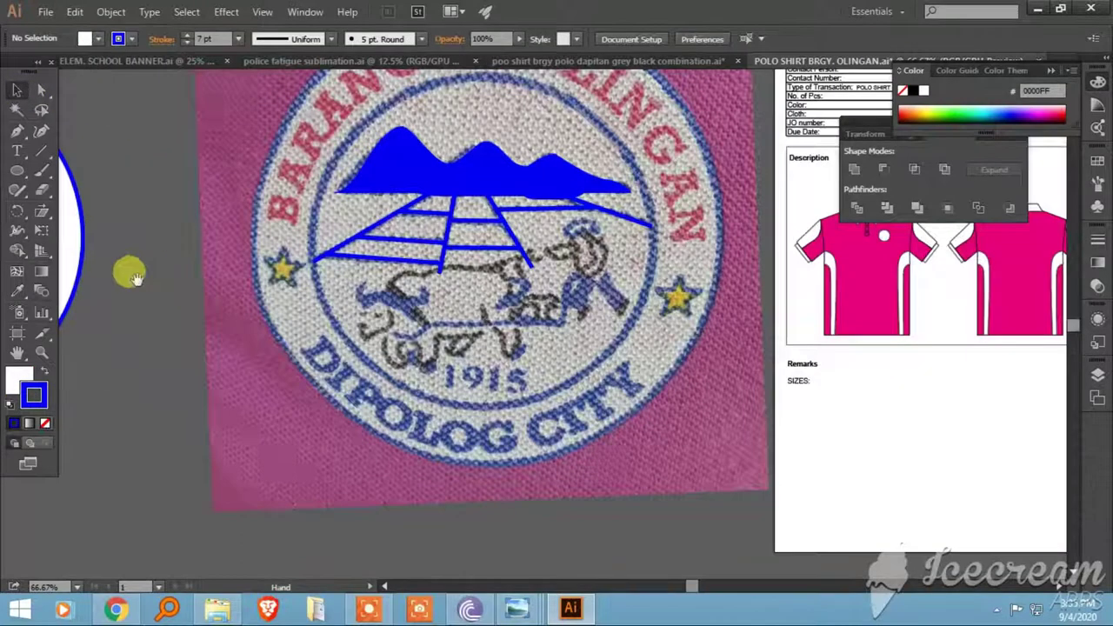
scroll(335, 293, "left", 5)
left_click_drag(441, 443, 505, 509)
right_click(447, 361)
left_click(641, 345)
right_click(484, 373)
left_click(701, 363)
Step: Make two concentric blue inner rings with no fill inside the white disc
left_click_drag(505, 509, 461, 461)
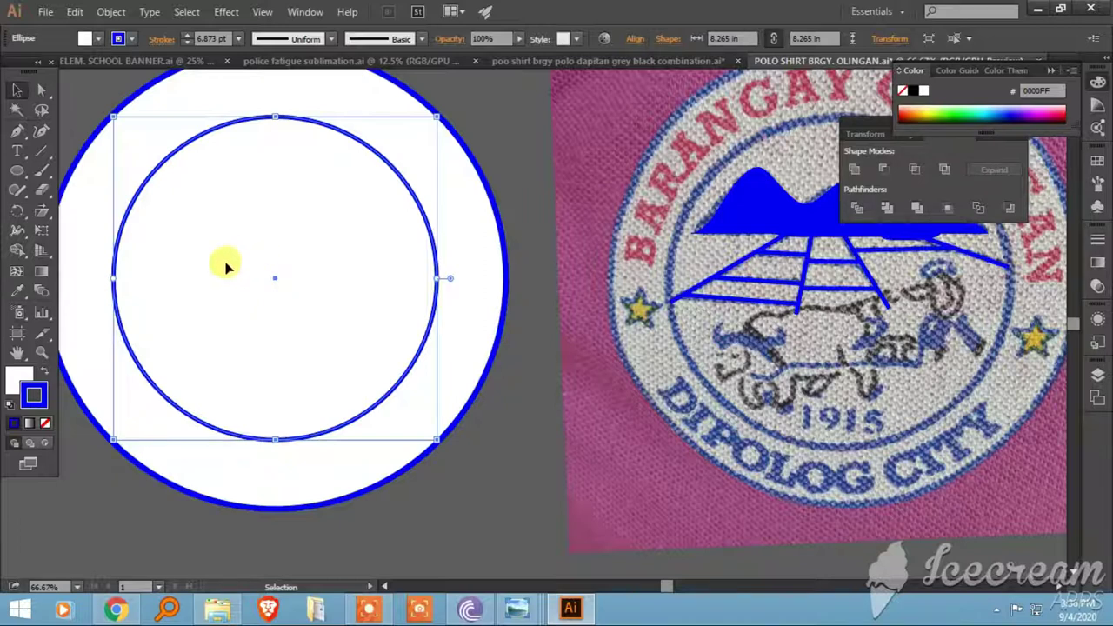
scroll(225, 265, "up", 1)
key("ctrl+shift+a")
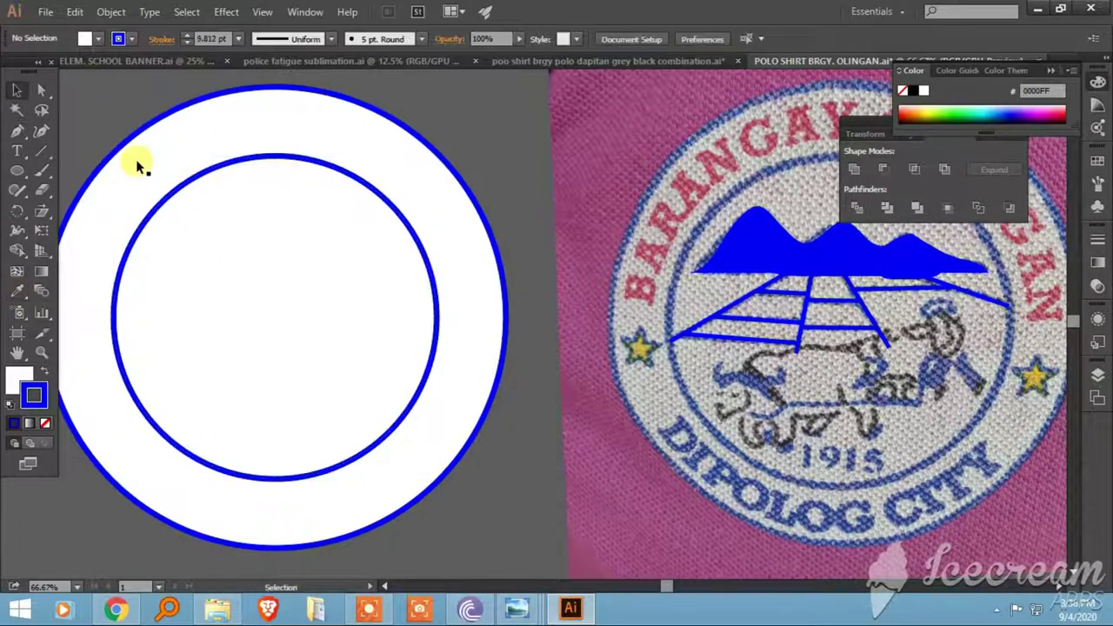
left_click(246, 164)
left_click_drag(438, 480, 453, 495)
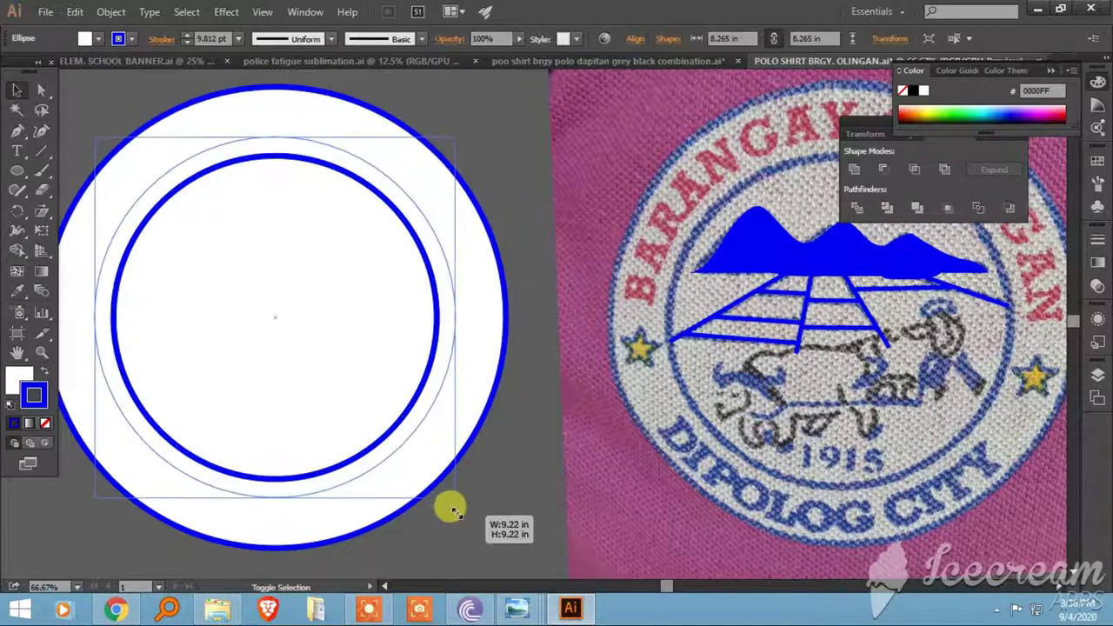
left_click(21, 380)
left_click(45, 424)
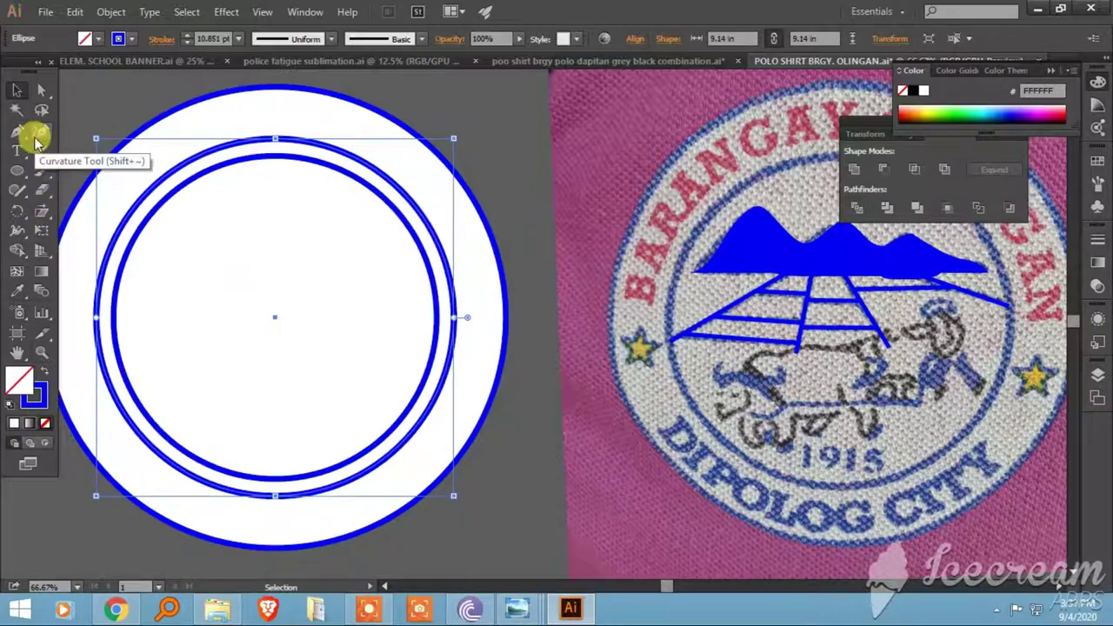
Step: Cut the outer ring at its sides with the Scissors tool
left_click_drag(41, 171, 87, 209)
left_click(454, 300)
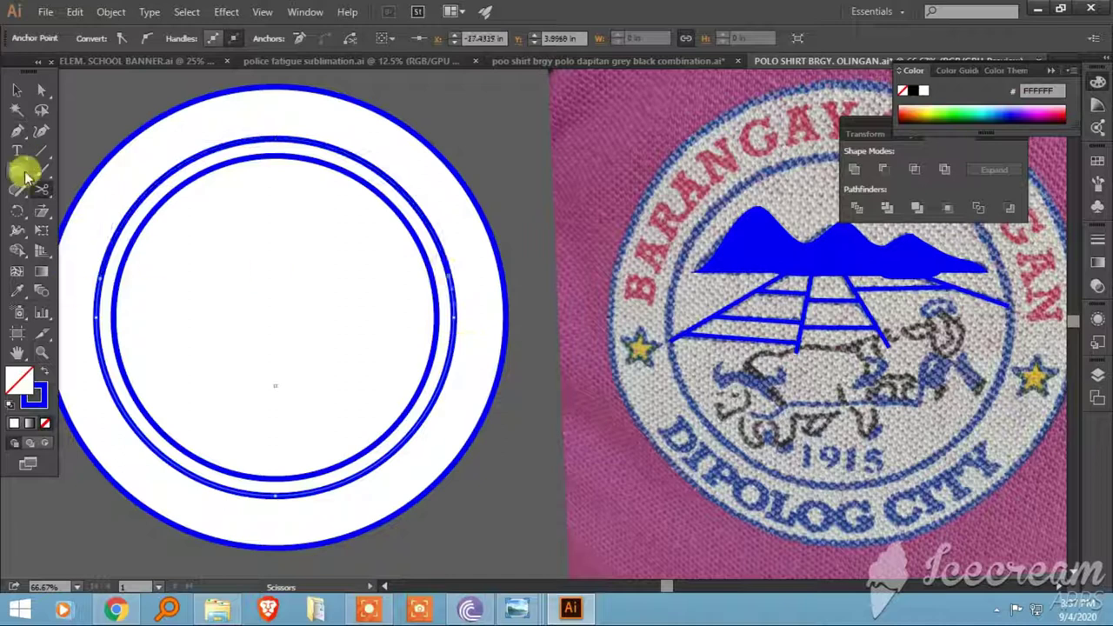
left_click_drag(21, 159, 82, 152)
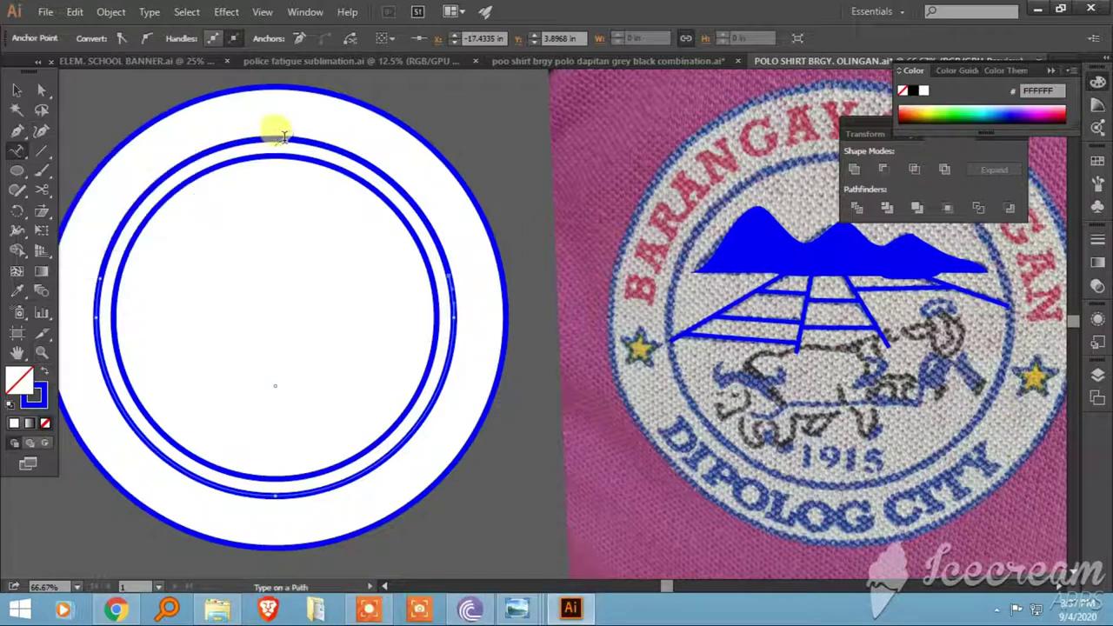
Step: Place BARANGAY OLINGAN on the upper arc and centre it at the top
left_click(283, 137)
key("Escape")
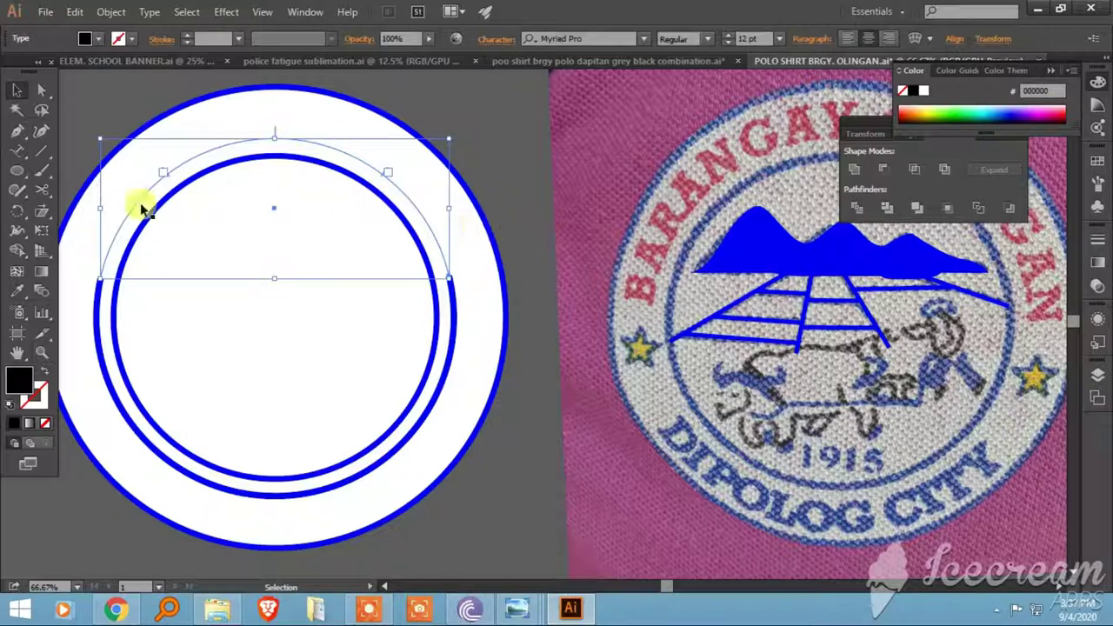
key("b")
type("BARANGAY OLINGAN")
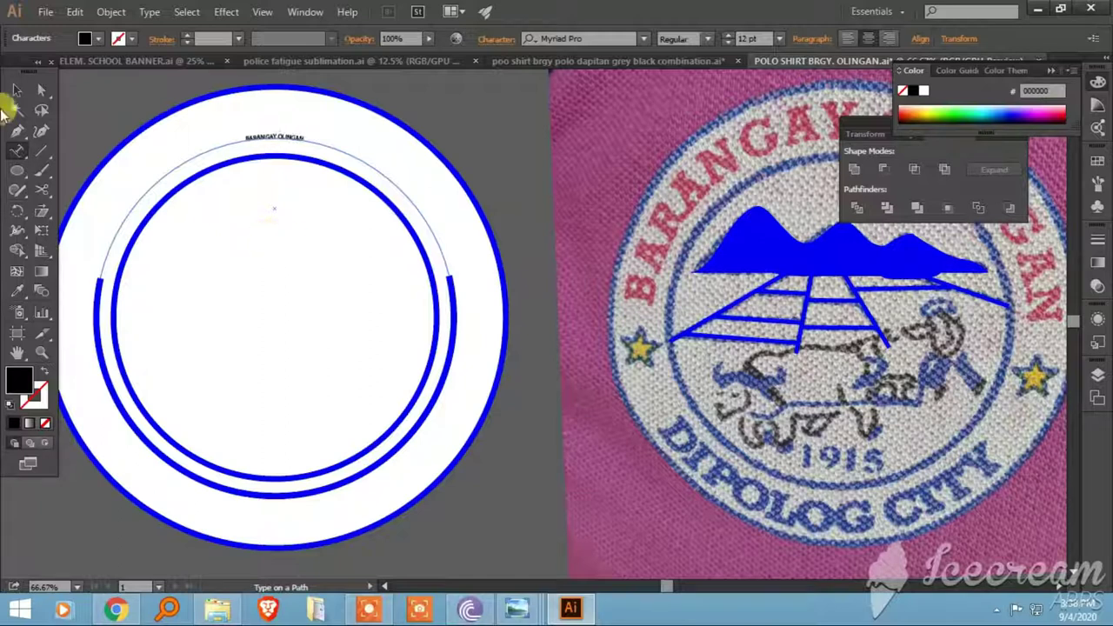
key("t")
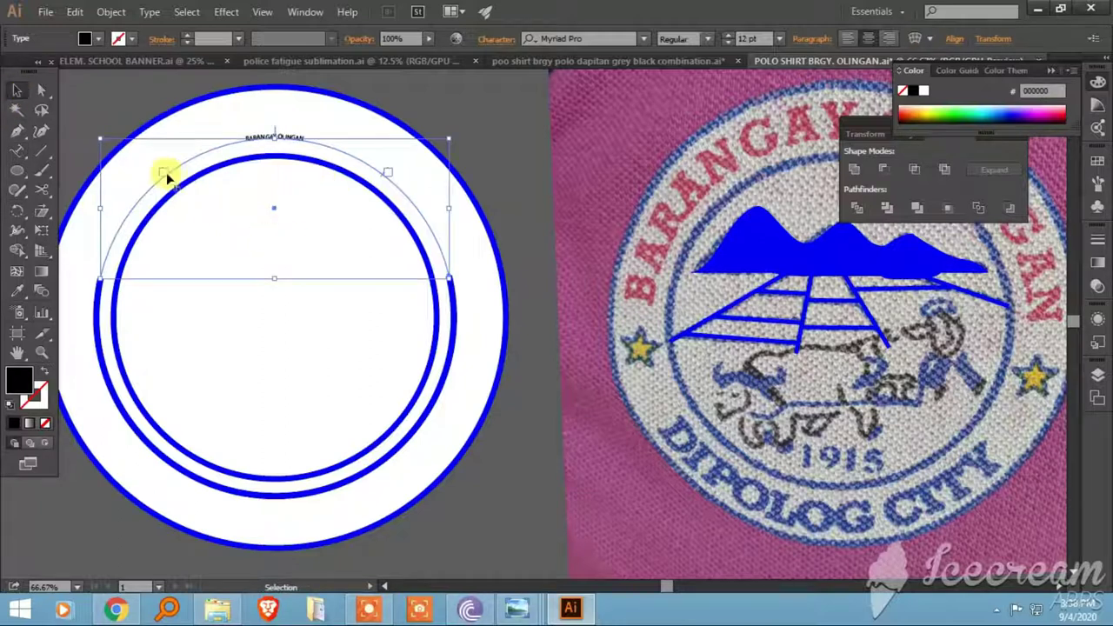
key("ctrl+plus")
key("ctrl+plus")
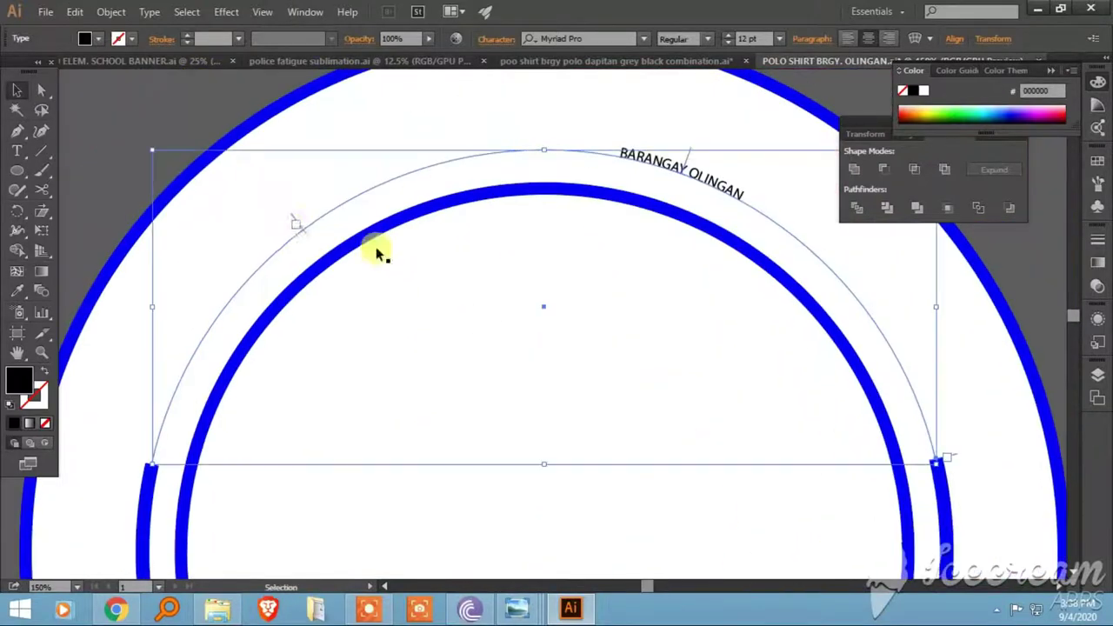
left_click_drag(373, 248, 179, 440)
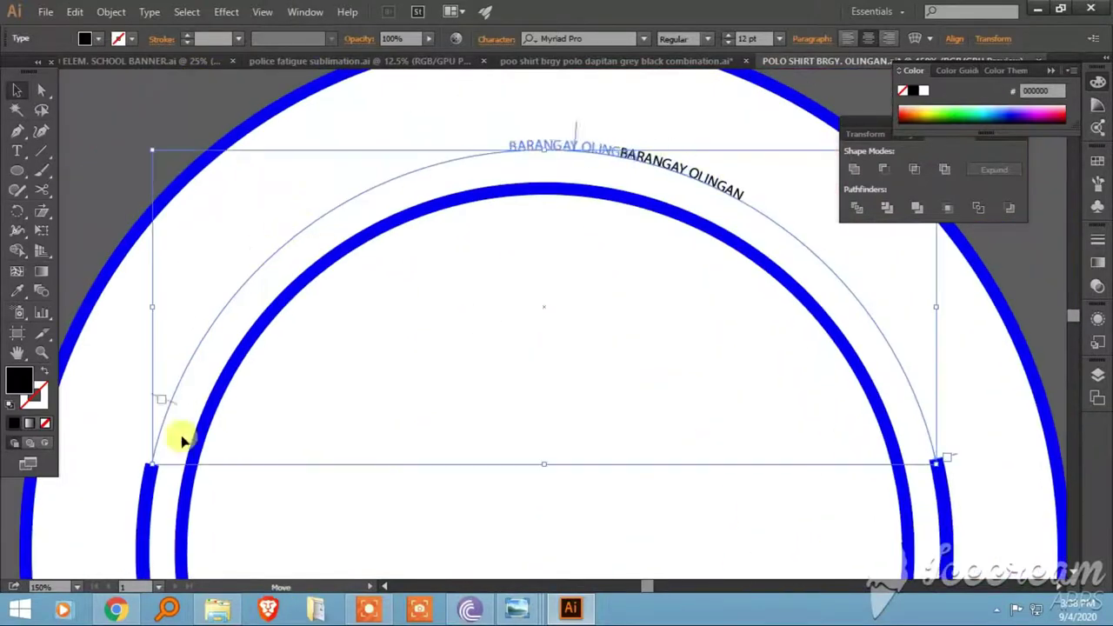
key("ctrl+minus")
key("ctrl+minus")
scroll(245, 199, "down", 1)
scroll(348, 182, "right", 1)
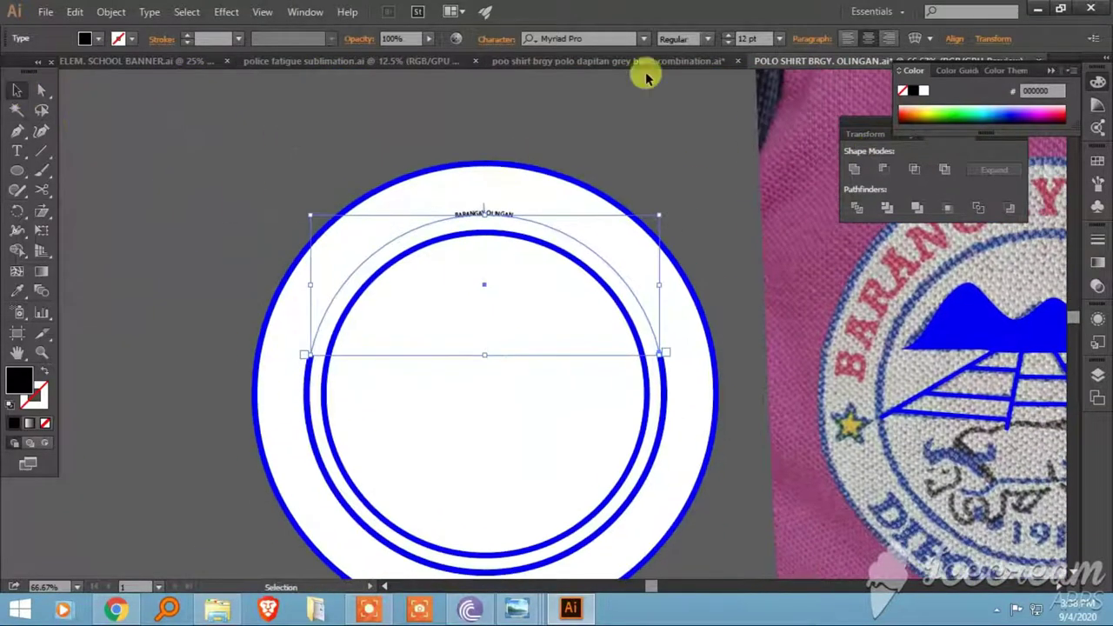
Step: Set BARANGAY OLINGAN to 79 pt Clarendon BT Bold with a red fill
left_click(305, 12)
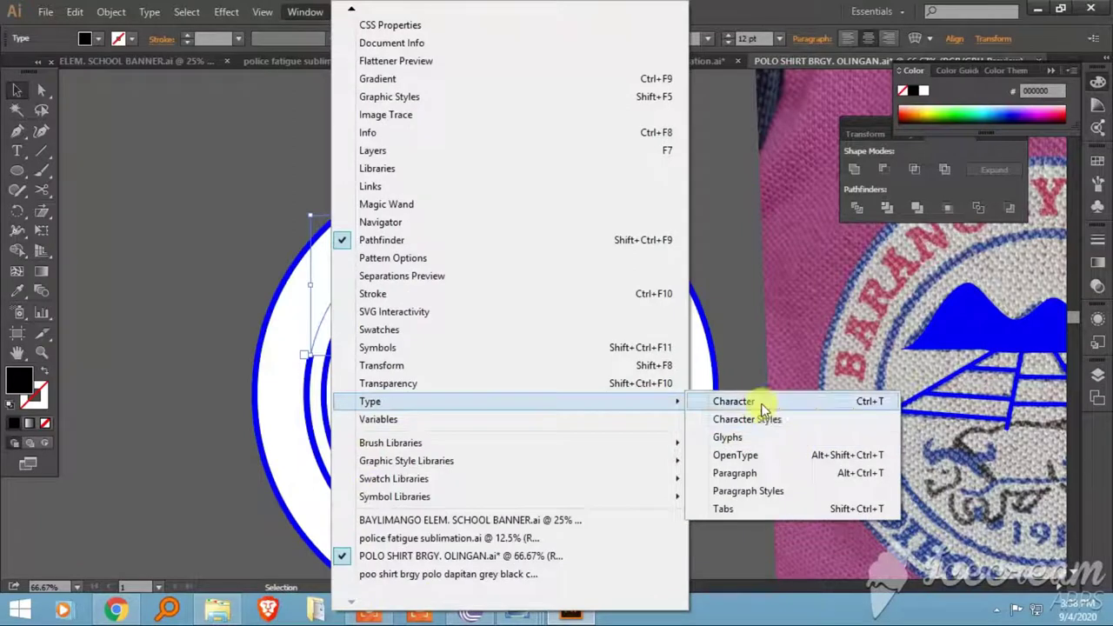
left_click(763, 400)
left_click(826, 187)
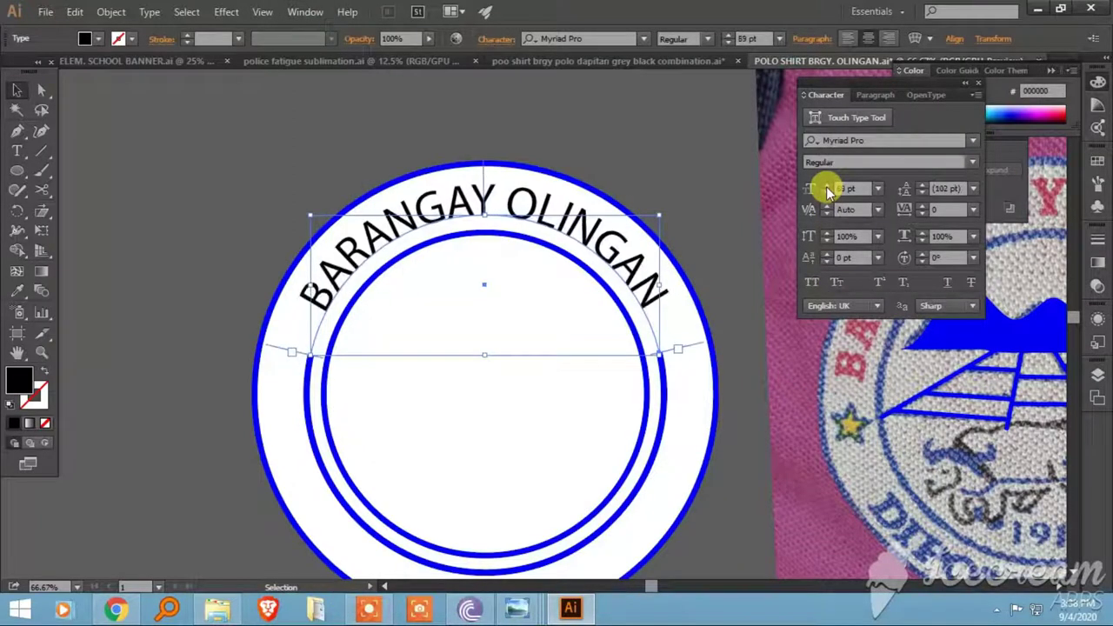
type("cl")
left_click(574, 122)
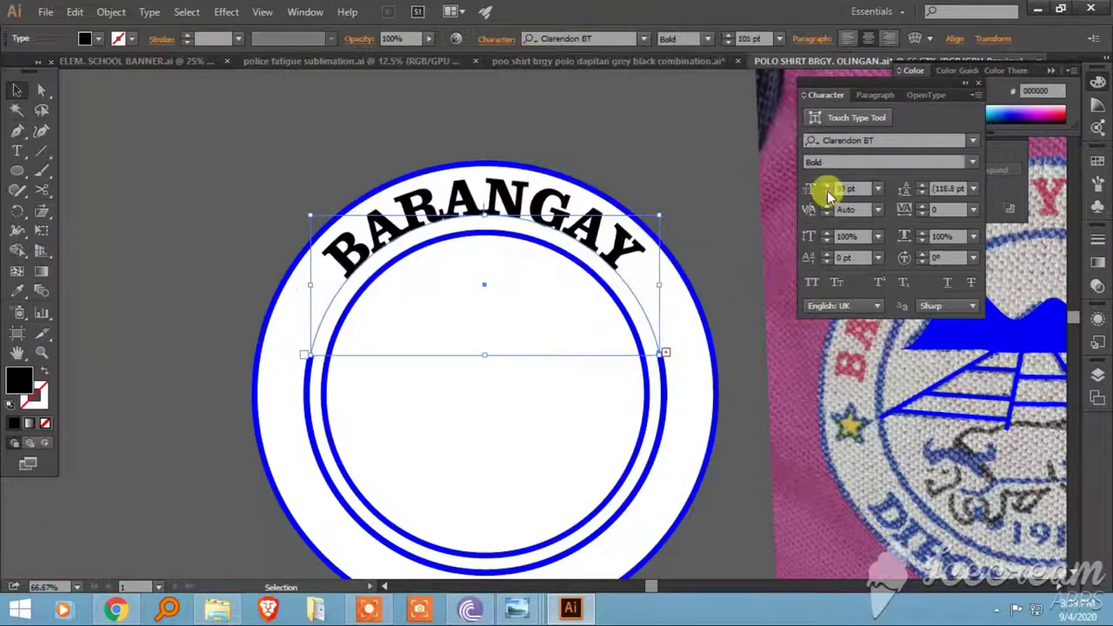
left_click(826, 198)
left_click(96, 39)
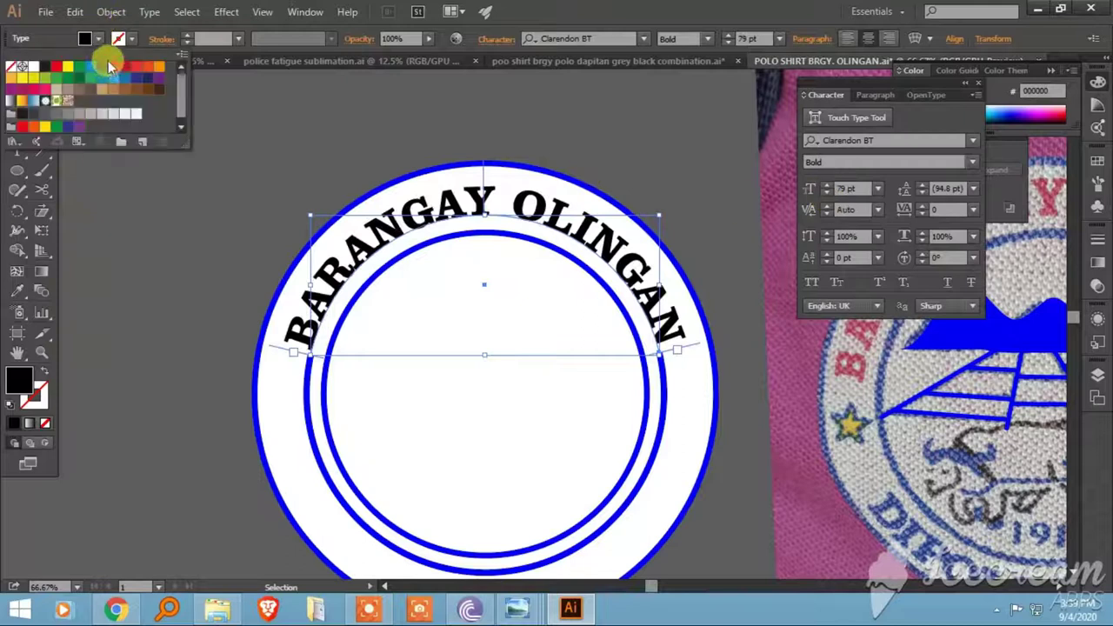
left_click(26, 117)
left_click_drag(565, 471, 435, 373)
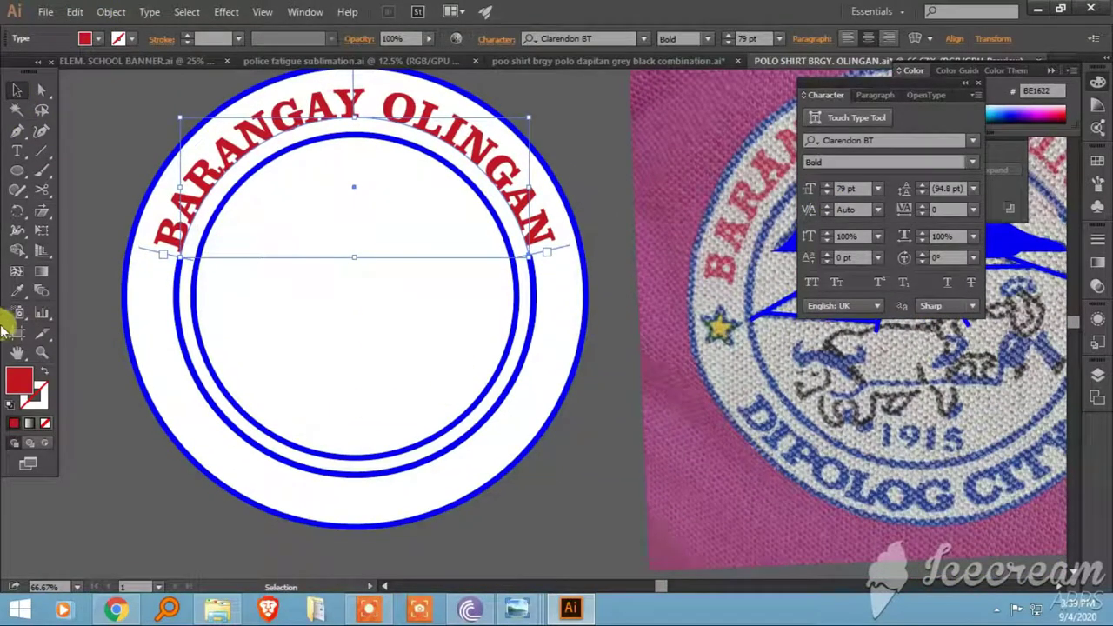
left_click(18, 154)
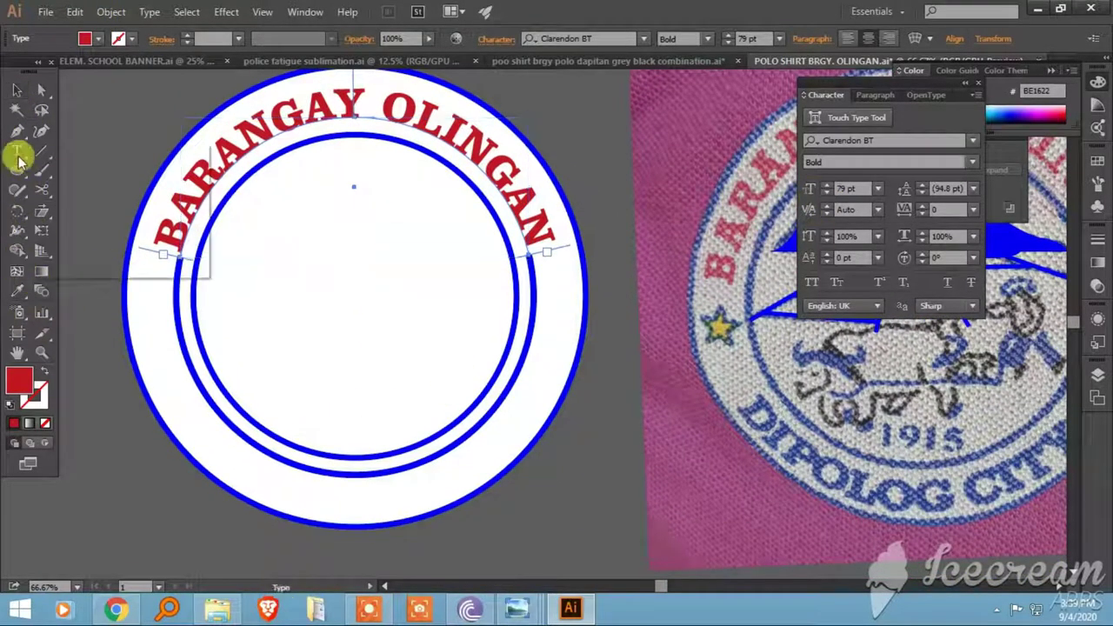
Step: Type DIPOLOG CITY along the lower circle and fill it blue
left_click(336, 467)
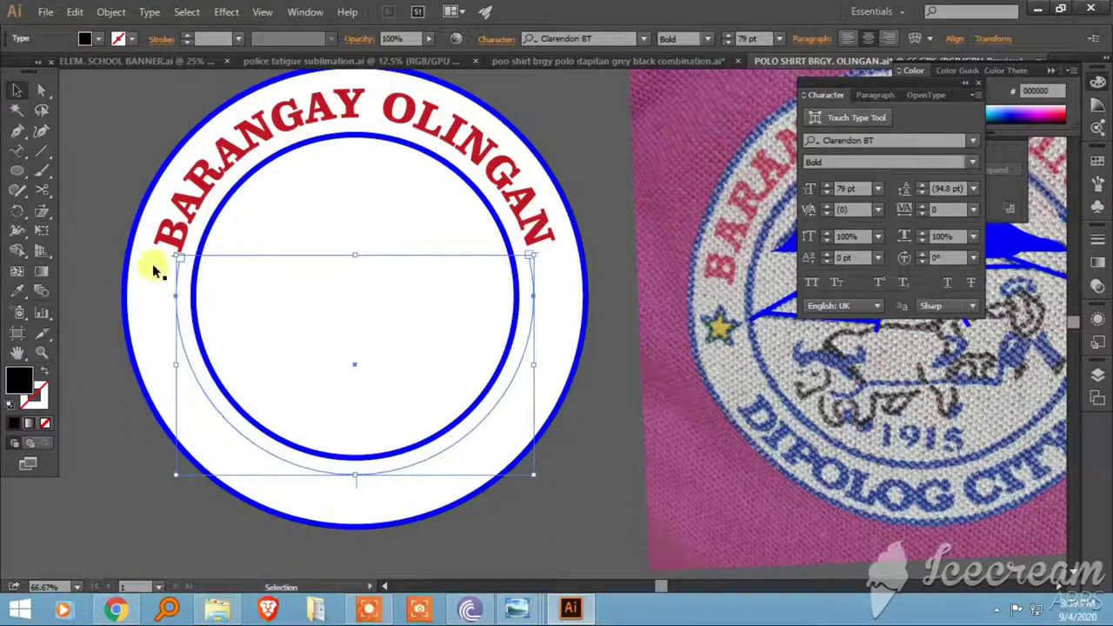
left_click(17, 150)
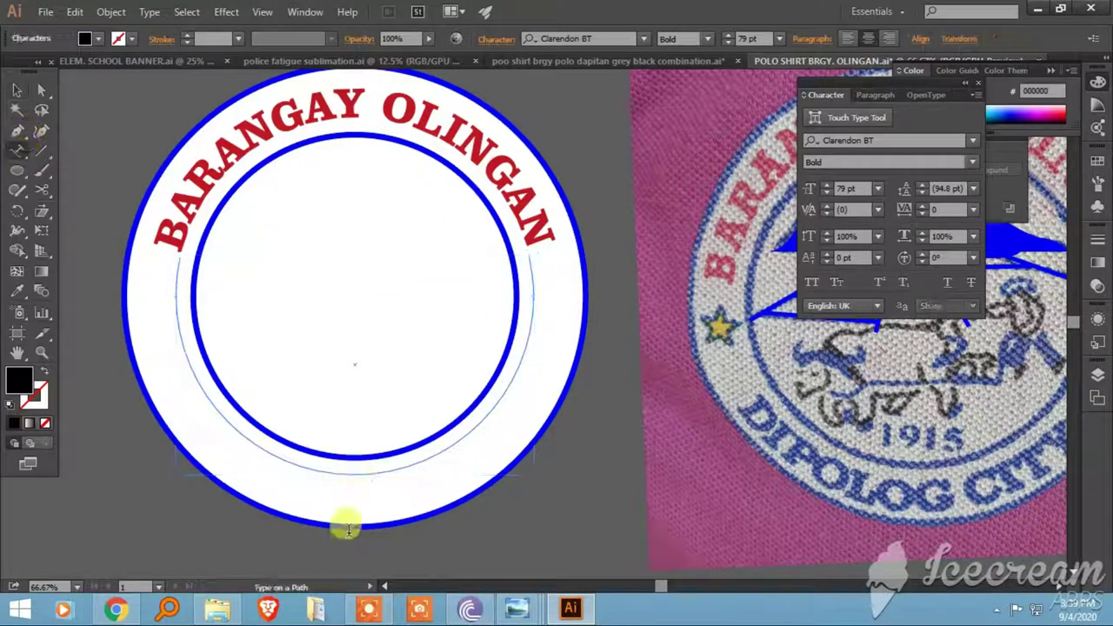
left_click(357, 489)
type("DIPOLOG CITY")
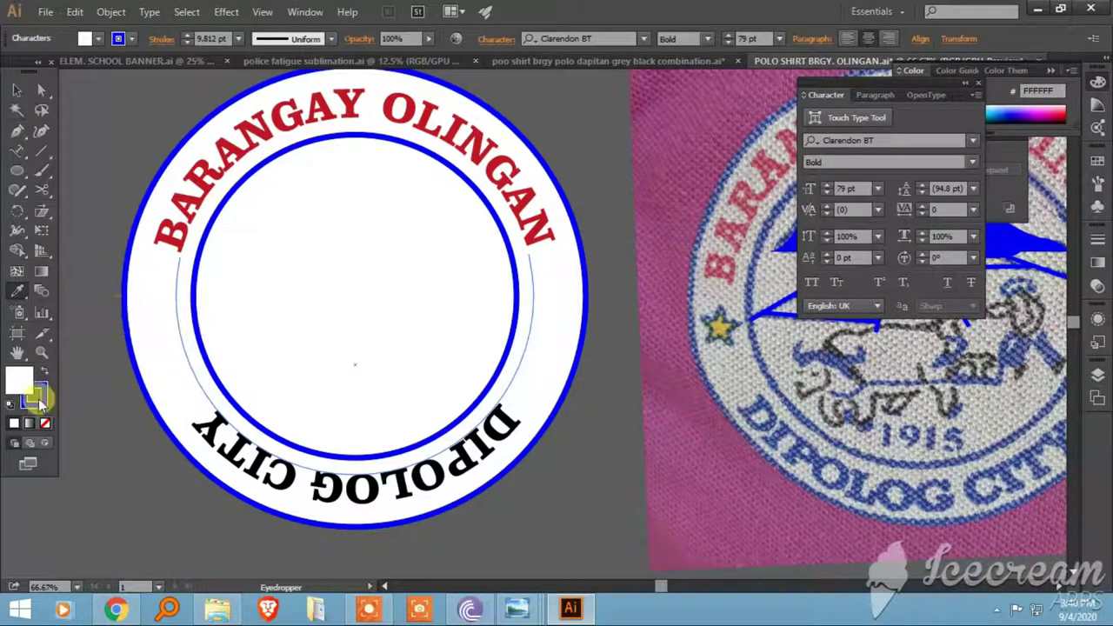
left_click(204, 426)
key("i")
left_click(786, 241)
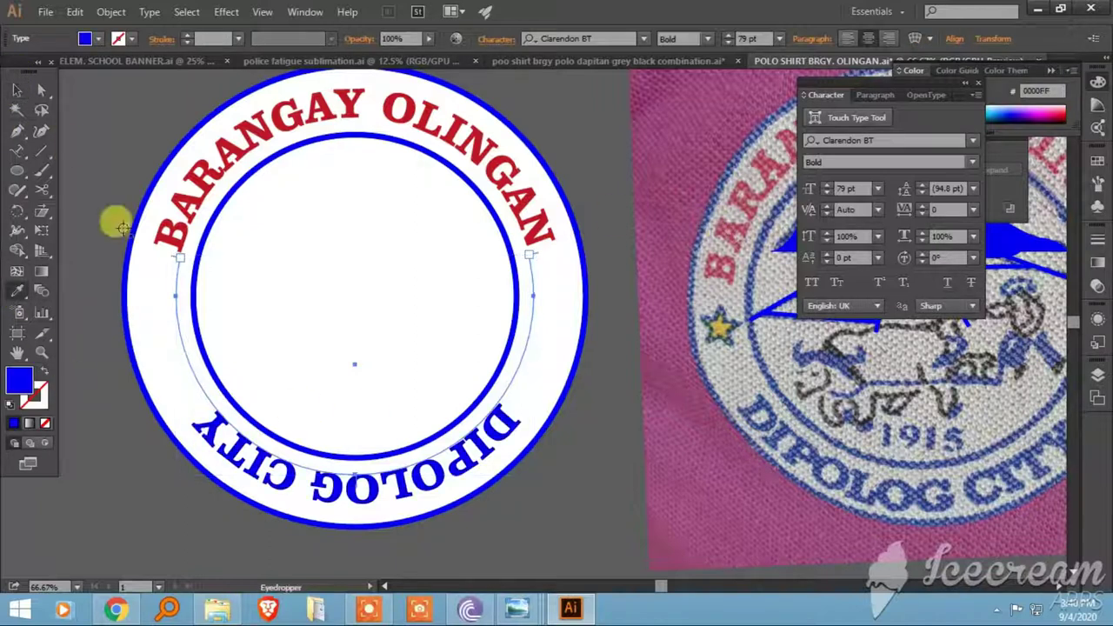
Step: Flip DIPOLOG CITY to read upright with a -52 pt baseline shift
left_click_drag(356, 492, 360, 454)
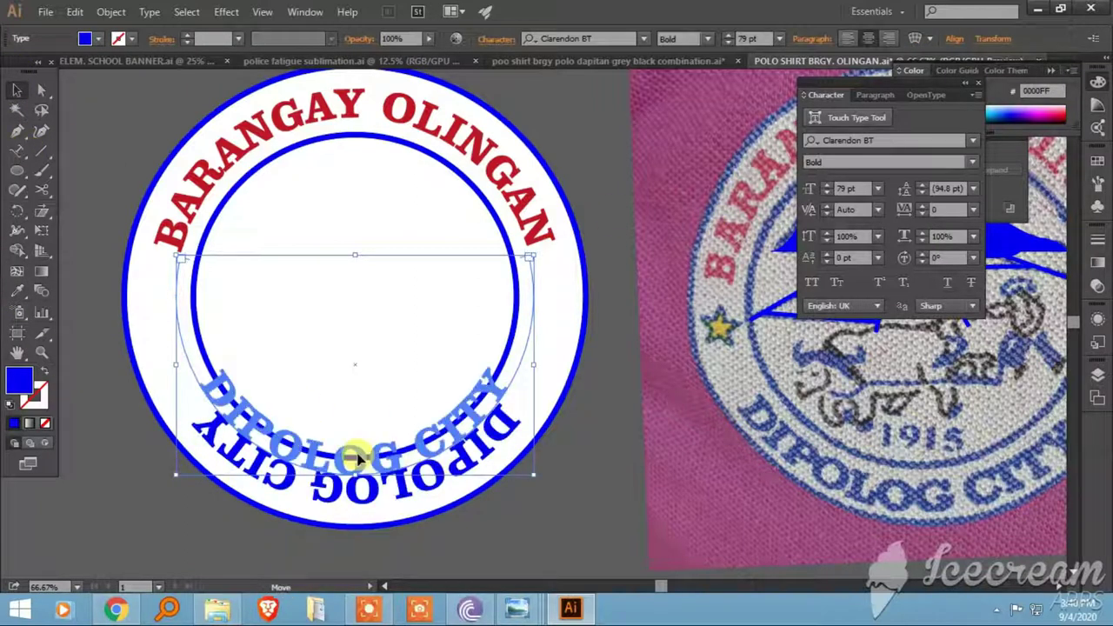
scroll(833, 265, "down", 3)
scroll(830, 267, "down", 2)
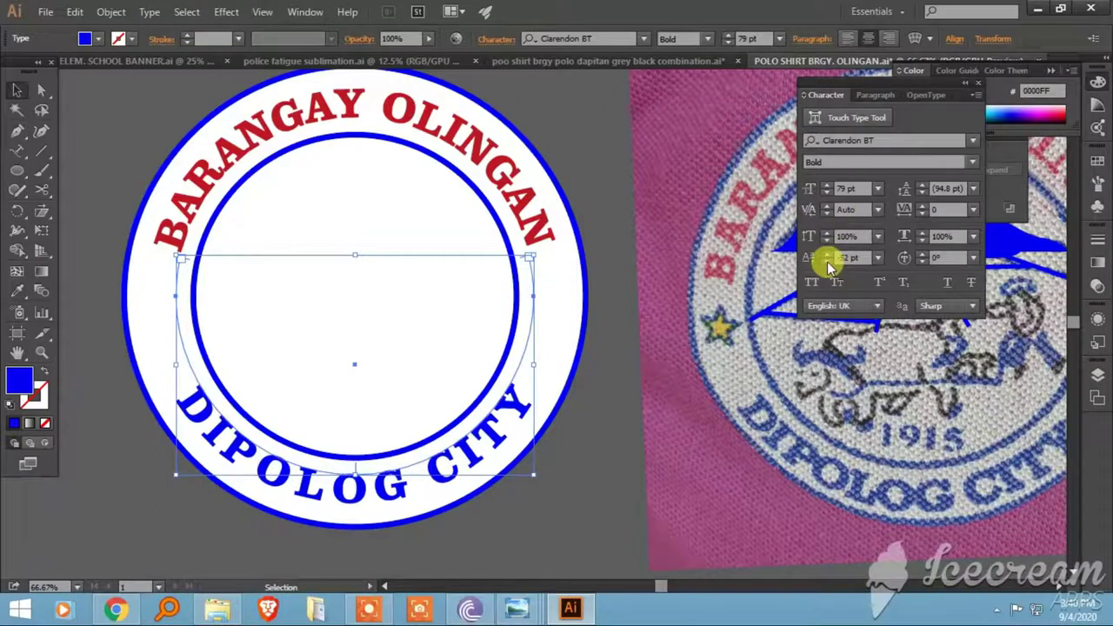
left_click(823, 218)
left_click(690, 329)
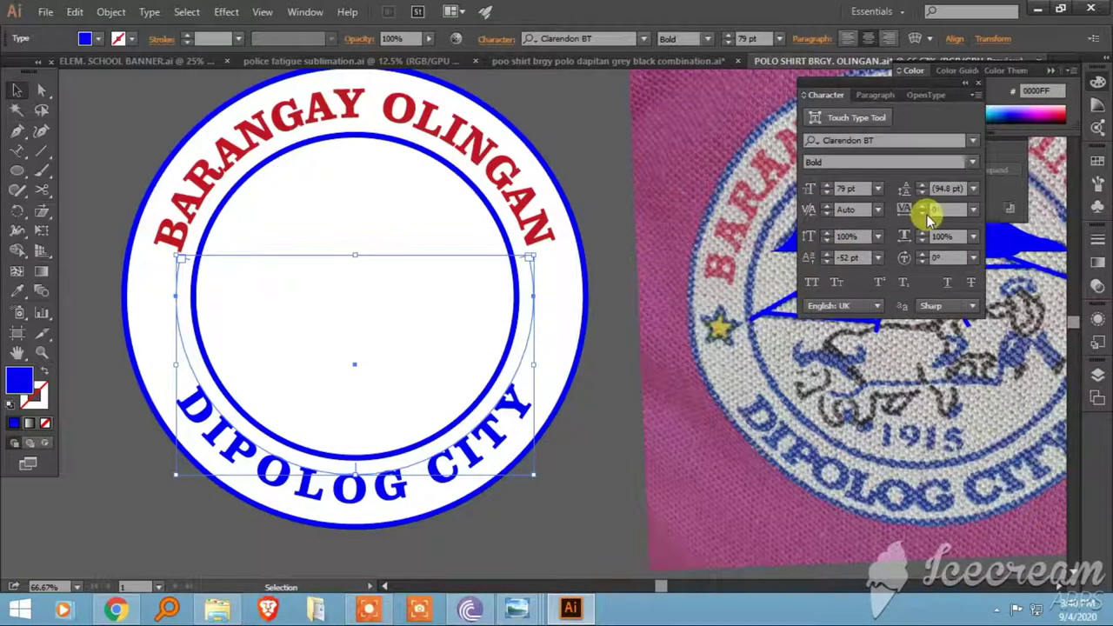
type("-48")
Step: Widen BARANGAY OLINGAN to 118% horizontal scale at 81 pt
left_click(550, 246)
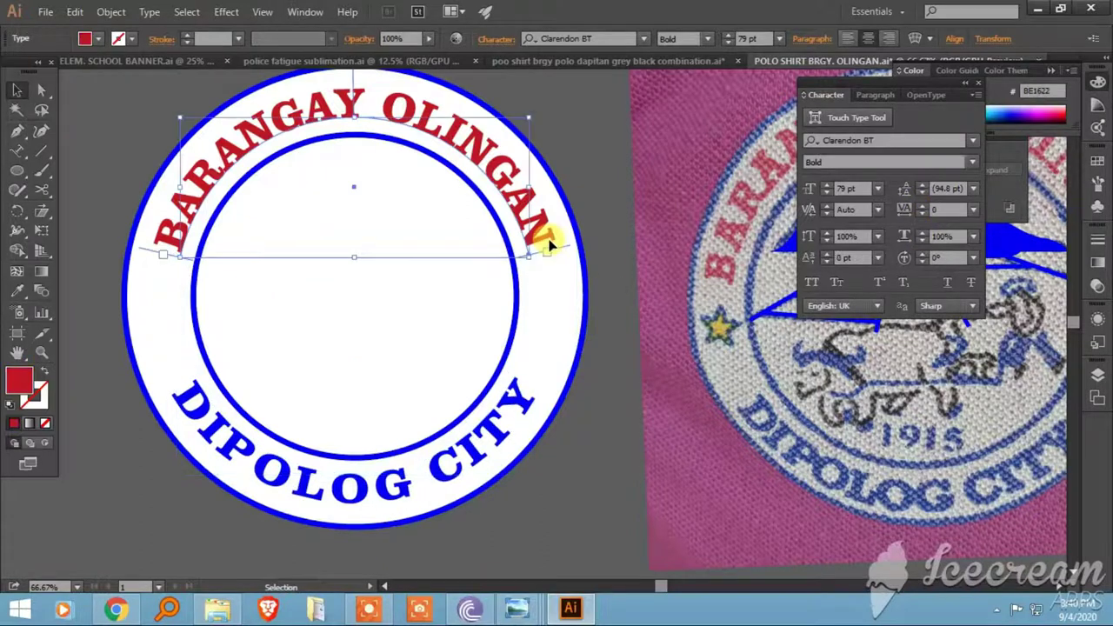
left_click(826, 233)
left_click(826, 184)
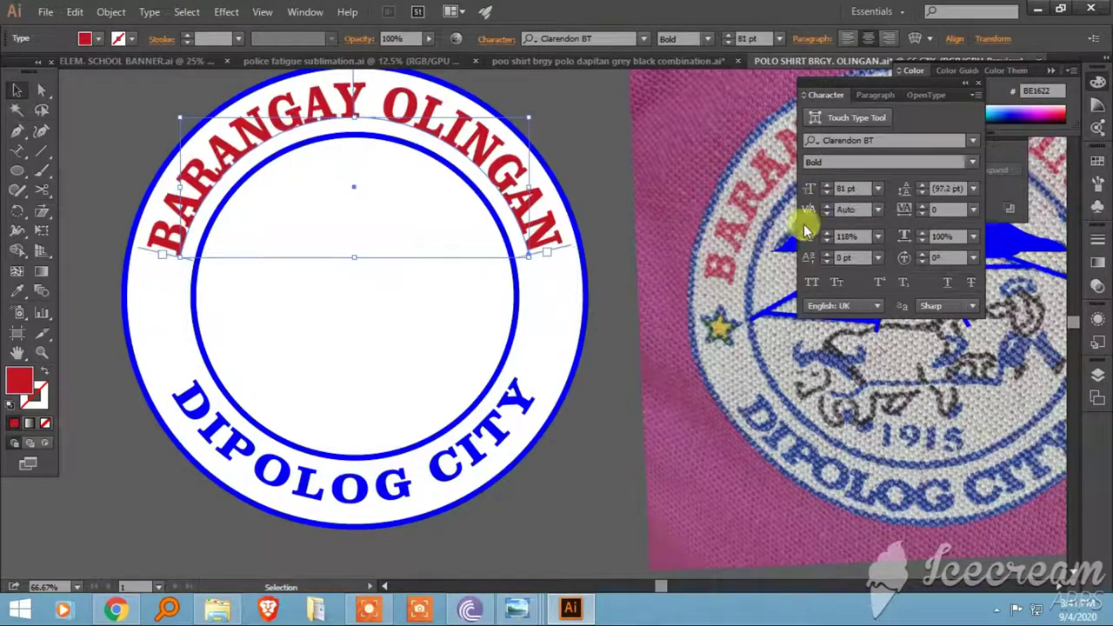
Step: Draw a yellow star with a thick blue outline on the ring's left side
left_click_drag(160, 320, 161, 296)
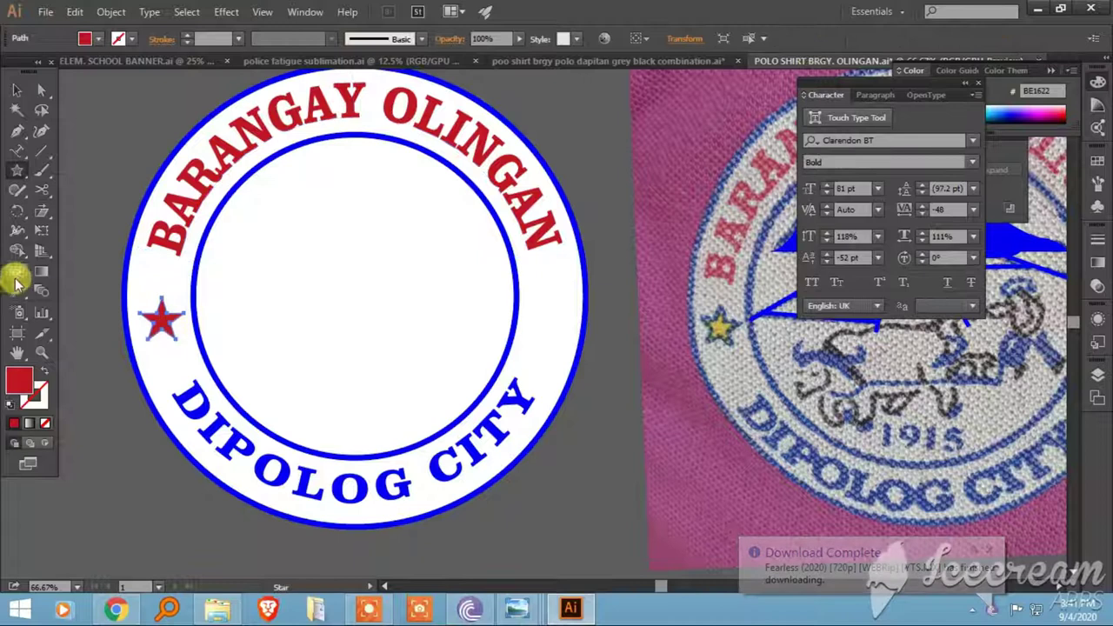
left_click(17, 291)
left_click(127, 261)
left_click(98, 38)
left_click(67, 66)
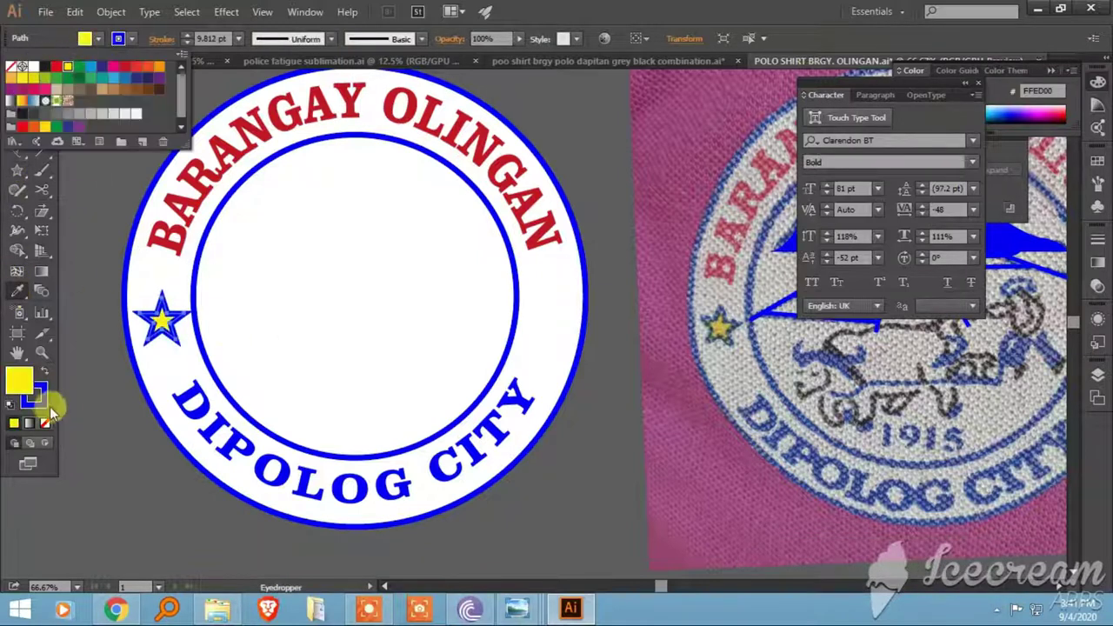
left_click(1098, 244)
left_click(955, 247)
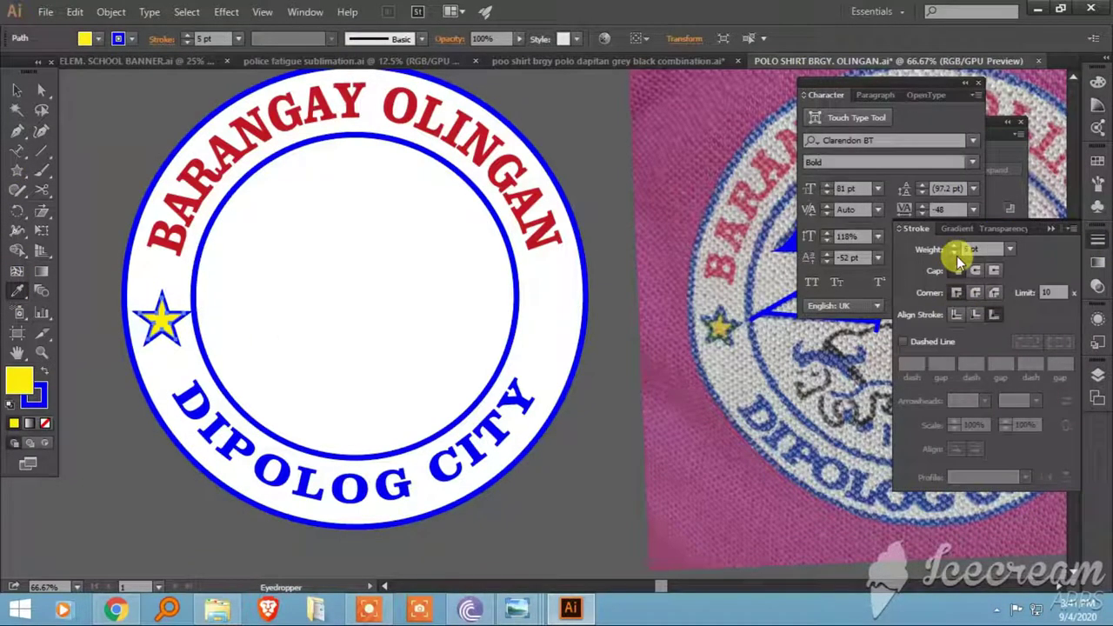
Step: Copy the star to the ring's right side
key("v")
left_click_drag(487, 339, 608, 337)
left_click(165, 119)
left_click(391, 466)
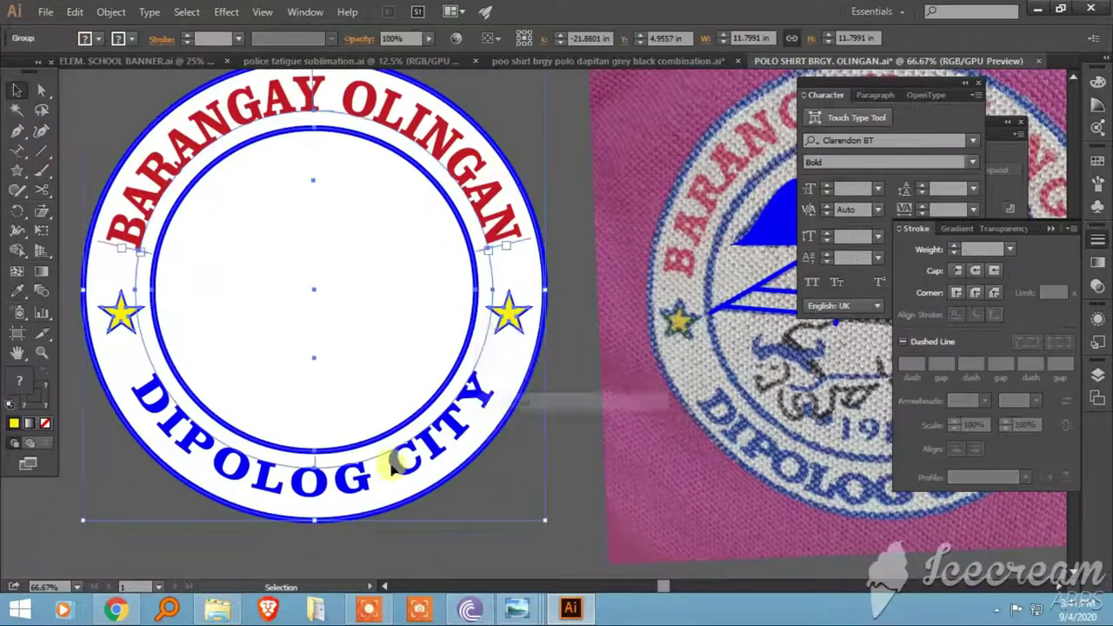
left_click_drag(391, 465, 291, 413)
Step: Add blue 1915 text and move it inside the circle above DIPOLOG CITY
left_click(17, 151)
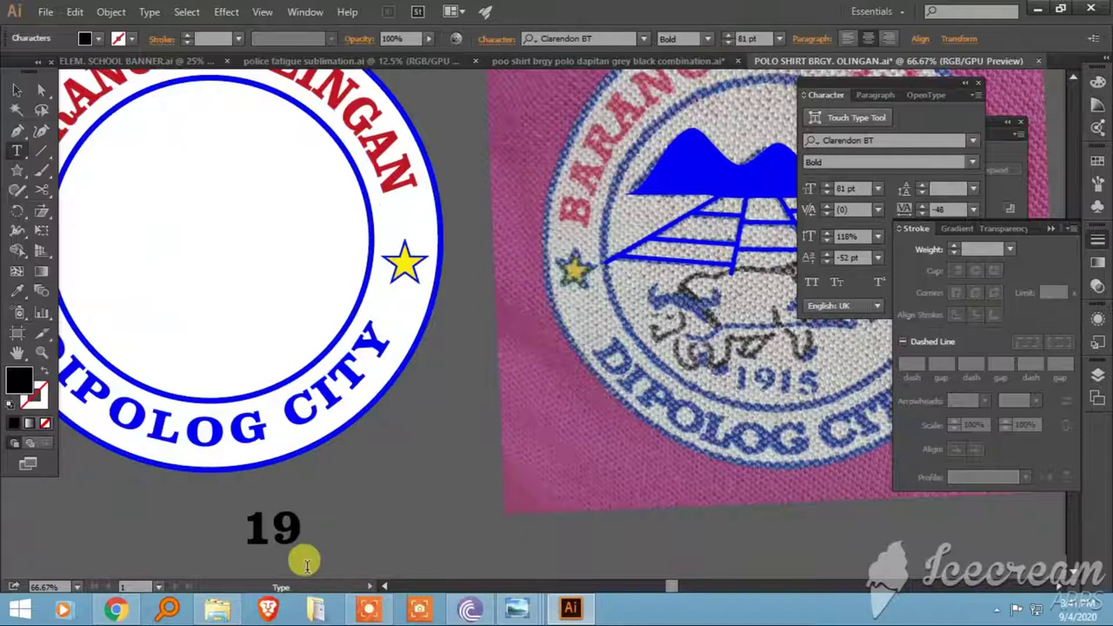
type("15")
left_click(16, 90)
left_click_drag(324, 495, 261, 333)
scroll(261, 435, "up", 3)
scroll(261, 435, "down", 1)
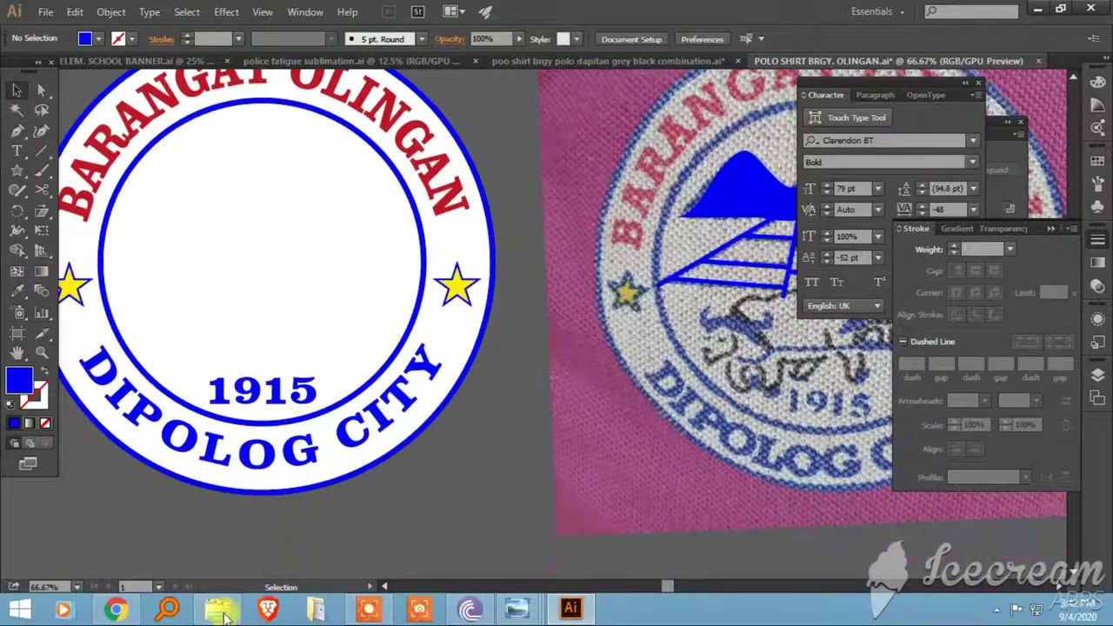
scroll(409, 298, "up", 1)
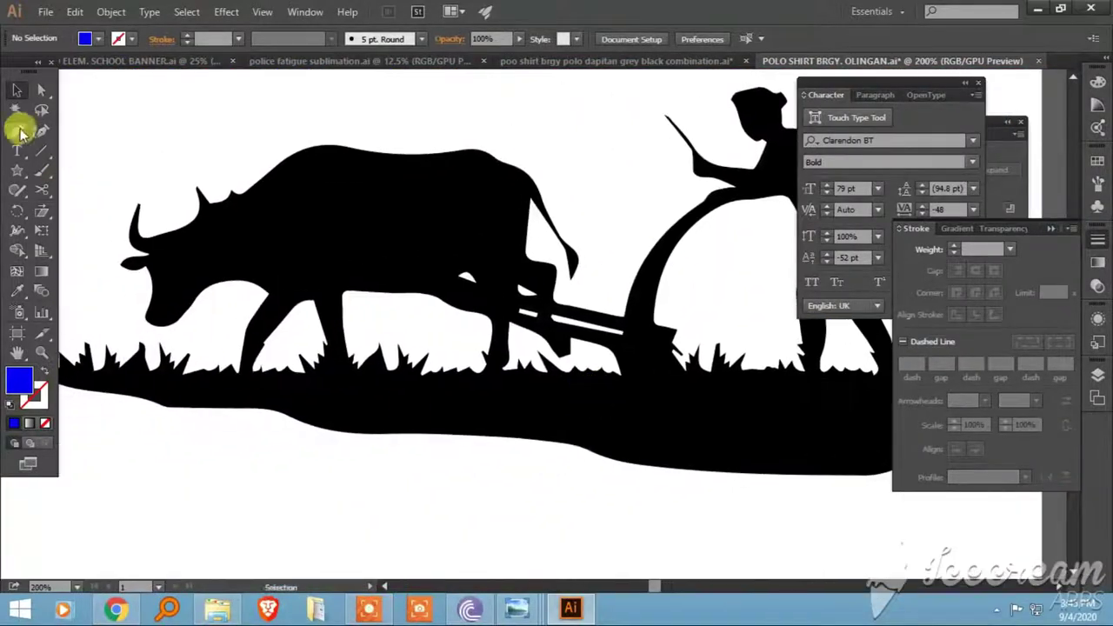
Step: Start a Pen path at the carabao's hoof and trace along the grass line
left_click(17, 130)
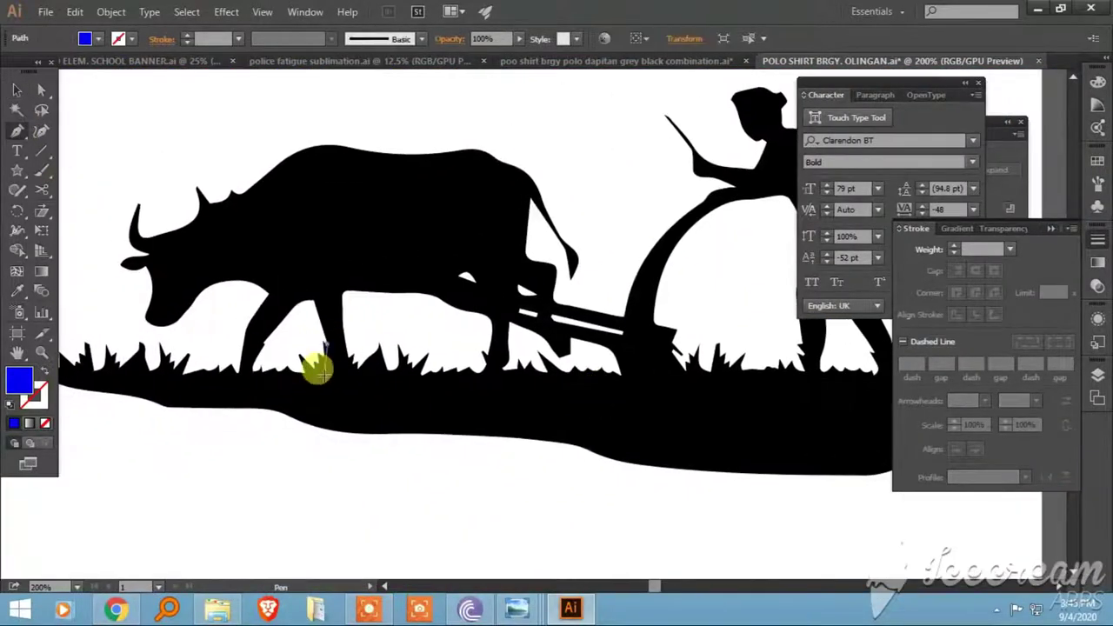
left_click(320, 377)
left_click(339, 379)
left_click(491, 362)
left_click(539, 346)
left_click(619, 374)
left_click(696, 332)
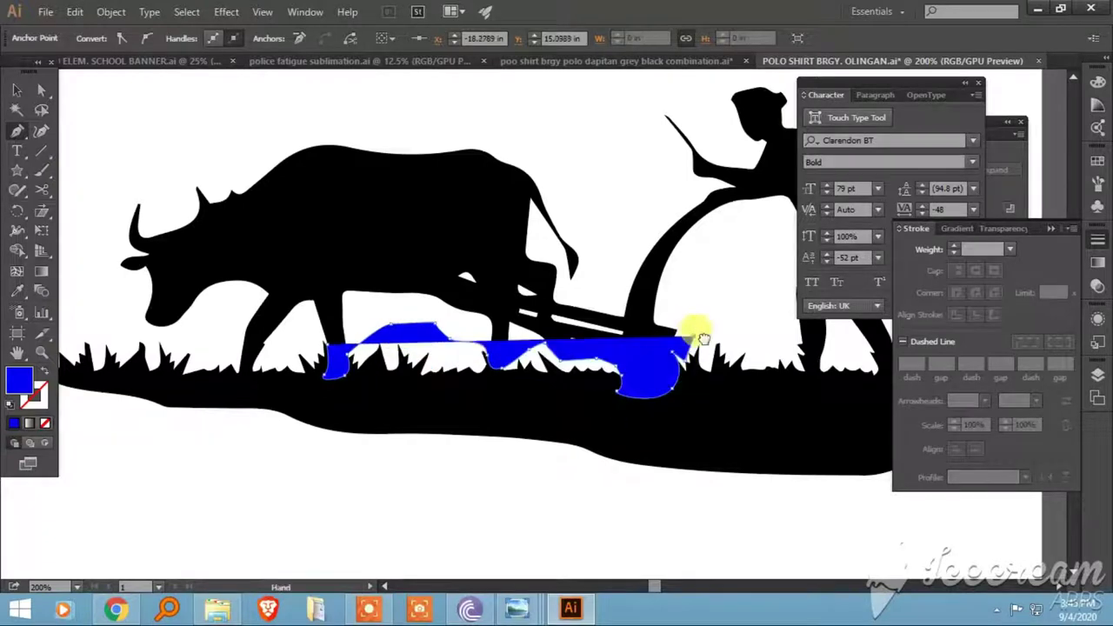
Step: Continue the outline around the farmer's legs, curving it past his foot
scroll(701, 328, "right", 3)
left_click(644, 323)
left_click(643, 360)
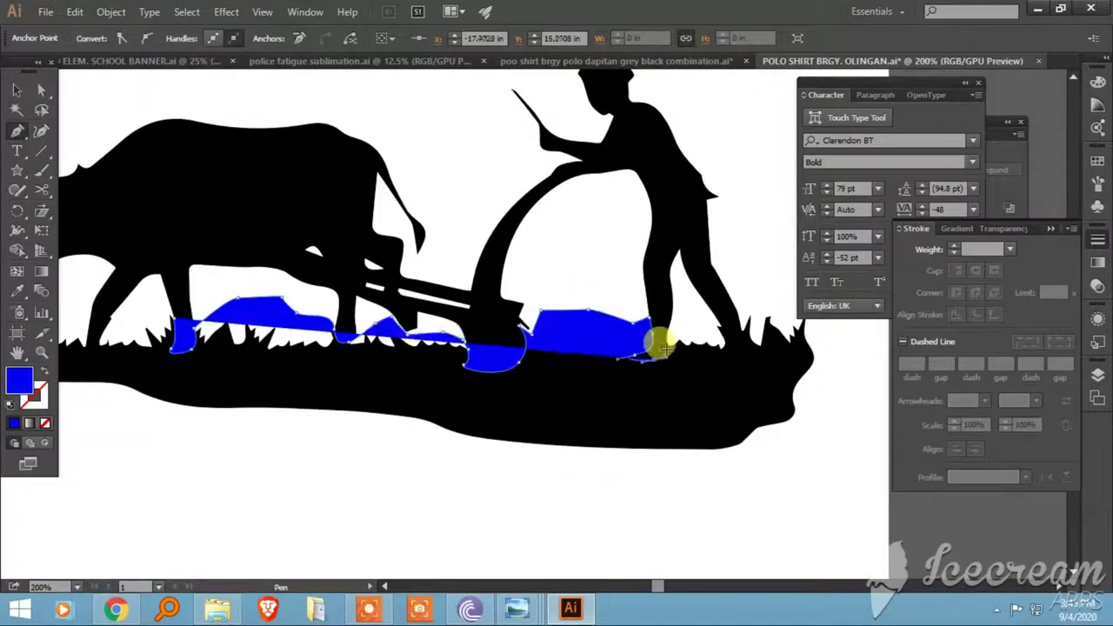
left_click(732, 354)
left_click_drag(733, 355, 645, 372)
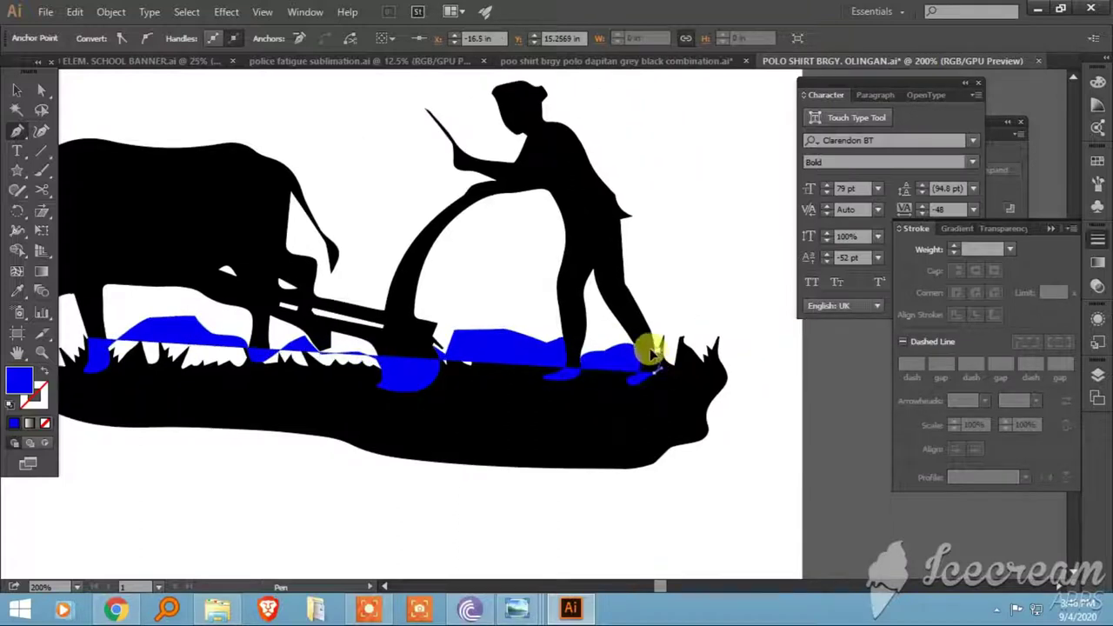
scroll(670, 298, "down", 2)
left_click_drag(718, 285, 721, 375)
Step: Carry the outline along the ground's bottom and left edges and close the shape
left_click(991, 517)
left_click(770, 476)
left_click(496, 469)
left_click(233, 319)
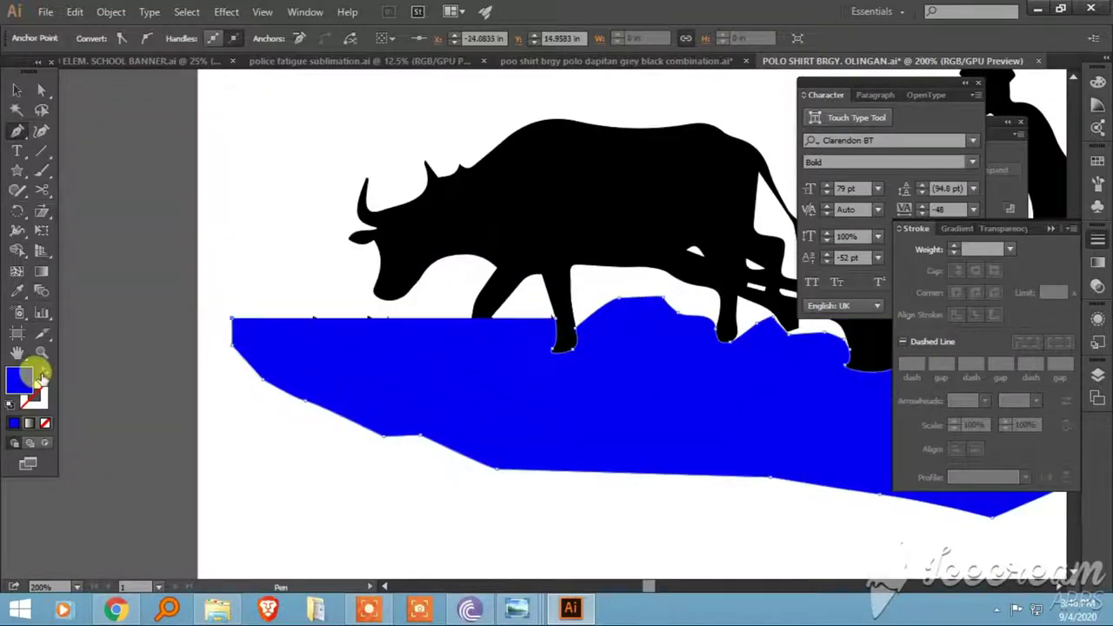
left_click(40, 372)
left_click(439, 313)
left_click(469, 343)
left_click(555, 333)
Step: Finish the path, zoom out, and select all objects
left_click(17, 90)
key("ctrl+minus")
key("ctrl+minus")
key("ctrl+minus")
key("ctrl+a")
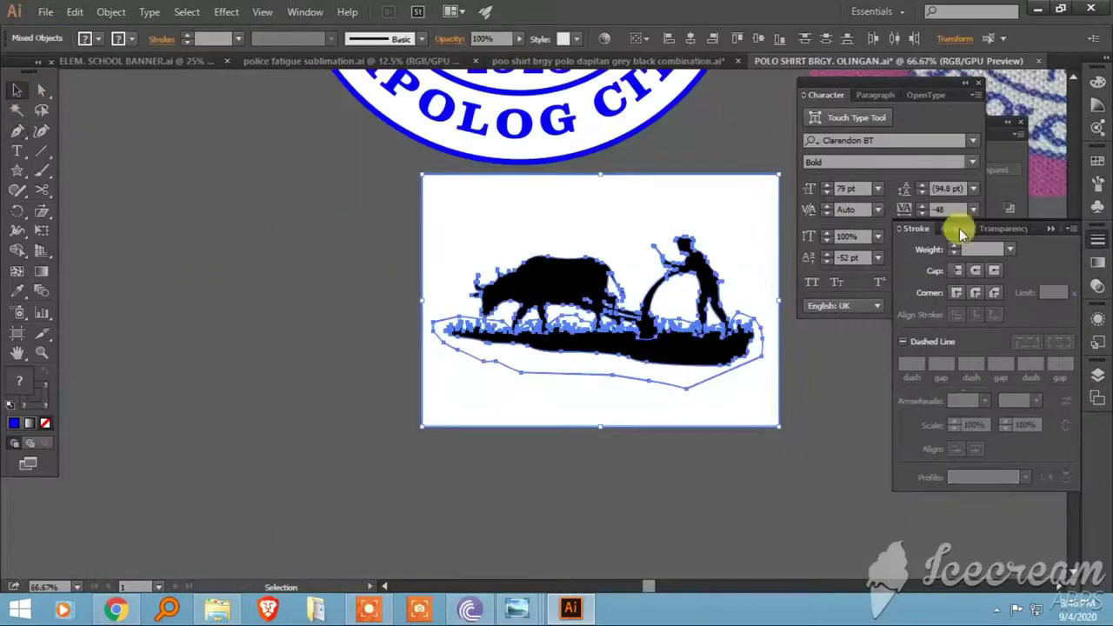
Step: Pathfinder Divide and ungroup, pull out the carabao-and-farmer figure, and delete the background pieces
key("ctrl+shift+F9")
left_click(855, 209)
right_click(578, 328)
left_click(588, 427)
left_click_drag(548, 278, 90, 290)
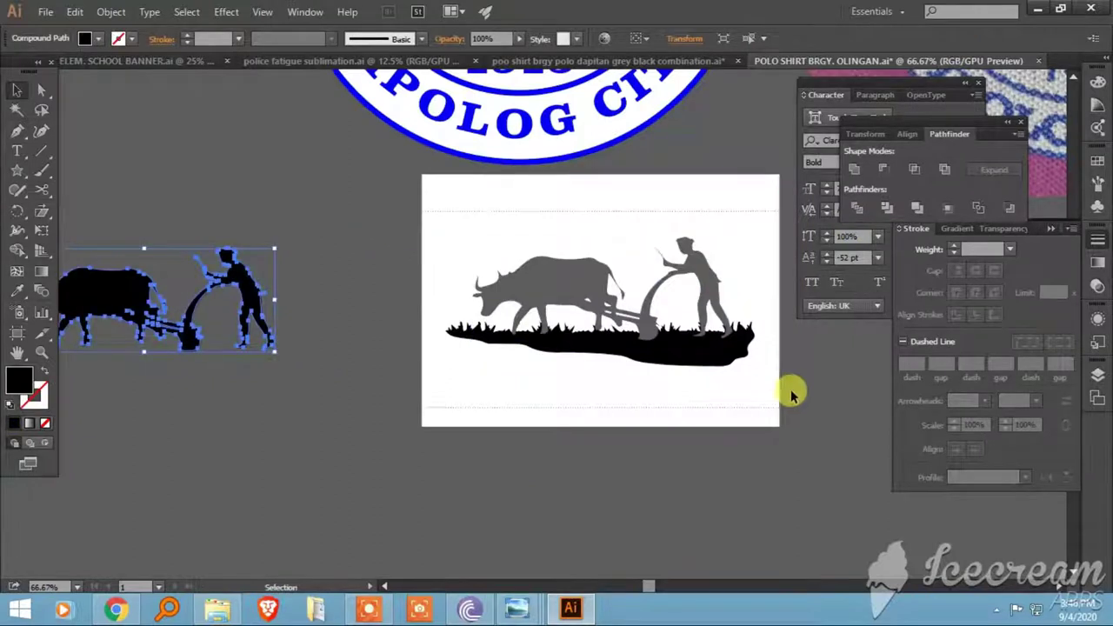
left_click(774, 393)
key("Delete")
scroll(316, 484, "up", 3)
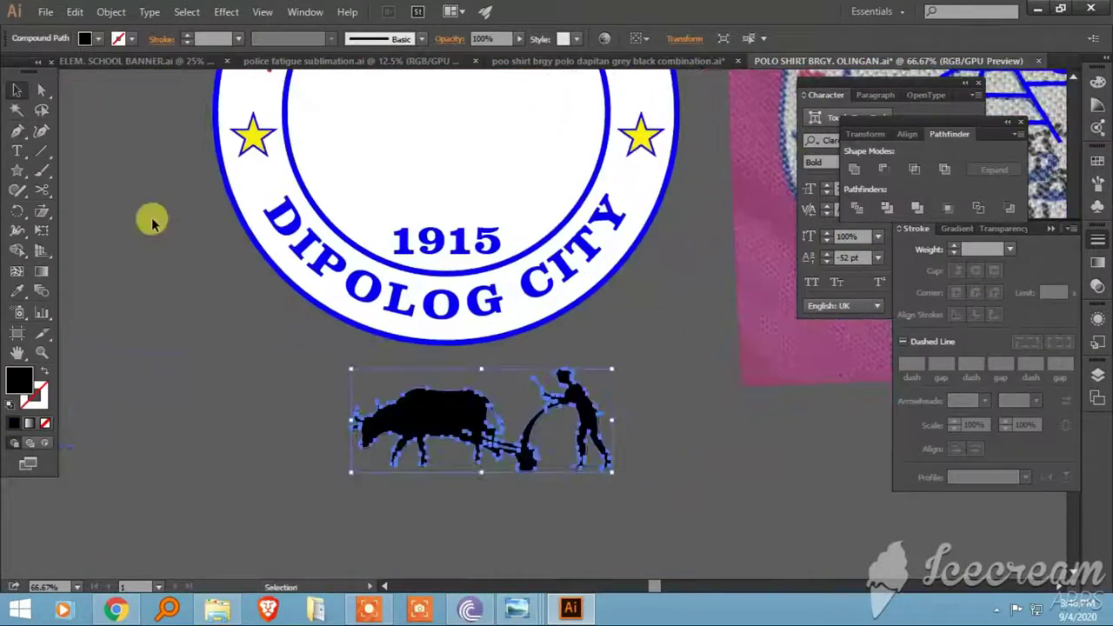
Step: Give the figure a white fill and 3 pt black stroke and move it into the seal
key("shift+x")
left_click(98, 38)
left_click(35, 73)
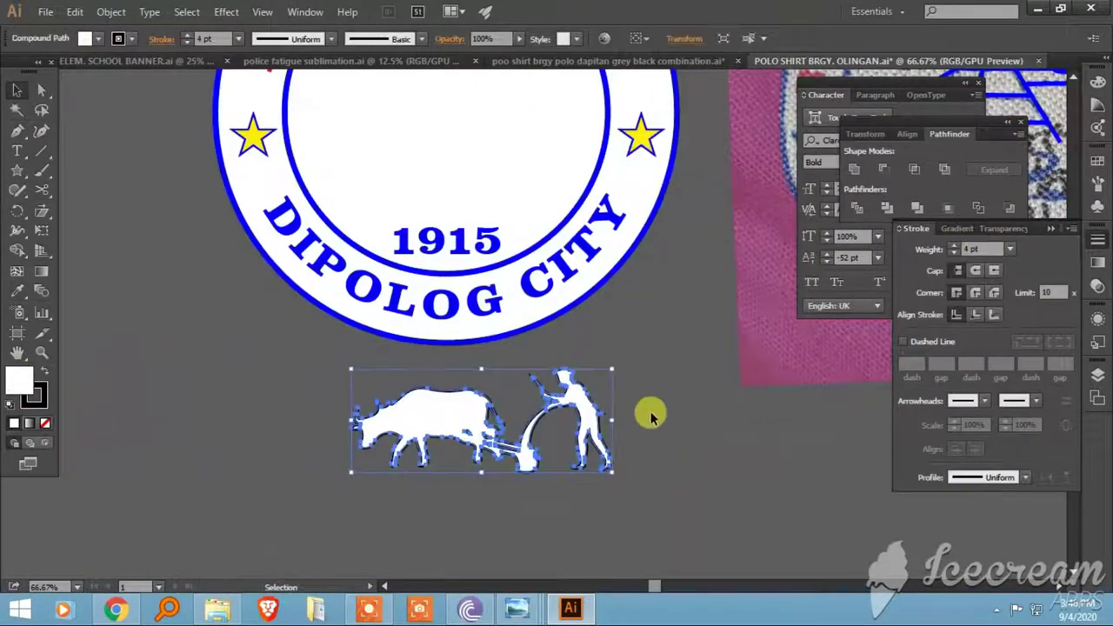
left_click(954, 253)
left_click_drag(483, 417, 435, 251)
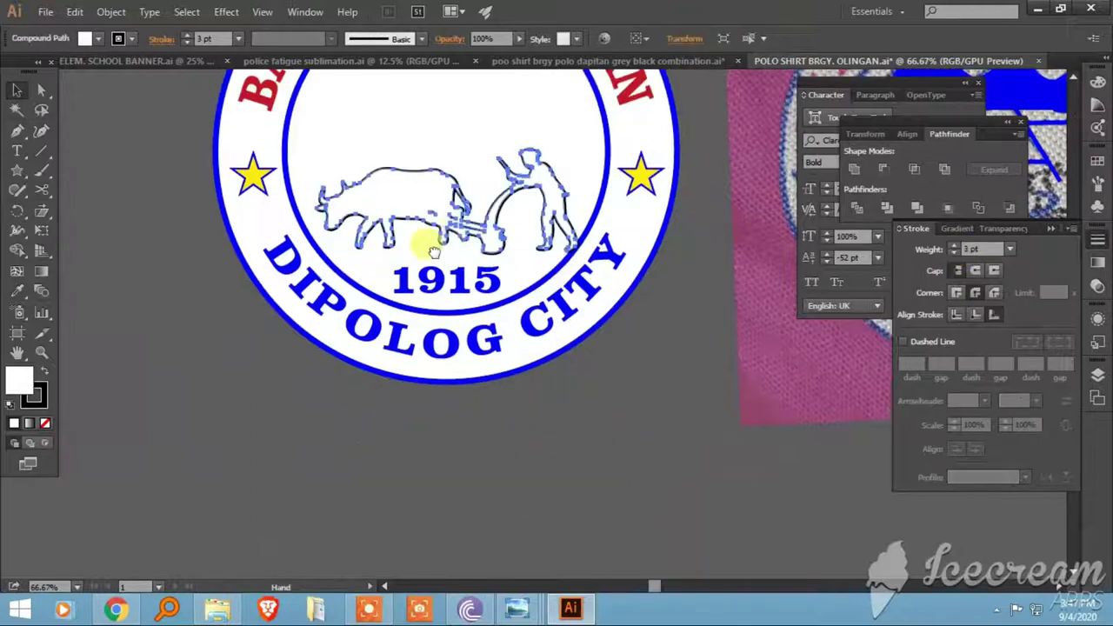
Step: Position the blue mountain graphic inside the seal's inner circle
scroll(435, 252, "down", 2)
left_click_drag(782, 173, 560, 318)
right_click(722, 509)
mouse_move(688, 329)
left_mouse_down()
mouse_move(576, 317)
mouse_move(598, 309)
left_mouse_up()
Step: Bring the carabao-and-farmer figure in front of the mountains
left_click(449, 407)
right_click(449, 407)
left_click(684, 201)
scroll(144, 286, "up", 2)
Step: Stretch the mountains' left and right end anchors out to the circle's edge
key("a")
left_click(114, 314)
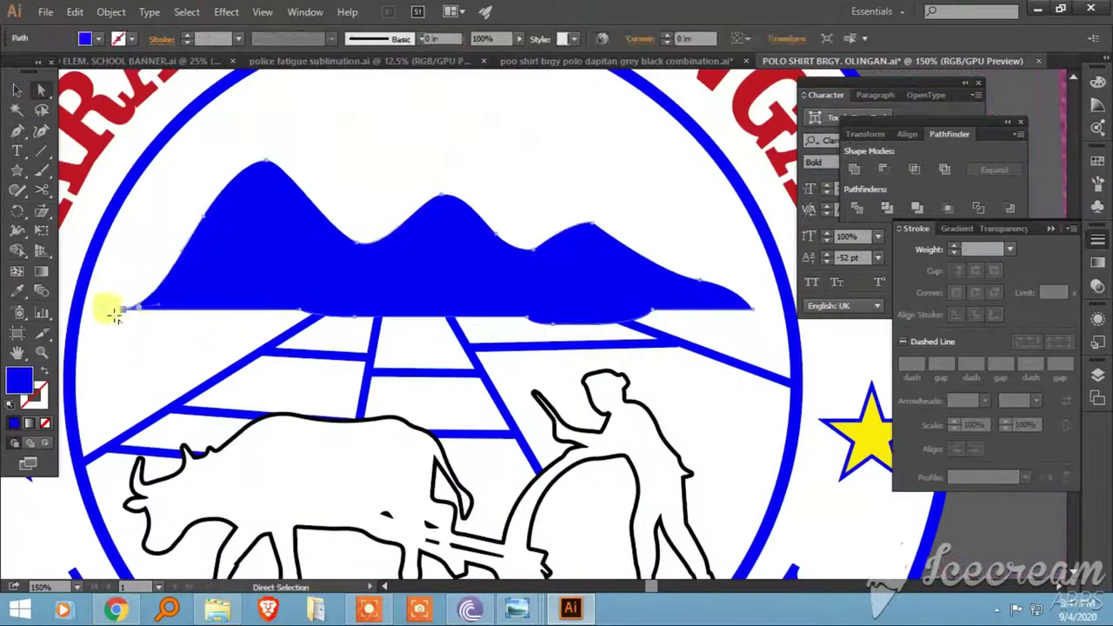
left_click_drag(114, 315, 87, 303)
scroll(634, 311, "right", 3)
mouse_move(645, 301)
left_mouse_down()
mouse_move(684, 314)
mouse_move(636, 286)
mouse_move(646, 268)
left_mouse_up()
Step: Deselect and zoom out to view the whole seal beside the shirt photo
key("ctrl+shift+a")
key("ctrl+0")
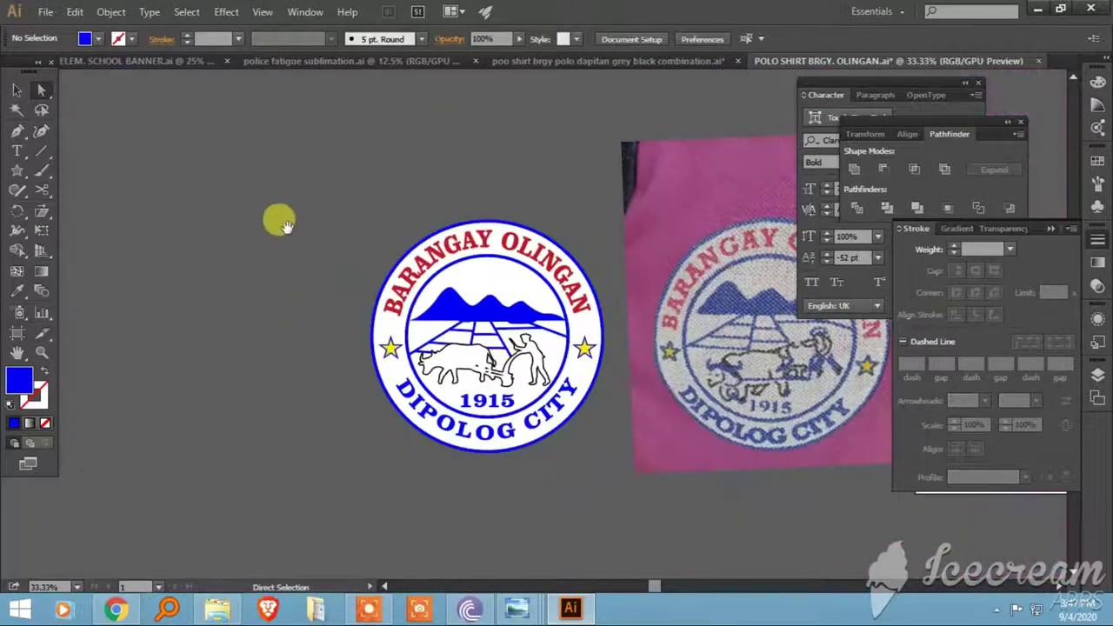
left_click_drag(286, 224, 209, 184)
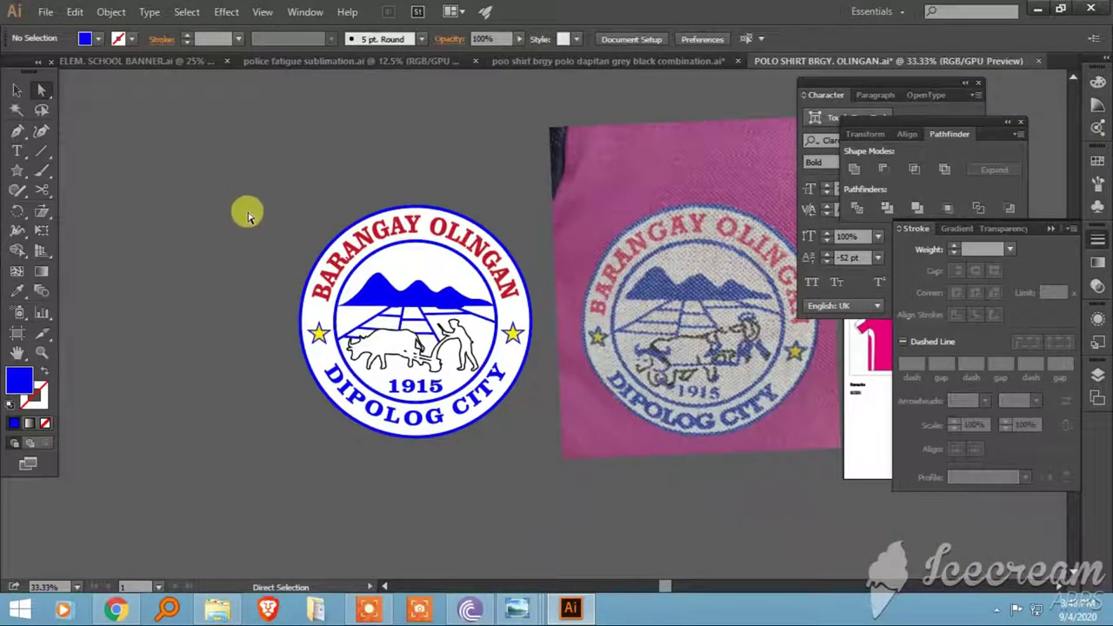
scroll(288, 420, "up", 2)
scroll(273, 422, "up", 2)
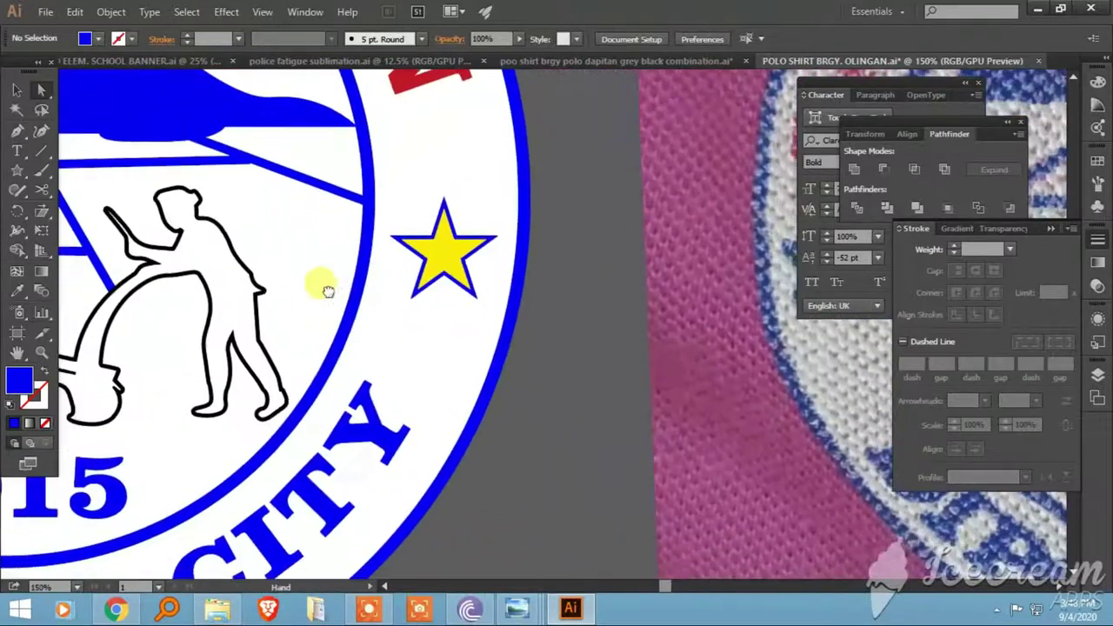
Step: Draw cutting lines across the farmer's waist and ankles
scroll(323, 287, "right", 6)
scroll(248, 329, "left", 6)
key("p")
left_click_drag(450, 214, 483, 219)
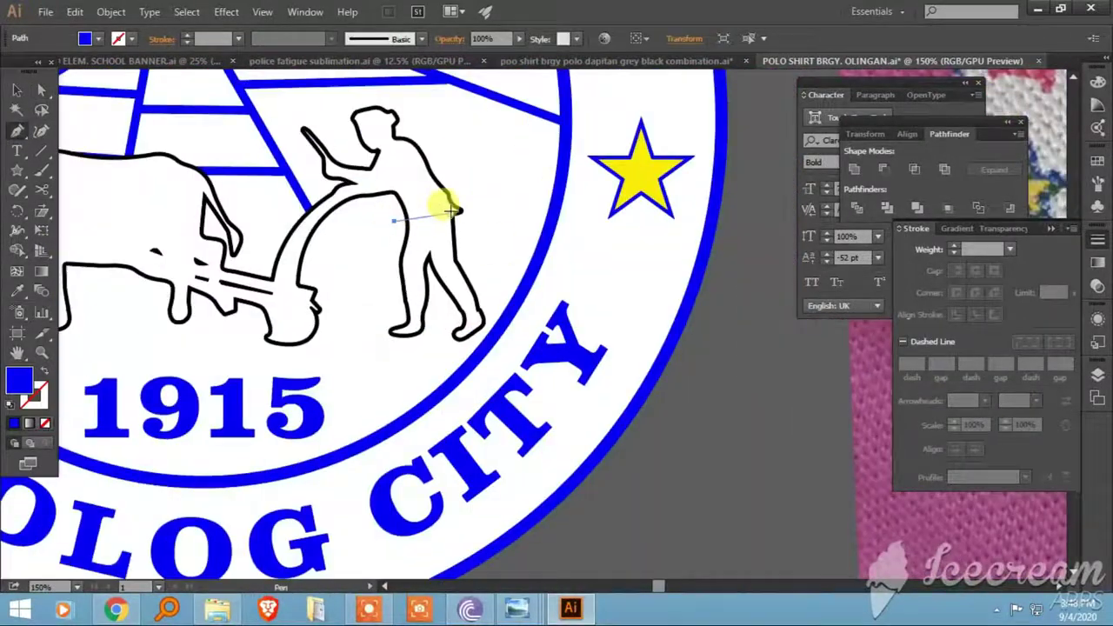
left_click(18, 94)
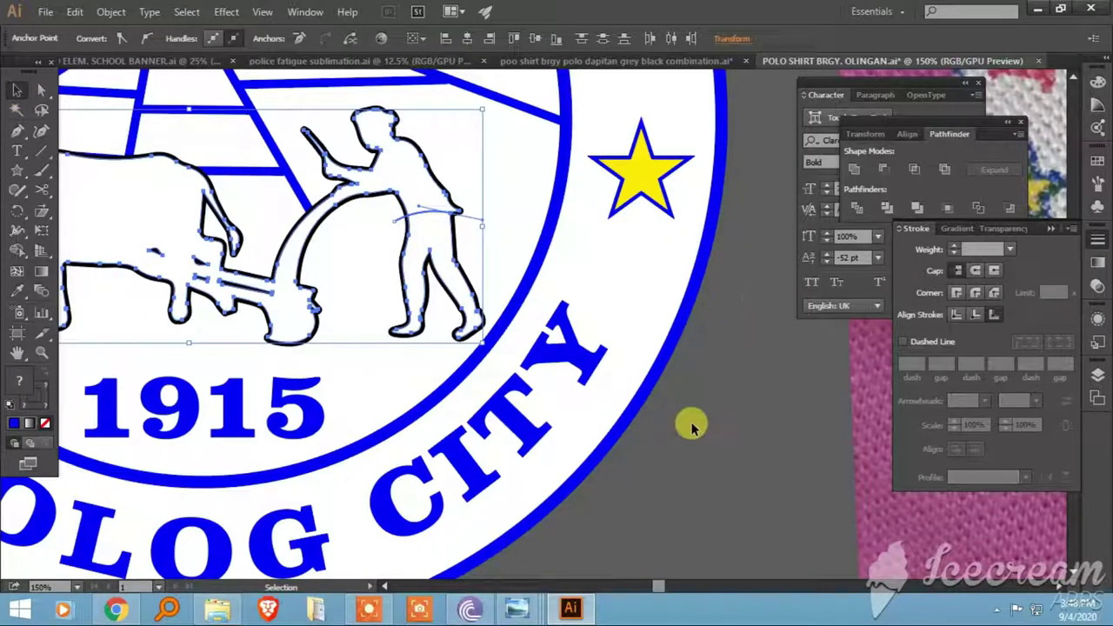
left_click(692, 426)
key("ctrl+plus")
left_click_drag(383, 335, 453, 329)
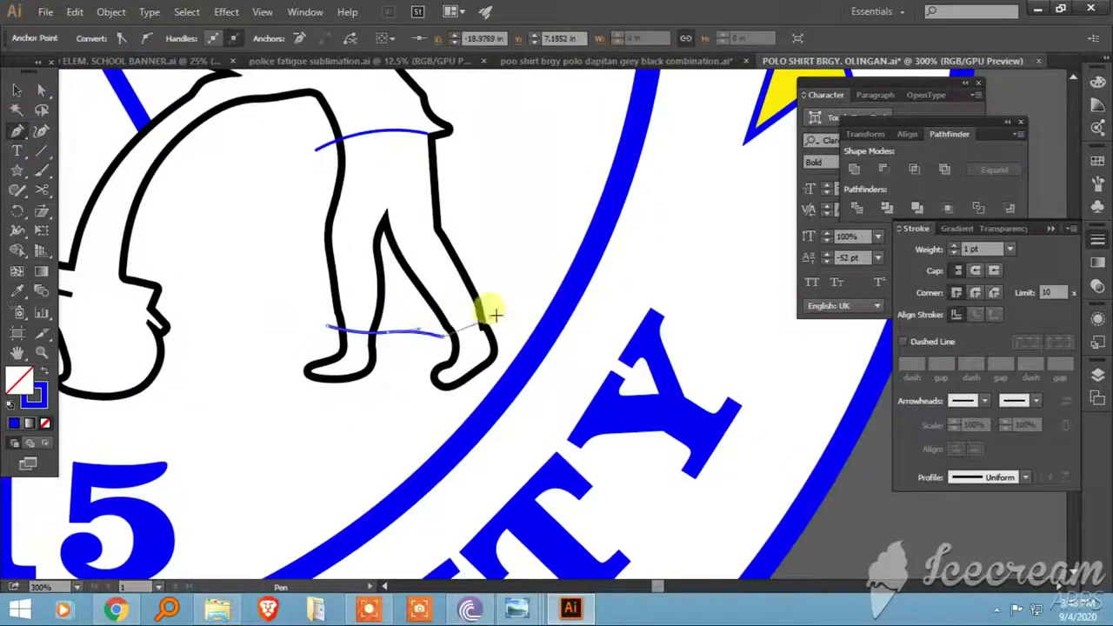
Step: Divide the farmer along the lines and colour the trousers with the lettering's blue
left_click(14, 94)
left_click_drag(318, 121, 439, 341)
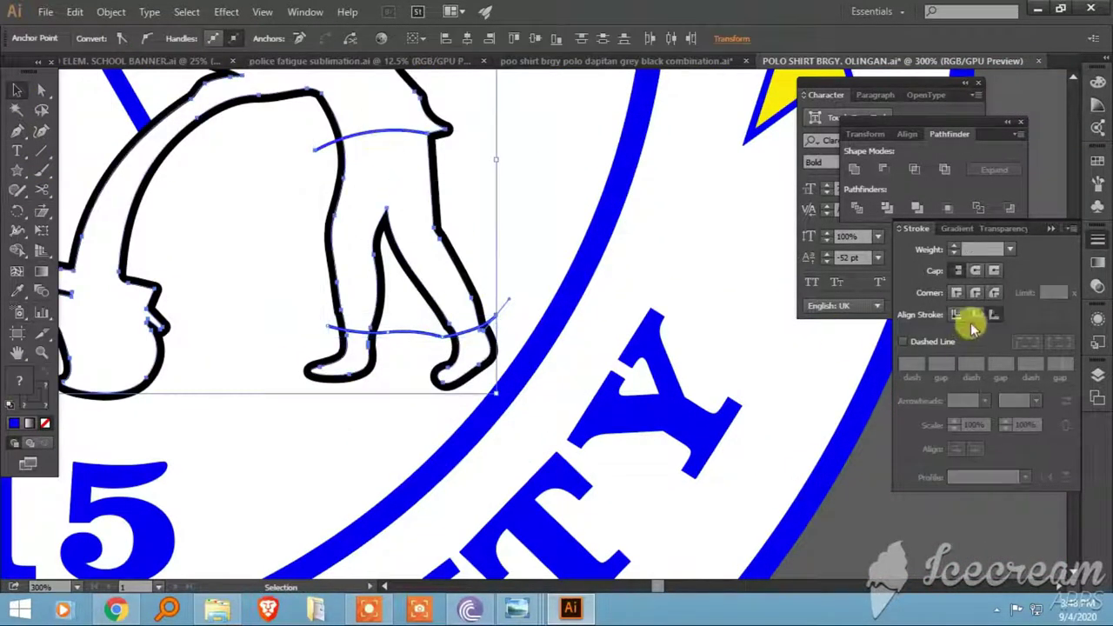
left_click(857, 208)
right_click(468, 295)
left_click(460, 293)
key("i")
left_click(589, 405)
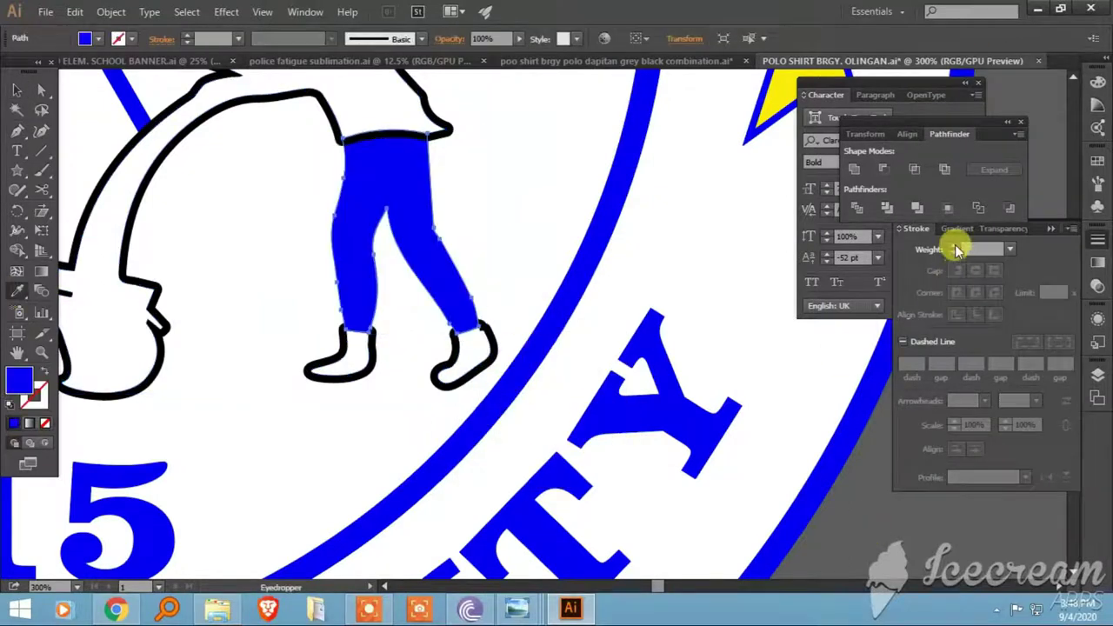
key("ctrl+shift+a")
Step: Draw a collar shape at the farmer's neck with white fill and black outline
key("p")
scroll(583, 422, "down", 3)
scroll(584, 423, "up", 4)
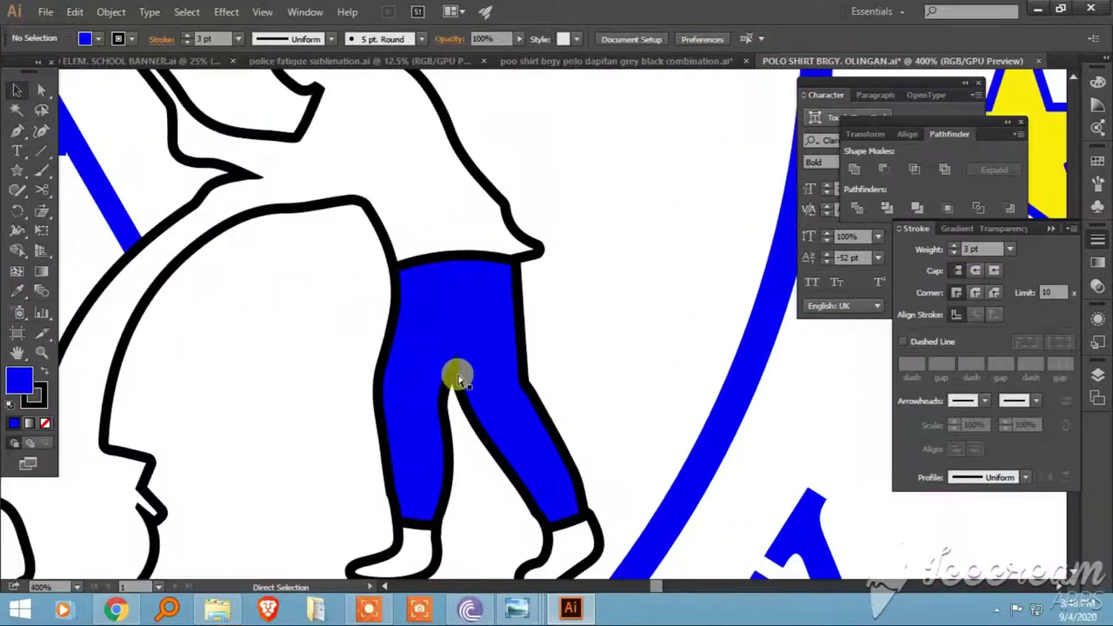
scroll(459, 373, "up", 1)
left_click(452, 233)
left_click_drag(406, 263, 389, 296)
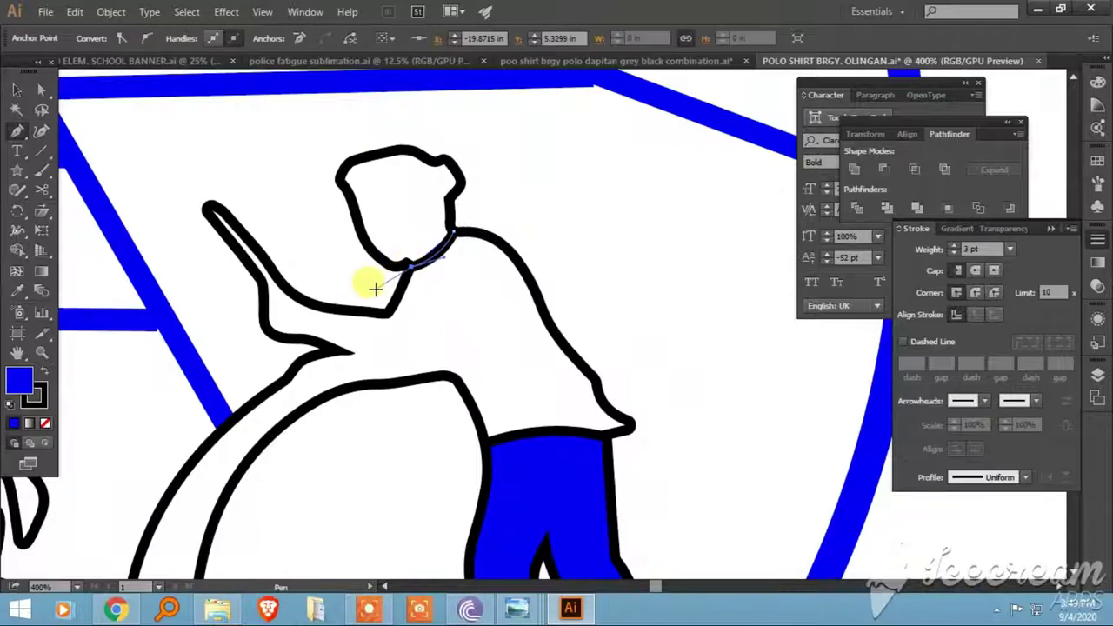
left_click(414, 357)
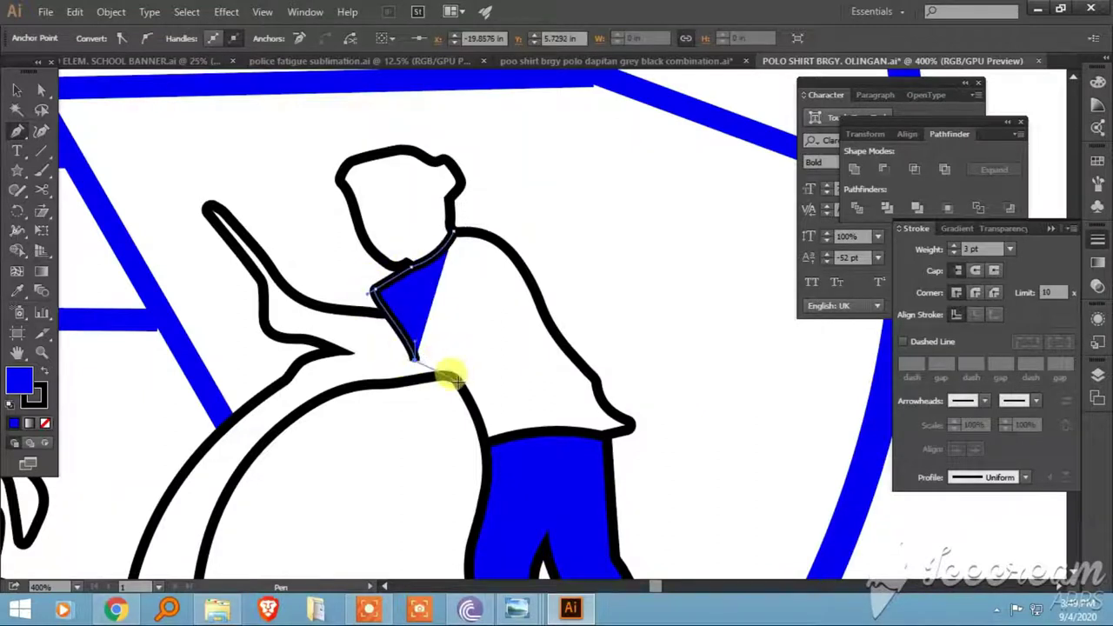
left_click_drag(474, 420, 470, 412)
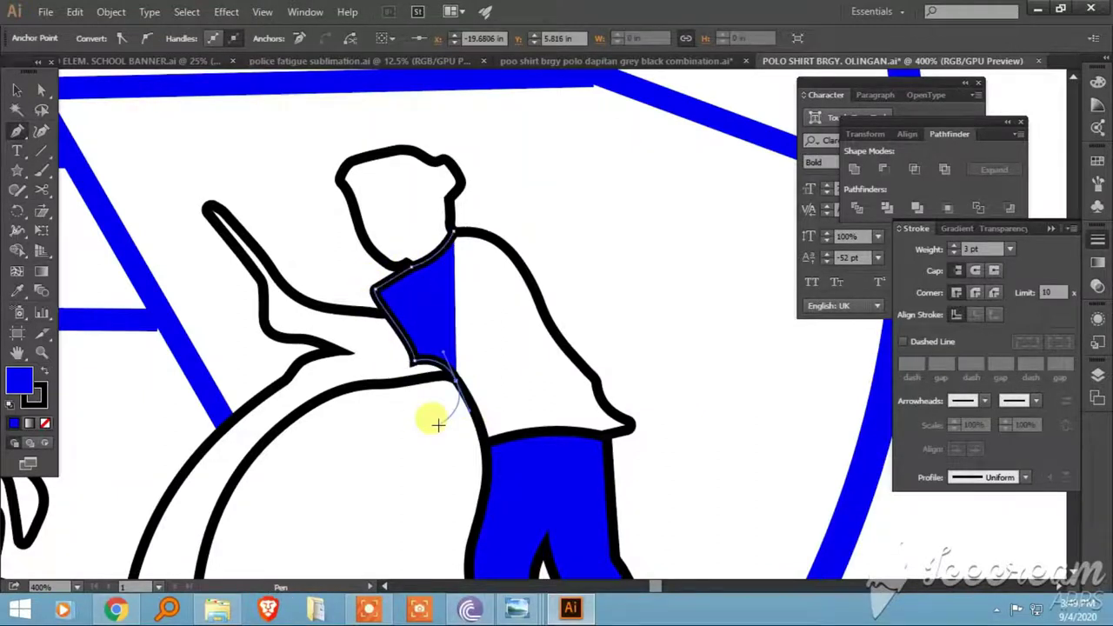
left_click(17, 90)
key("d")
key("ctrl+shift+bracketleft")
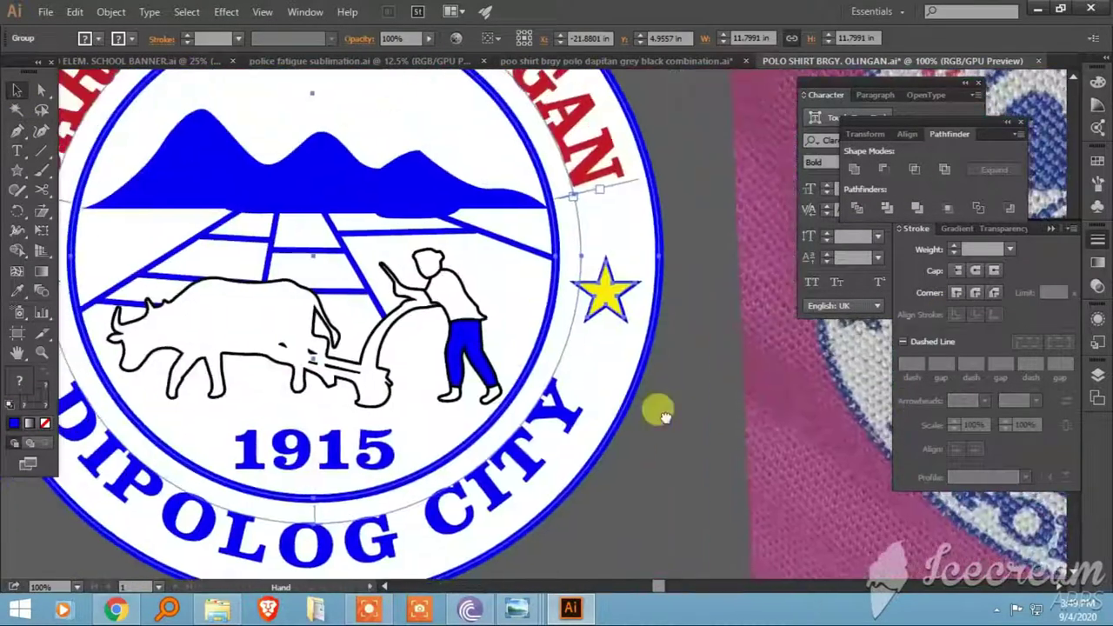
Step: Draw a hat outline with a curved brim and crown over the farmer's head
key("a")
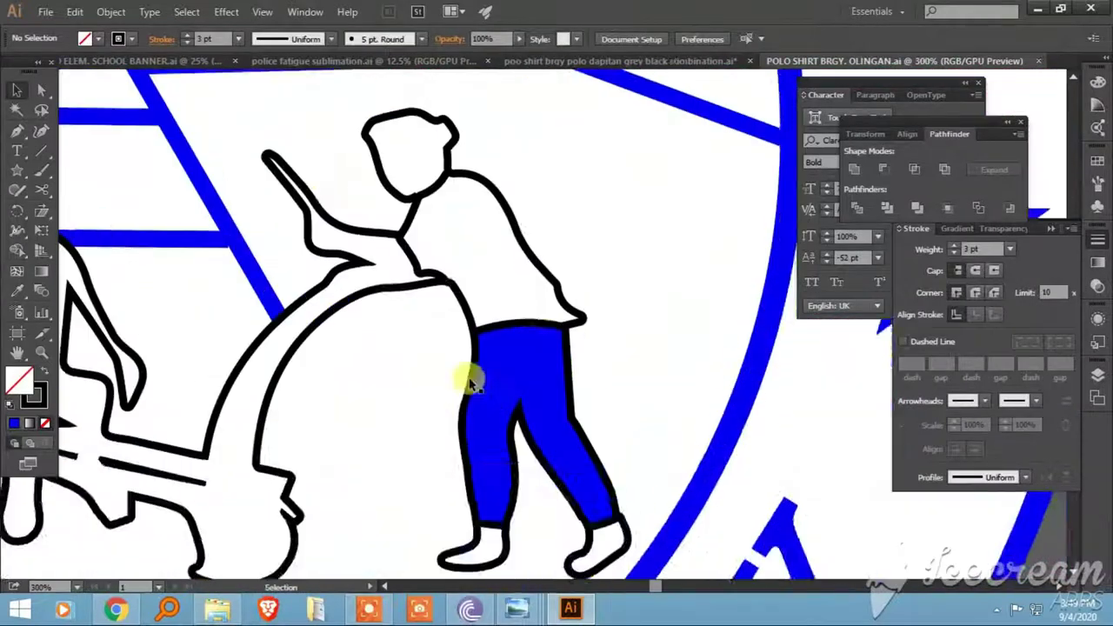
scroll(374, 348, "up", 2)
left_click_drag(310, 216, 374, 229)
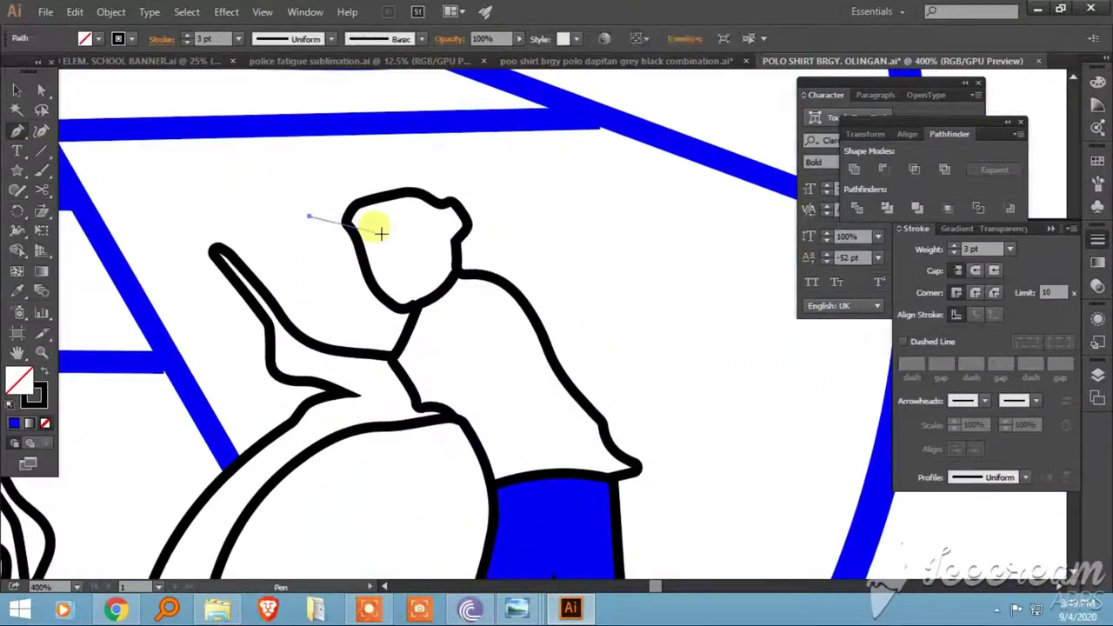
left_click_drag(496, 229, 517, 228)
left_click(459, 202)
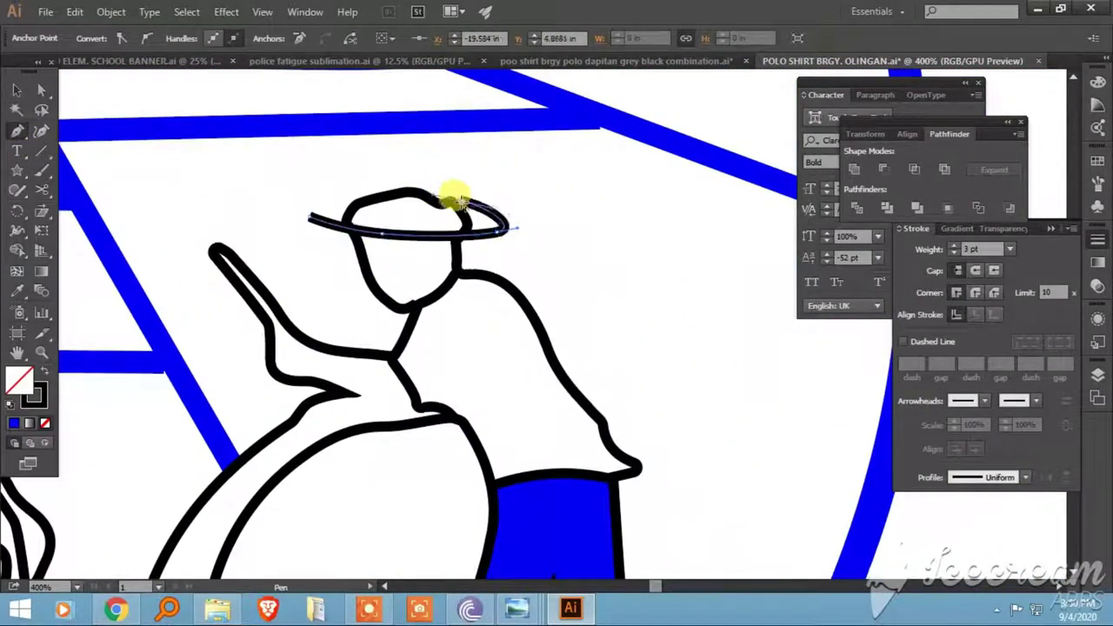
left_click(448, 148)
left_click_drag(375, 153, 331, 229)
key("ctrl+plus")
Step: Add a thin black hat band along the brim with no outline
left_click_drag(435, 226, 457, 217)
left_click(44, 372)
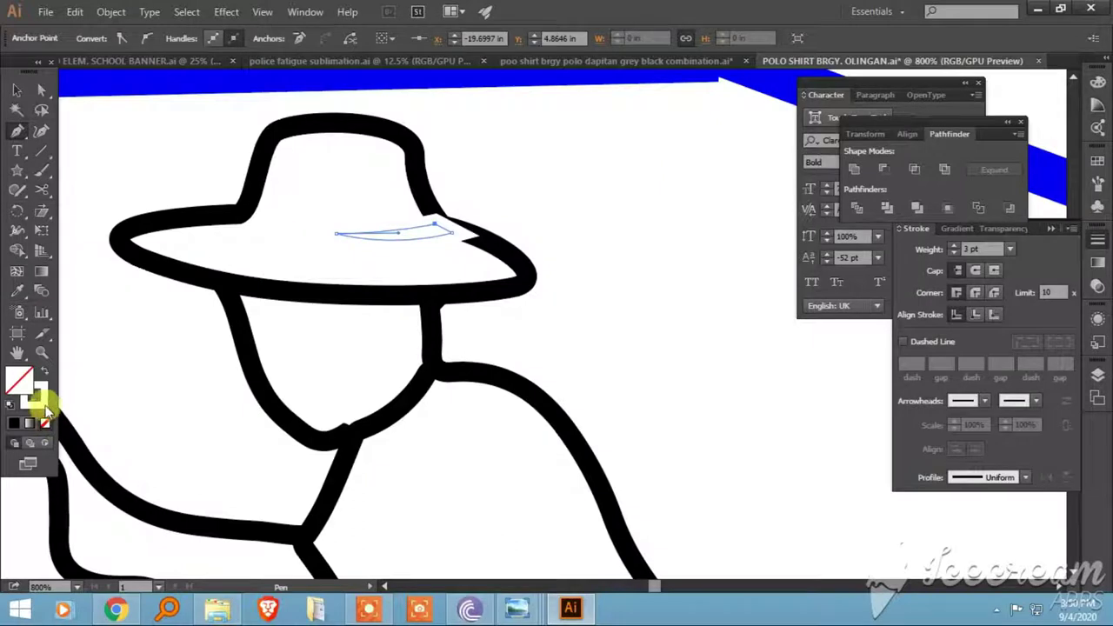
left_click(44, 423)
scroll(652, 403, "down", 5)
scroll(542, 426, "up", 4)
left_click(9, 91)
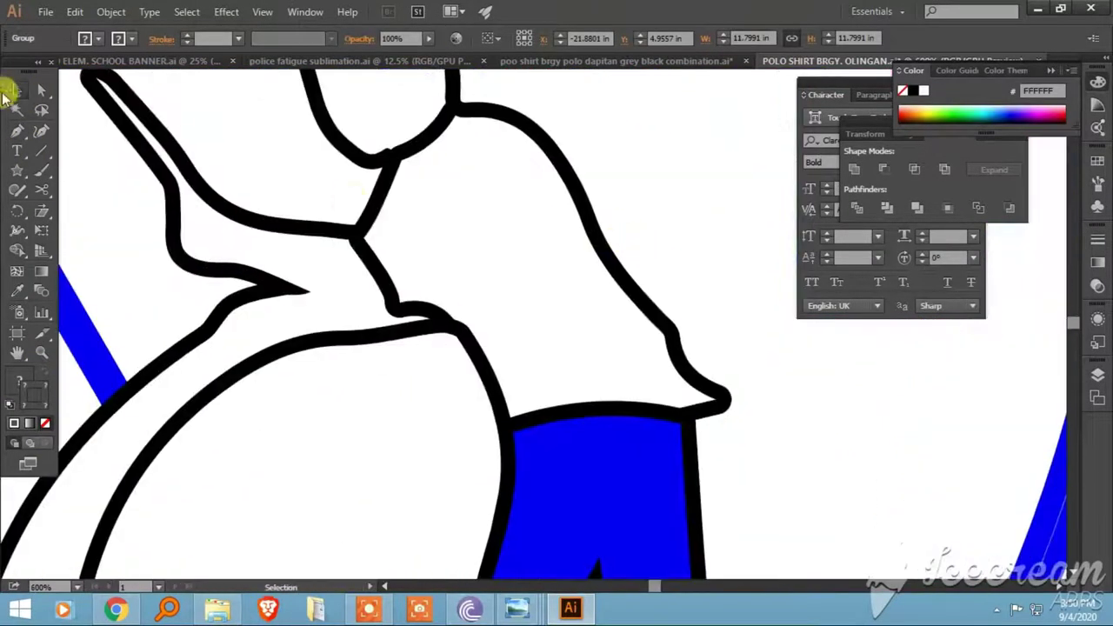
Step: Draw a closed tapered black stroke along the farmer's sleeve crease
left_click(400, 302)
left_click_drag(474, 300, 490, 304)
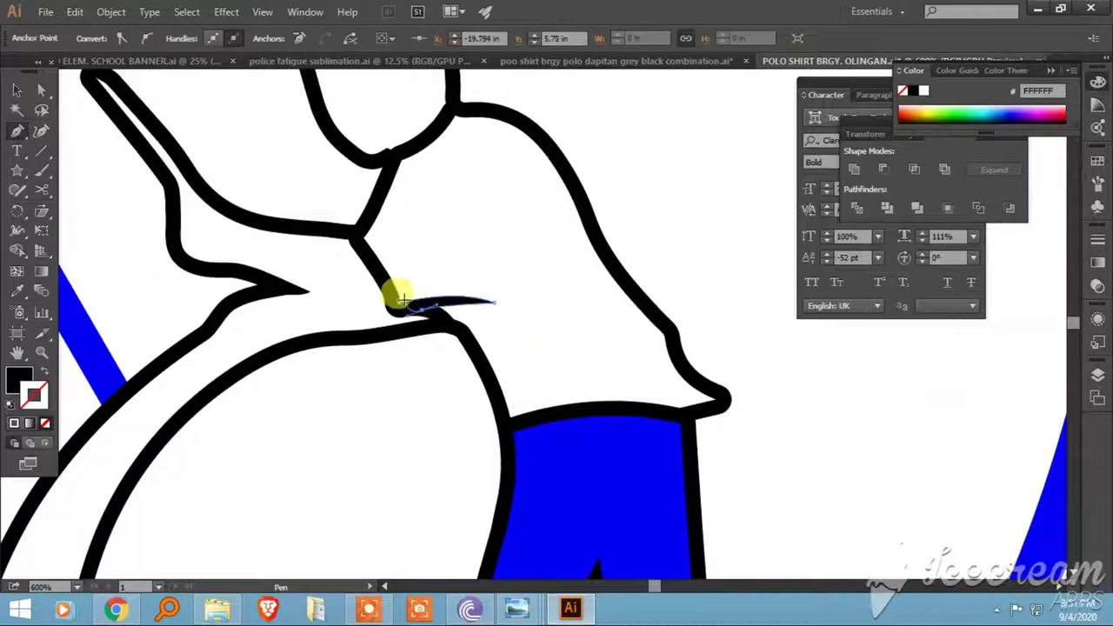
scroll(596, 132, "down", 3)
scroll(576, 343, "up", 2)
scroll(442, 375, "up", 2)
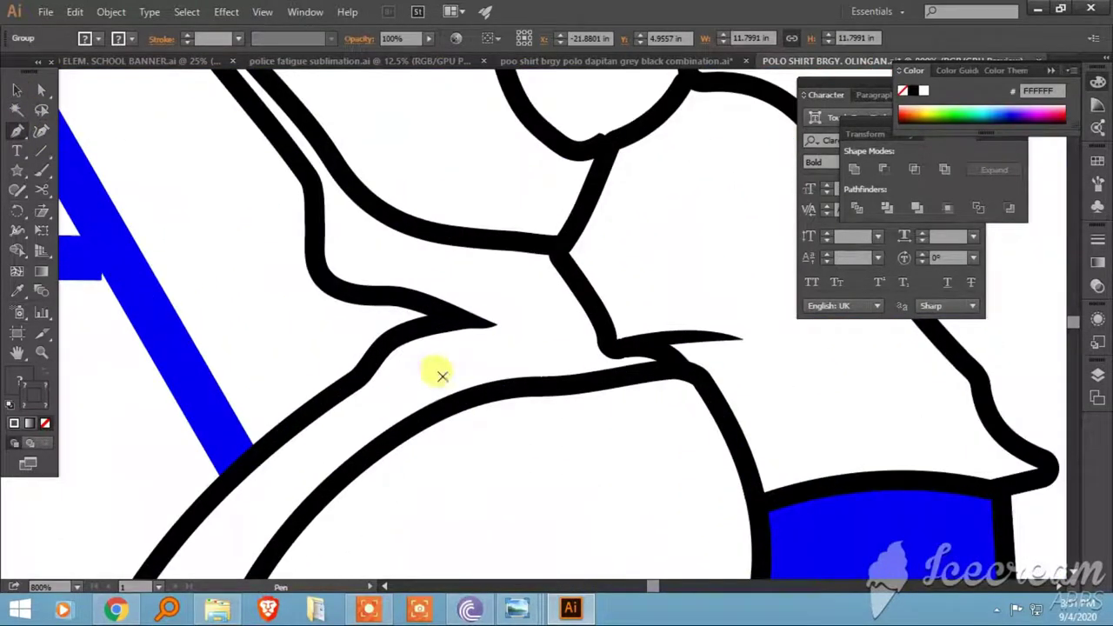
left_click(606, 339)
left_click(407, 297)
key("v")
Step: Zoom out to check the seal, then begin a Pen path from the farmer's hand along his arm
key("ctrl+1")
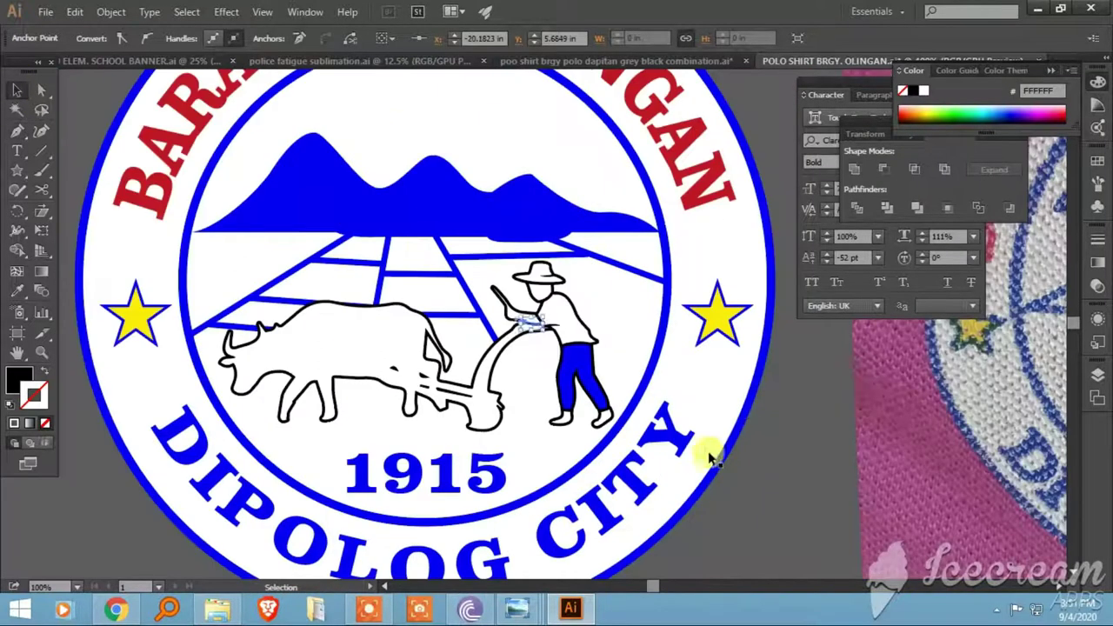
scroll(356, 374, "up", 2)
scroll(435, 386, "up", 1)
key("p")
left_click(520, 424)
left_click(556, 409)
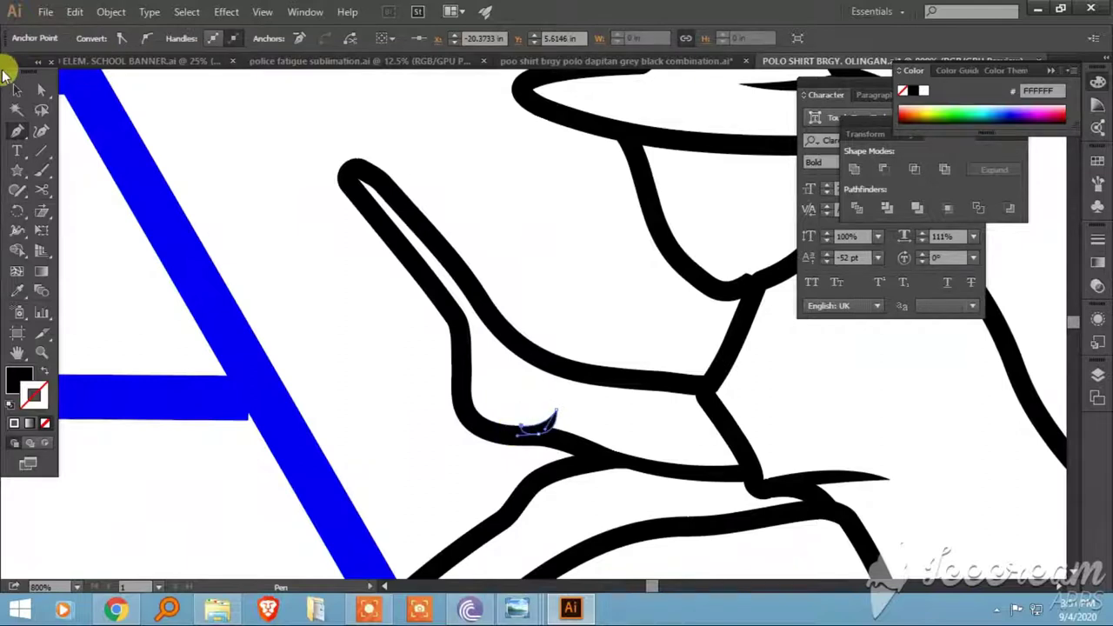
Step: Close the farmer's raised stick into a tapered black shape and restore default white fill, black stroke
scroll(12, 121, "up", 2)
scroll(261, 209, "up", 2)
left_click(246, 182)
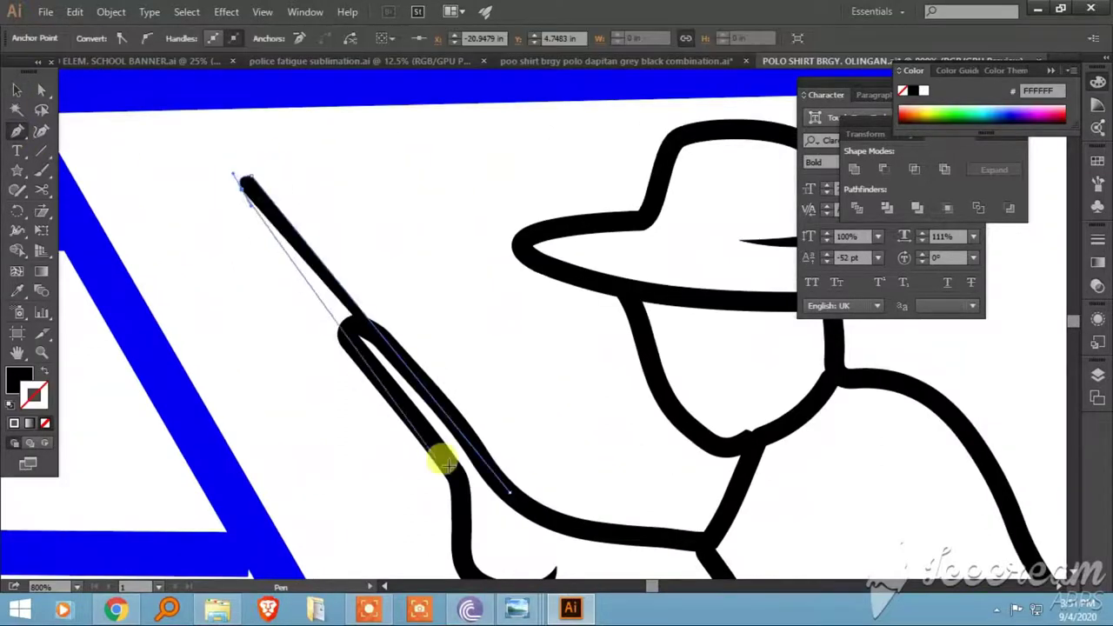
left_click(509, 493)
key("v")
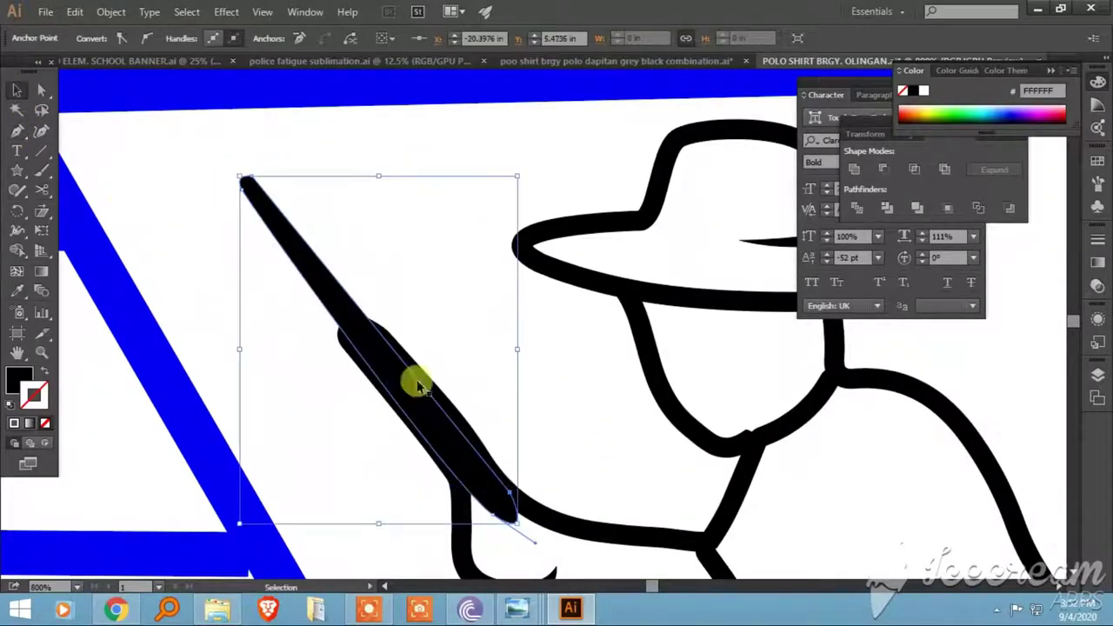
key("shift+x")
scroll(565, 513, "down", 2)
key("ctrl+1")
left_click(683, 429)
left_click(539, 358)
left_click(87, 484)
Step: Draw a solid black tapered contour along the ox's foreleg up toward its chest
scroll(563, 402, "up", 3)
scroll(374, 441, "up", 1)
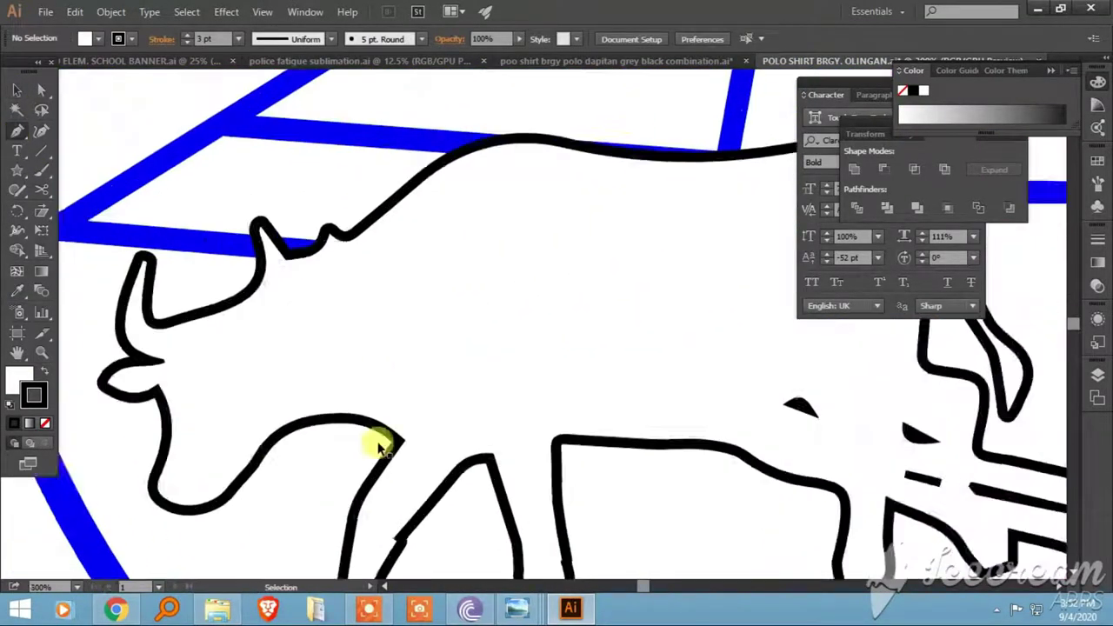
scroll(442, 442, "up", 1)
key("p")
left_click(459, 445)
left_click_drag(330, 300, 285, 315)
left_click(335, 298)
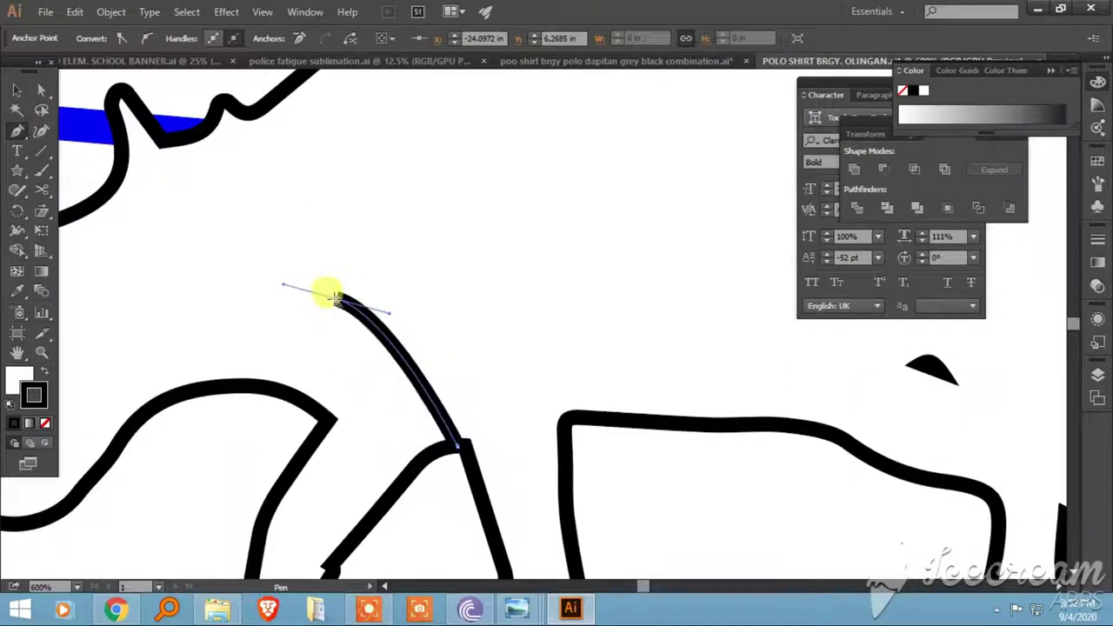
left_click_drag(476, 464, 522, 573)
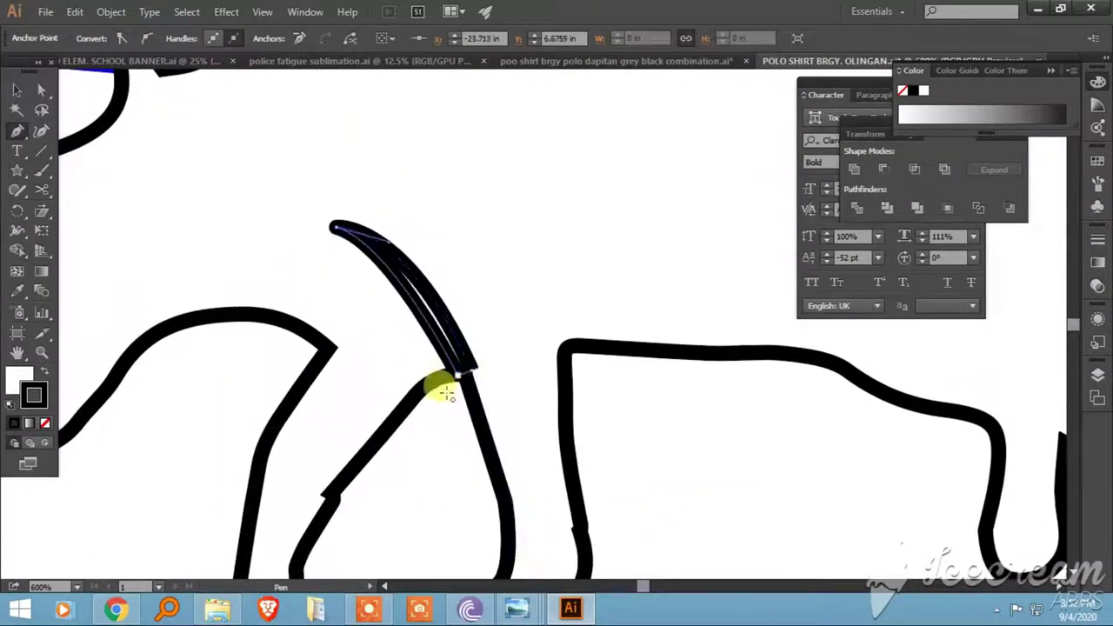
left_click(43, 372)
Step: Add a curved closed black shape where the ox's belly meets its leg
scroll(435, 472, "up", 2)
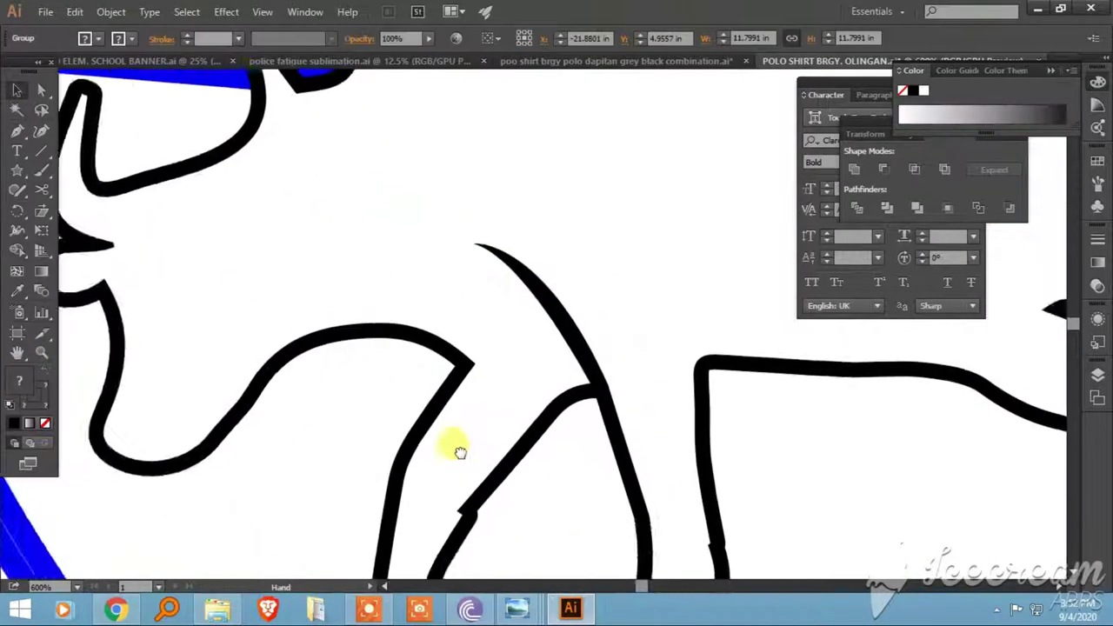
left_click(459, 412)
left_click_drag(521, 371, 524, 361)
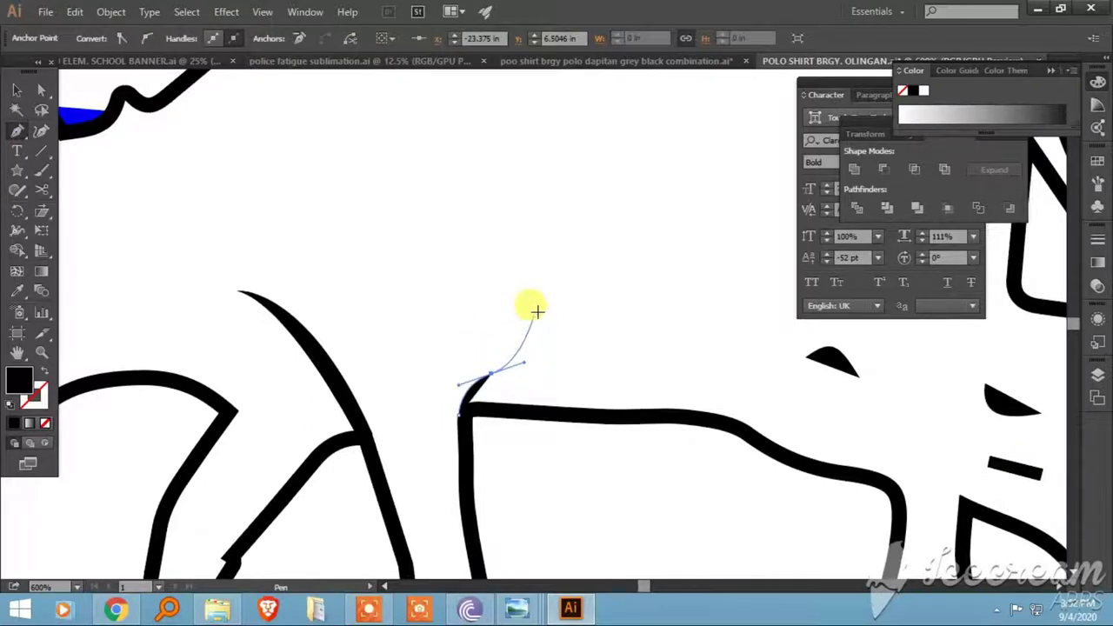
left_click(459, 412)
key("v")
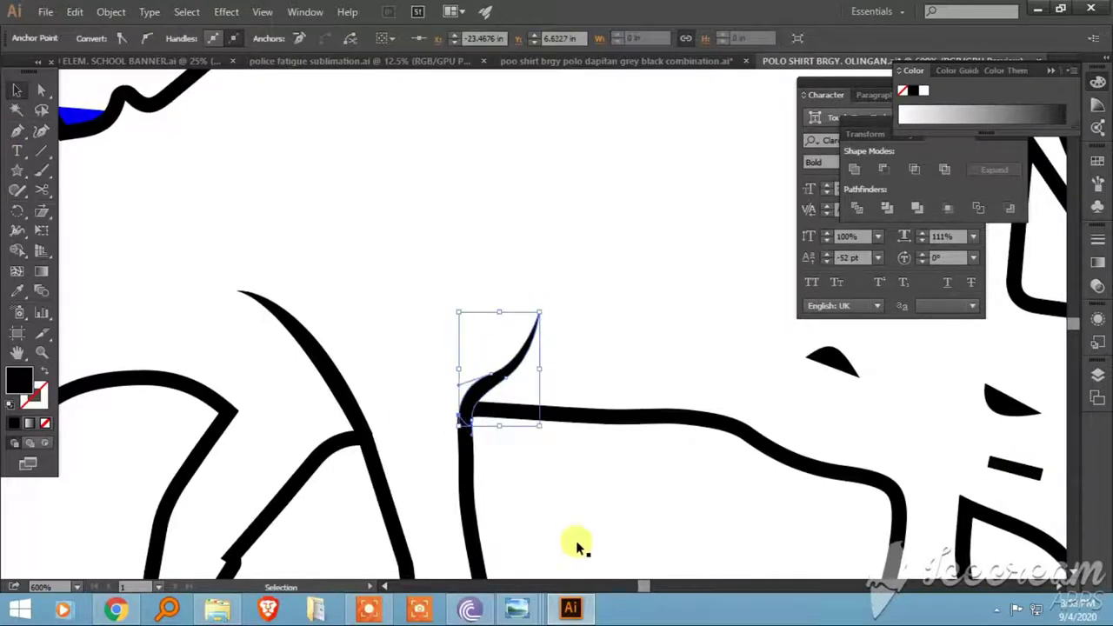
scroll(564, 455, "down", 3)
scroll(521, 452, "up", 1)
scroll(588, 451, "up", 2)
scroll(589, 452, "up", 1)
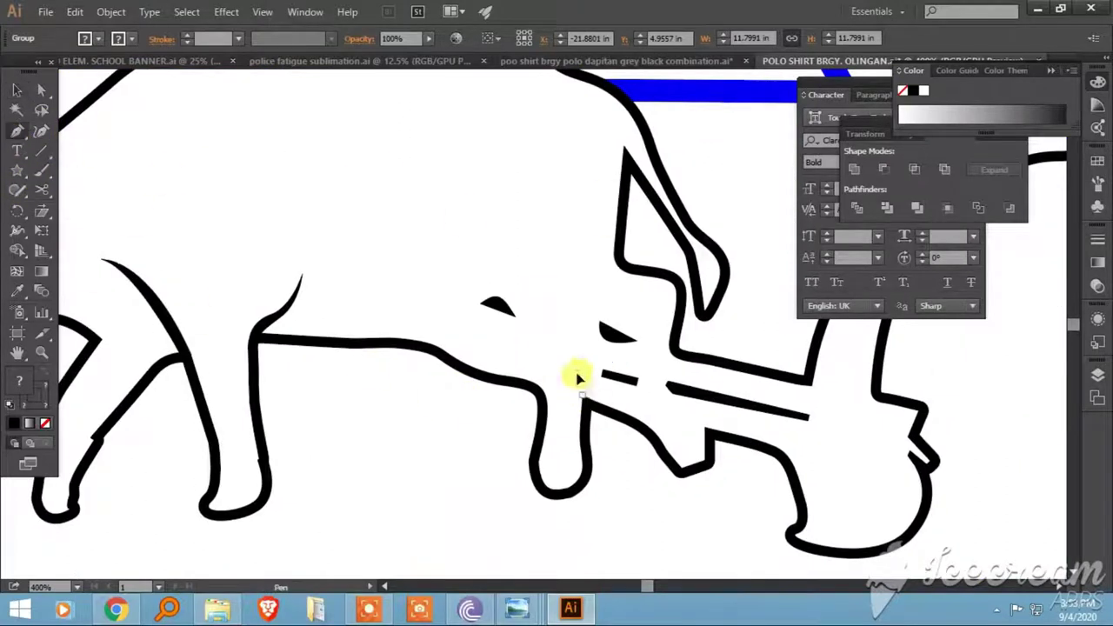
Step: Draw a tapered black contour shape along the ox's chest
left_click_drag(574, 345, 556, 329)
left_click(606, 202)
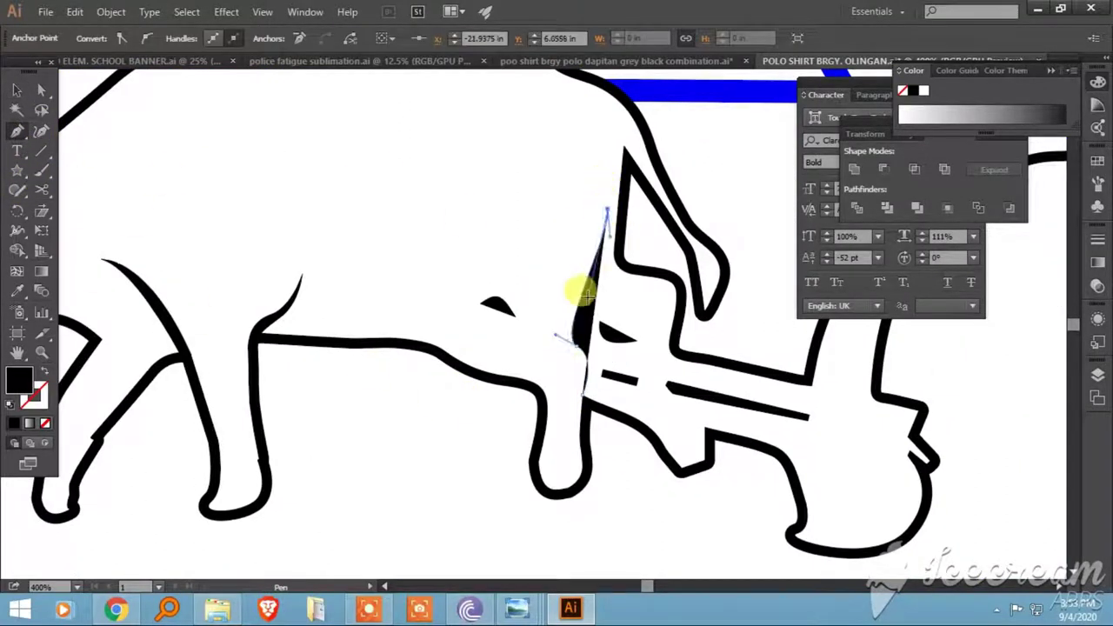
left_click(580, 393)
scroll(422, 389, "up", 1)
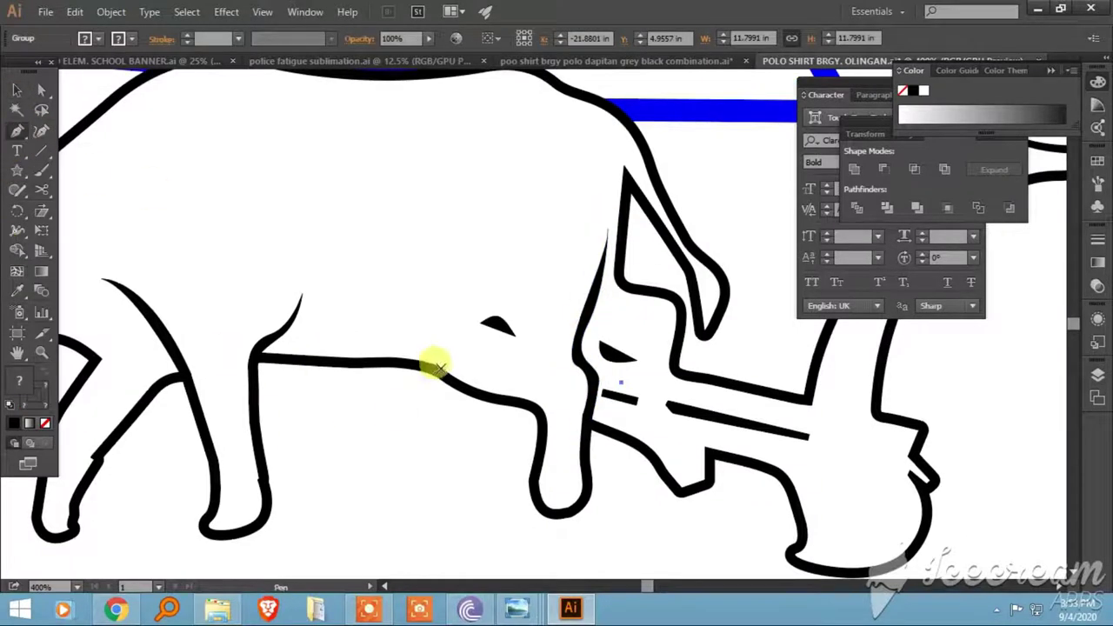
Step: Draw a small curved sliver shape on the ox's body
left_click(437, 366)
left_click_drag(411, 278, 434, 231)
left_click_drag(486, 418, 492, 421)
left_click(364, 285)
left_click(425, 272)
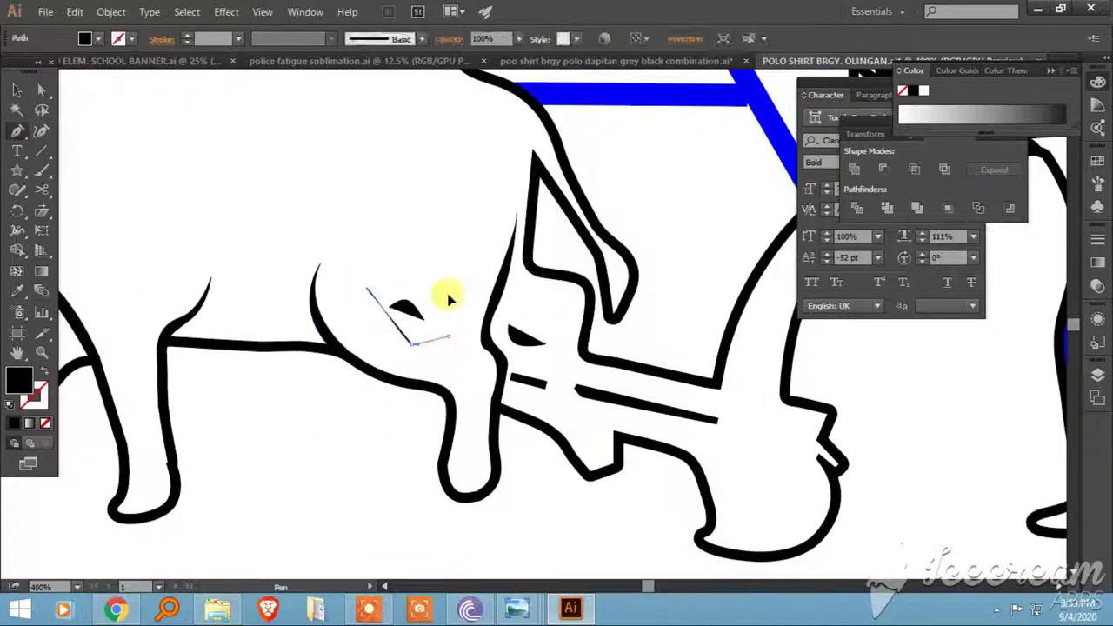
left_click(452, 287)
left_click(409, 347)
left_click(363, 285)
Step: Give the body sliver a borderless black fill and deselect it
key("d")
left_click(33, 404)
left_click(15, 90)
left_click(286, 443)
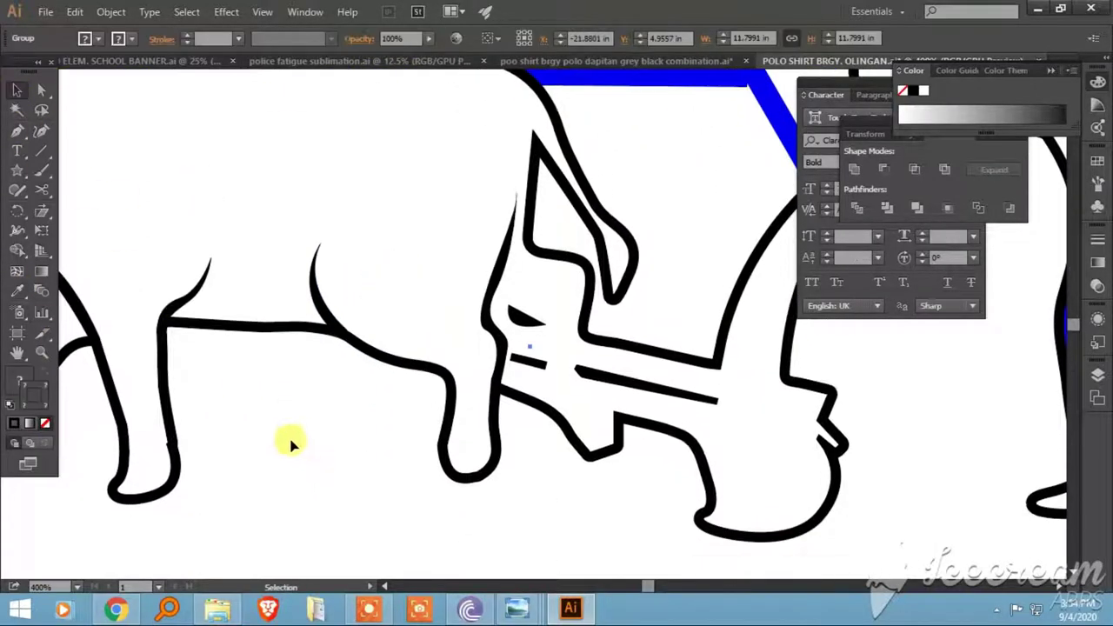
scroll(373, 433, "up", 2)
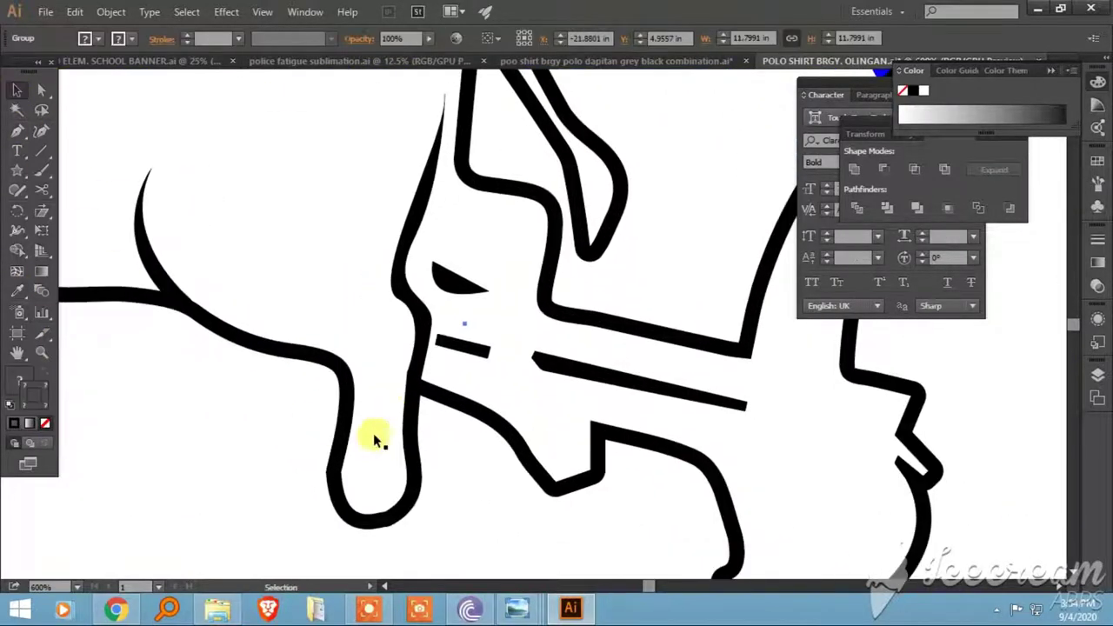
Step: Draw a thin bar shape along the plough beam
left_click(745, 354)
left_click(399, 283)
key("i")
left_click(154, 281)
key("v")
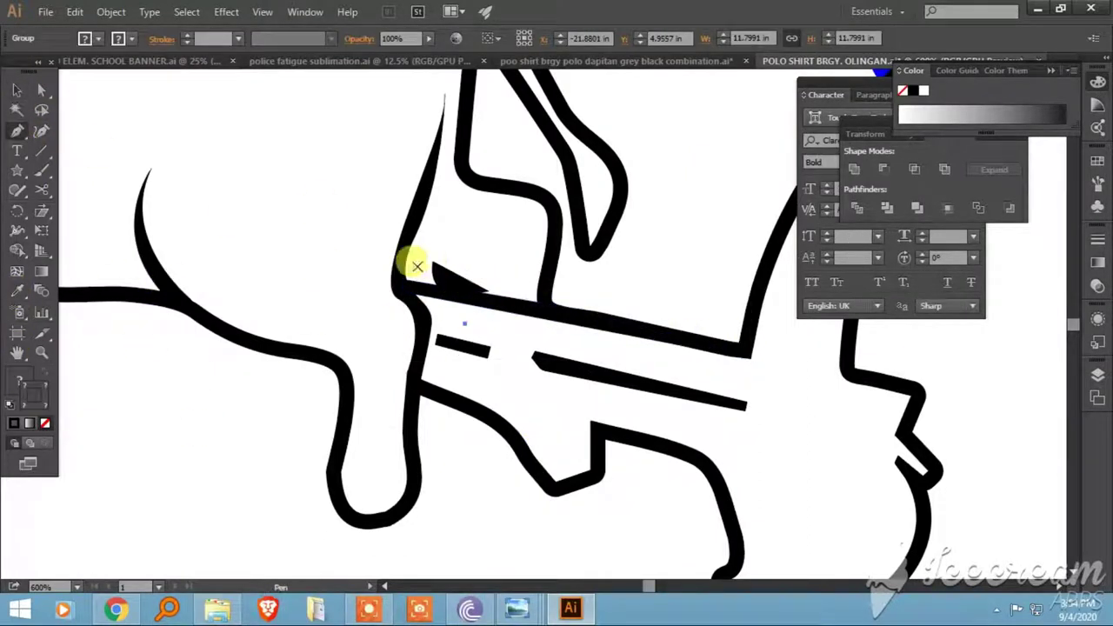
Step: Add a black wedge at the ox's jaw and a second filled bar along the plough beam
left_click_drag(435, 253, 461, 273)
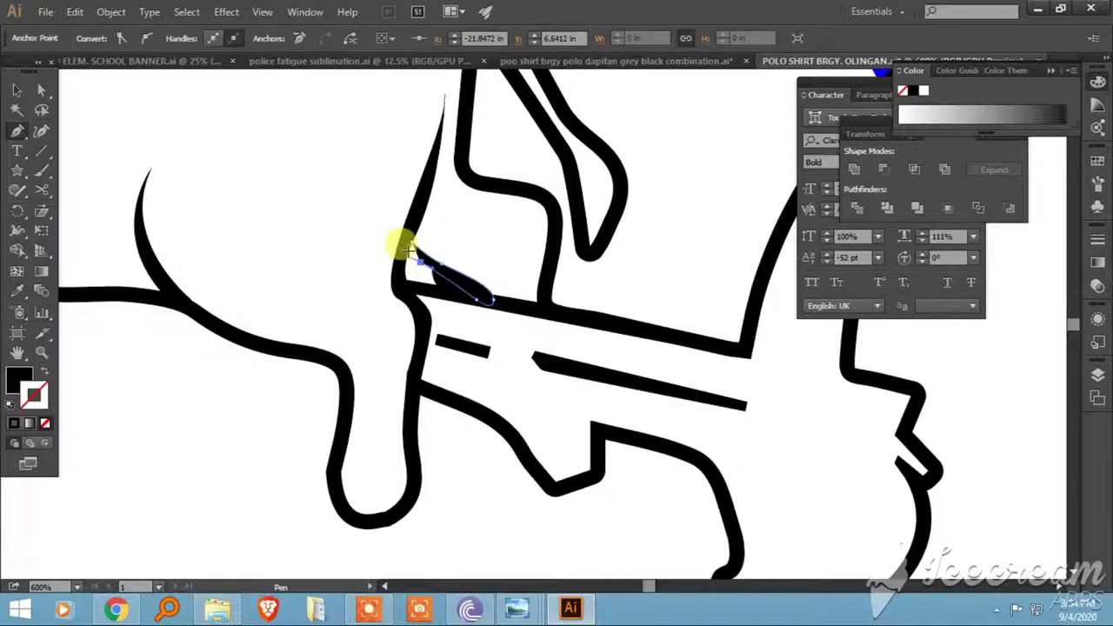
key("v")
scroll(413, 391, "down", 2)
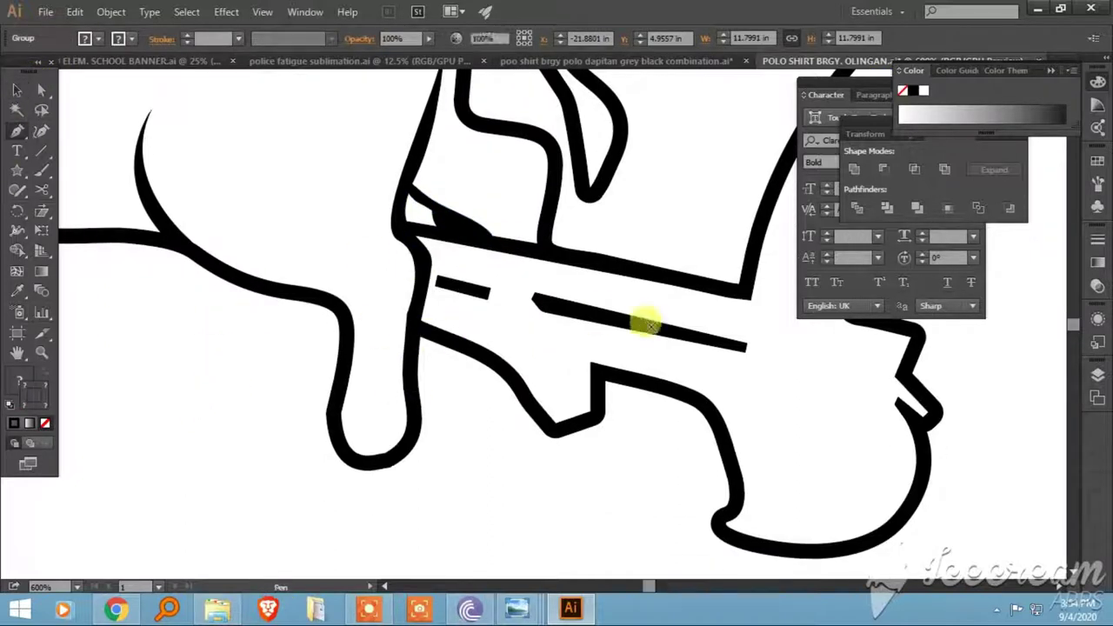
left_click(746, 344)
left_click(423, 270)
key("v")
key("ctrl+minus")
key("ctrl+minus")
key("ctrl+minus")
key("ctrl+plus")
Step: Draw a closed tapered sliver along the plough's edge
key("p")
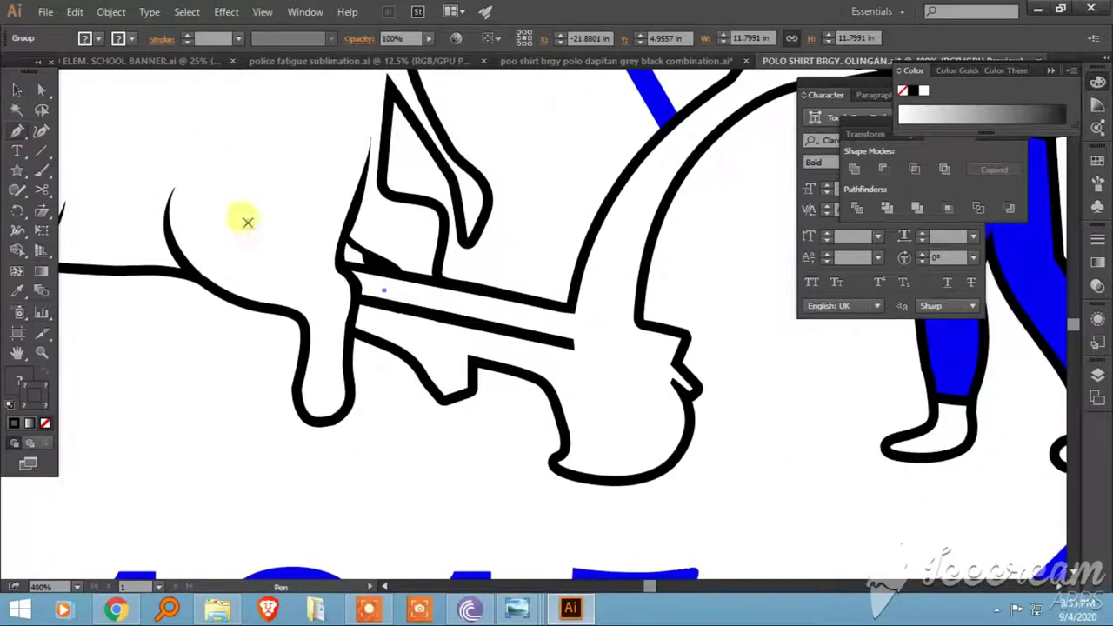
left_click(580, 283)
left_click_drag(566, 368, 580, 403)
key("ctrl+plus")
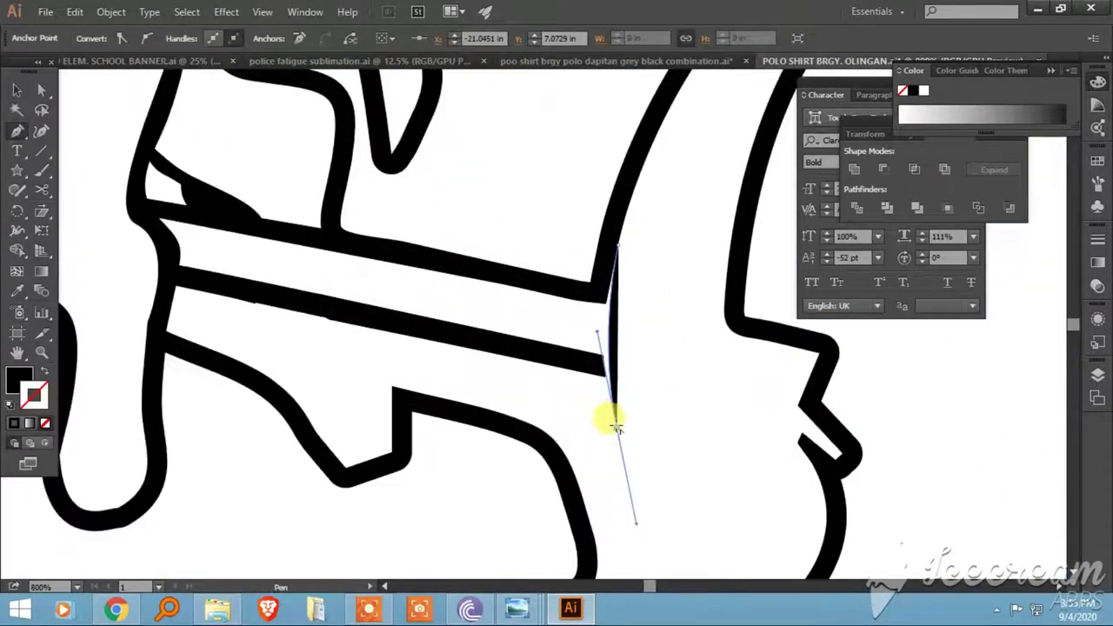
scroll(608, 423, "up", 1)
left_click(603, 275)
Step: Finish the plough-edge sliver and begin a new contour stroke
key("v")
key("ctrl+minus")
key("ctrl+minus")
key("ctrl+minus")
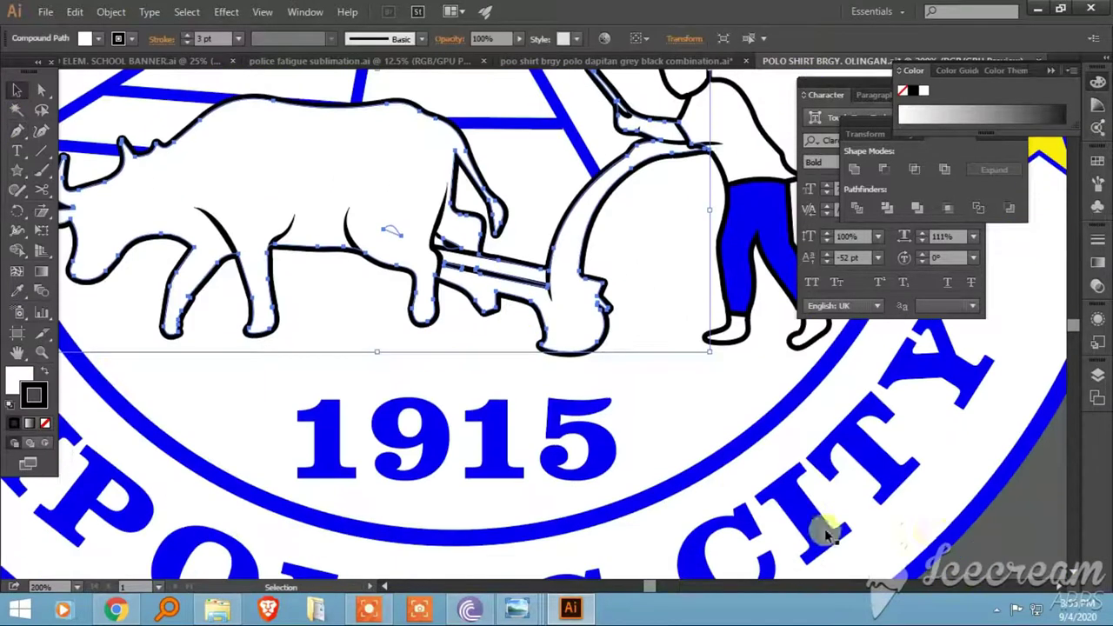
key("ctrl+plus")
key("p")
left_click(504, 373)
left_click(384, 343)
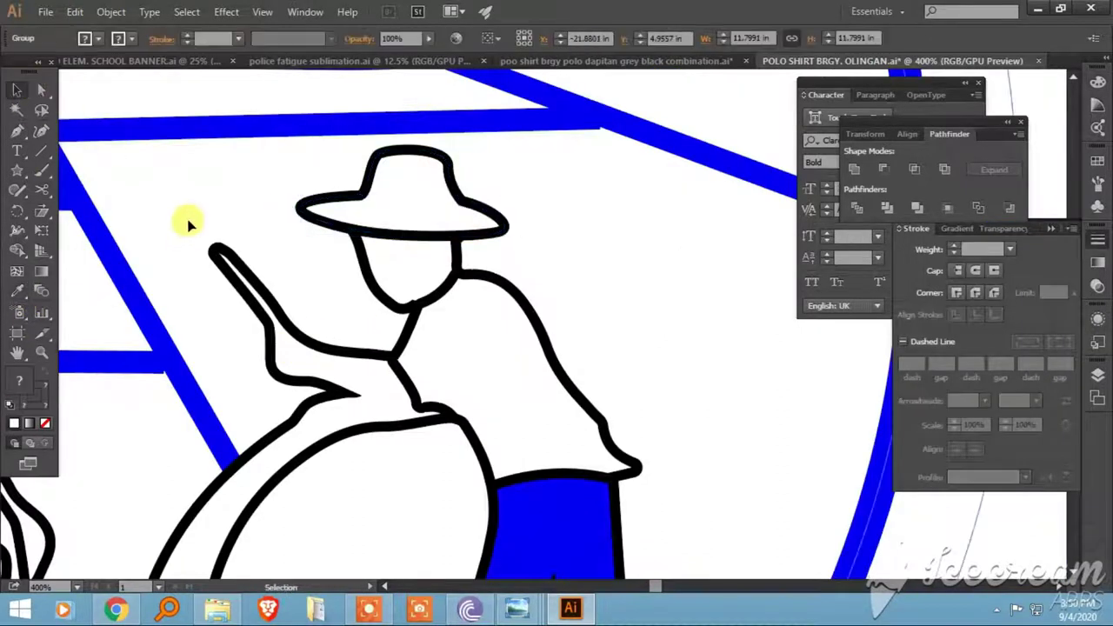
Step: Draw a curved contour stroke along the ox's jaw
scroll(239, 391, "down", 3)
scroll(347, 377, "down", 2)
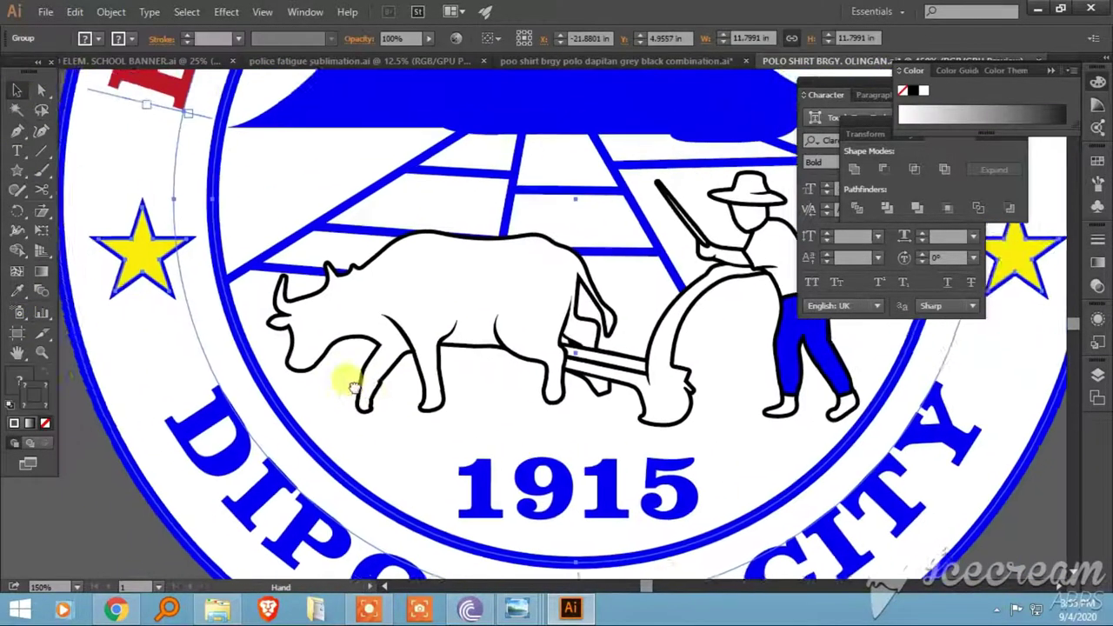
scroll(459, 380, "up", 4)
scroll(416, 393, "up", 3)
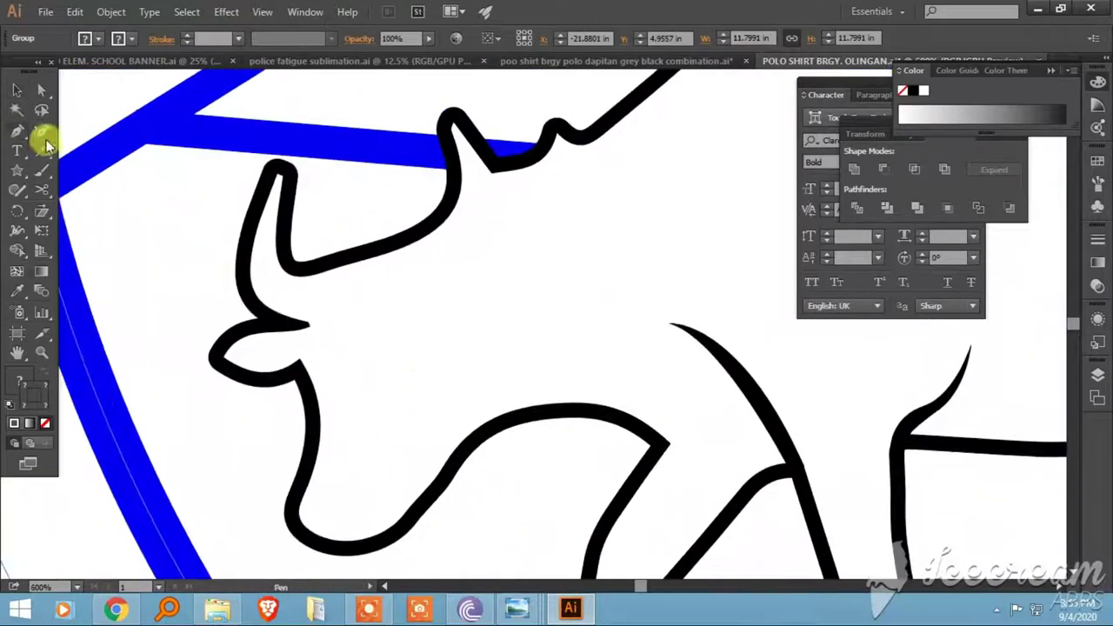
left_click(311, 328)
left_click_drag(307, 360, 300, 376)
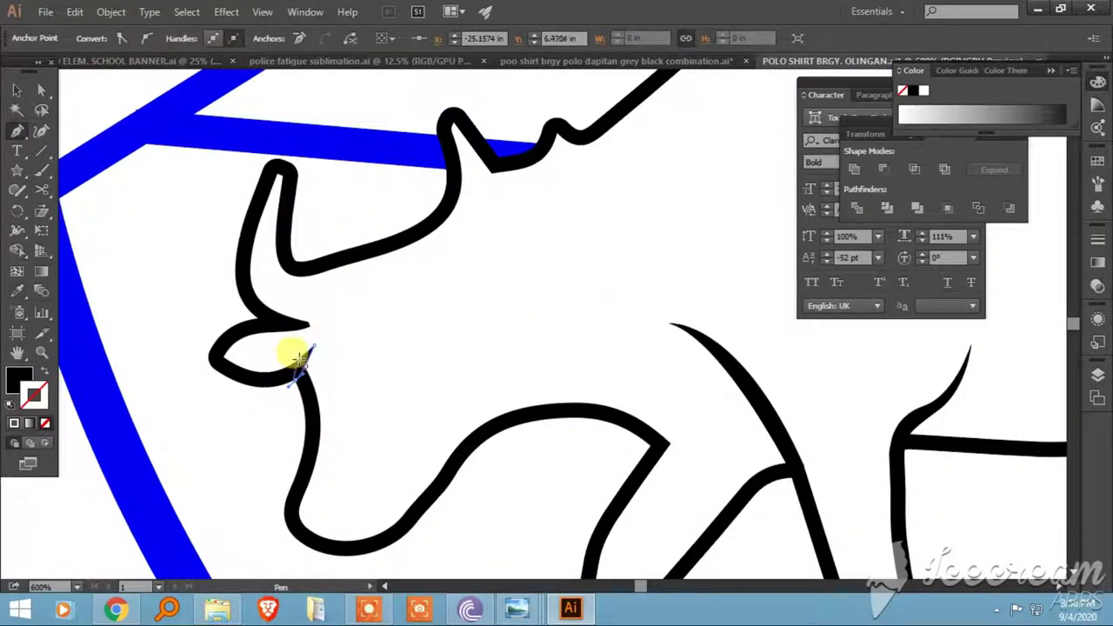
key("v")
scroll(295, 356, "down", 2)
left_click(397, 400)
scroll(464, 325, "down", 1)
Step: Draw a closed black shading sliver where the carabao's front leg meets its chest
left_click(518, 380)
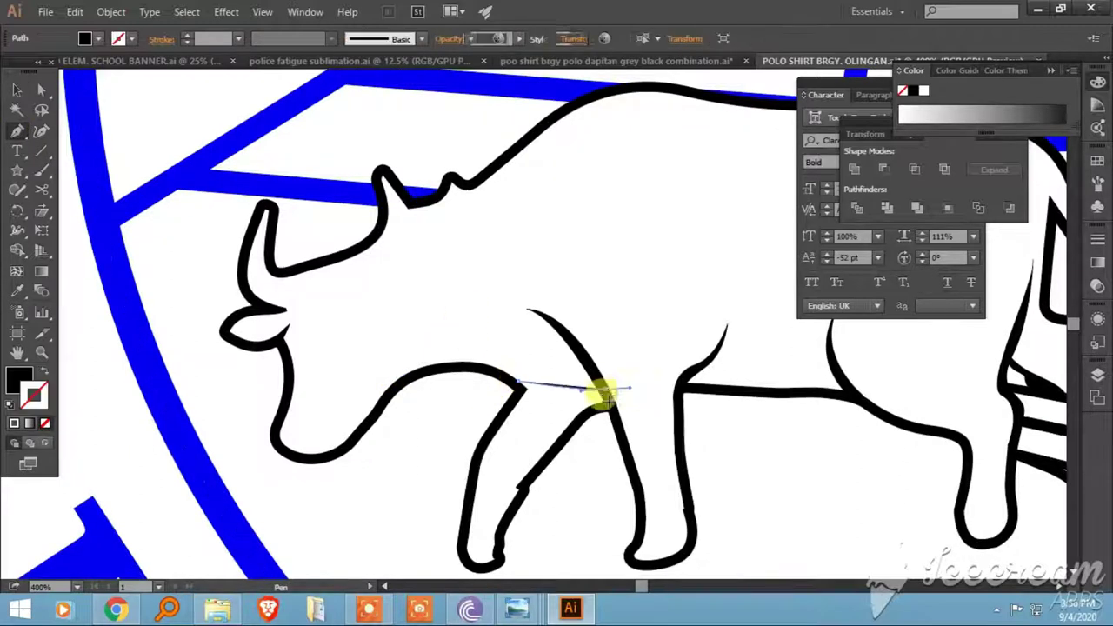
scroll(602, 393, "up", 3)
mouse_move(560, 381)
left_mouse_down()
mouse_move(581, 426)
mouse_move(496, 405)
left_mouse_up()
left_click(281, 346)
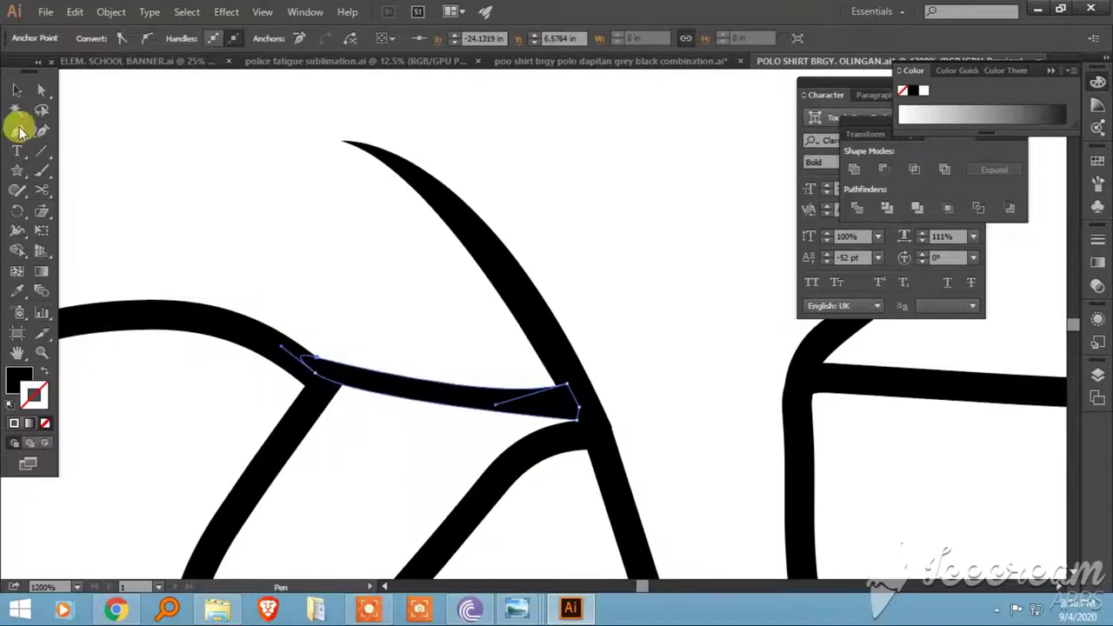
key("v")
scroll(218, 427, "down", 4)
scroll(429, 391, "down", 2)
mouse_move(427, 373)
left_mouse_down()
mouse_move(501, 398)
mouse_move(432, 447)
left_mouse_up()
scroll(435, 447, "up", 3)
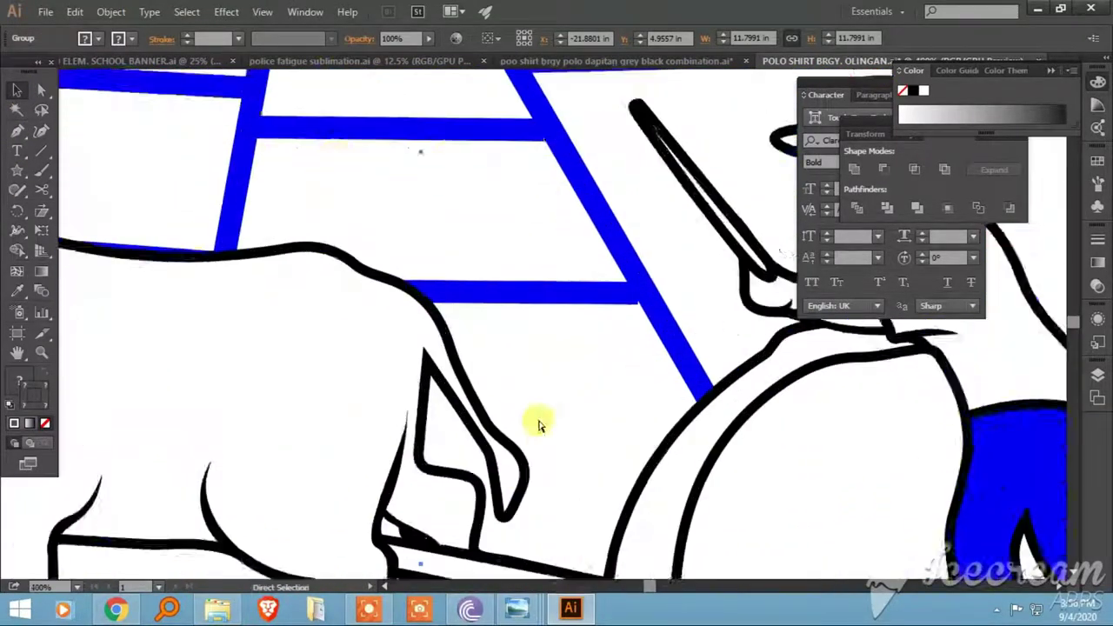
Step: Begin a curved shading path following the outline near the plow
key("p")
left_click(435, 270)
left_click(470, 330)
left_click(487, 361)
key("ctrl+plus")
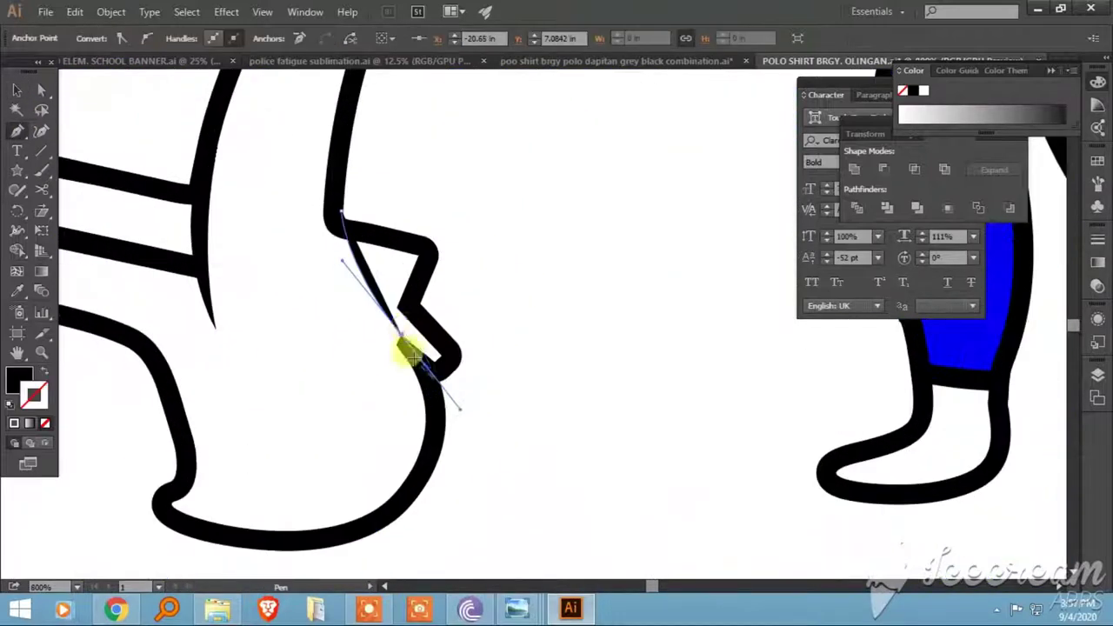
scroll(395, 345, "up", 3)
scroll(395, 346, "left", 3)
left_click_drag(465, 332, 478, 258)
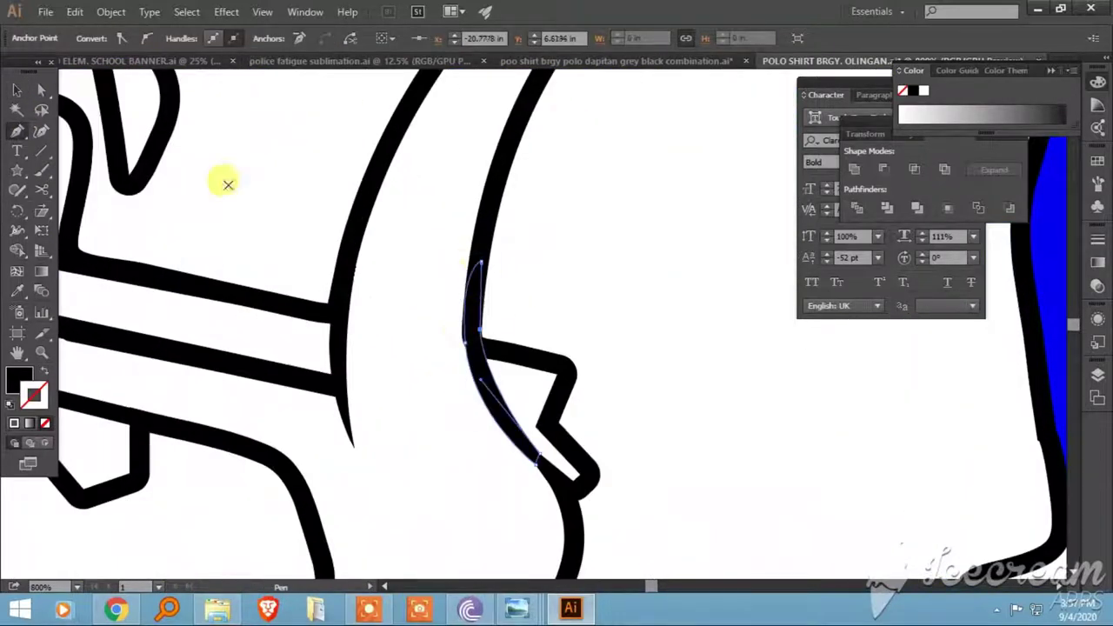
scroll(335, 291, "down", 3)
key("ctrl+plus")
key("ctrl+plus")
Step: Draw a tapered sliver down the plow edge and fill it solid black
left_click(420, 159)
left_click_drag(491, 313, 563, 411)
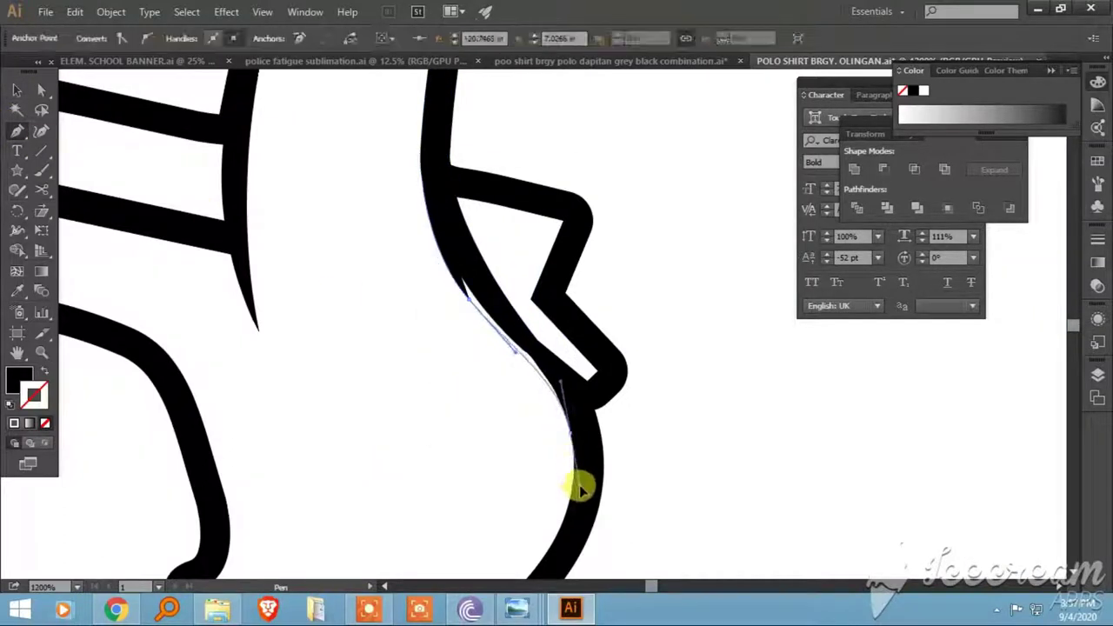
scroll(504, 333, "up", 1)
key("shift+x")
scroll(504, 333, "up", 1)
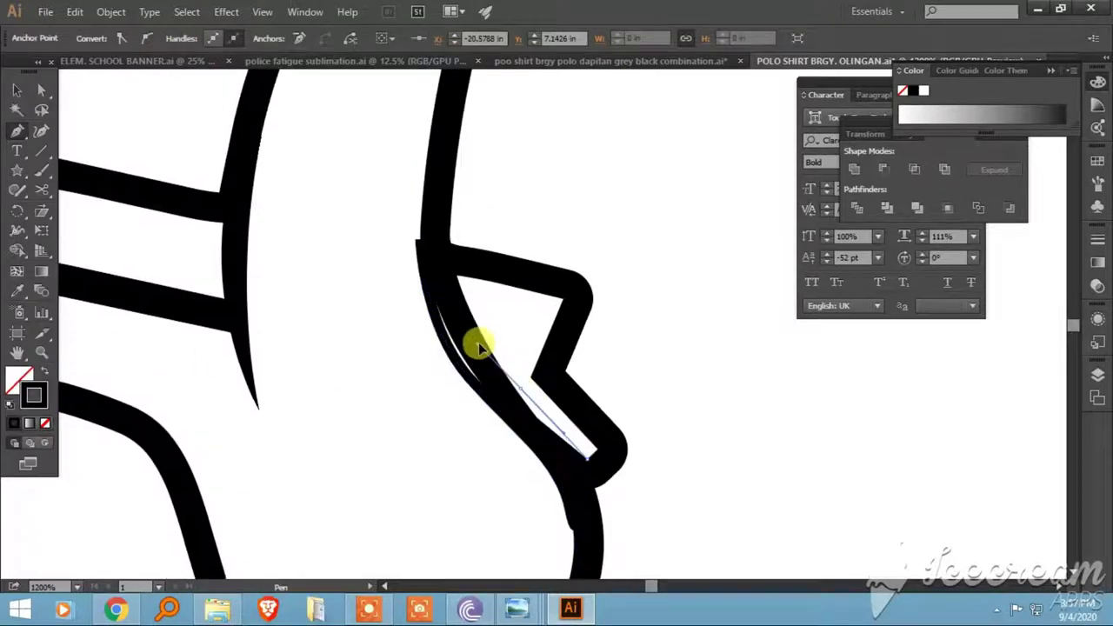
left_click_drag(459, 300, 444, 244)
left_click(16, 89)
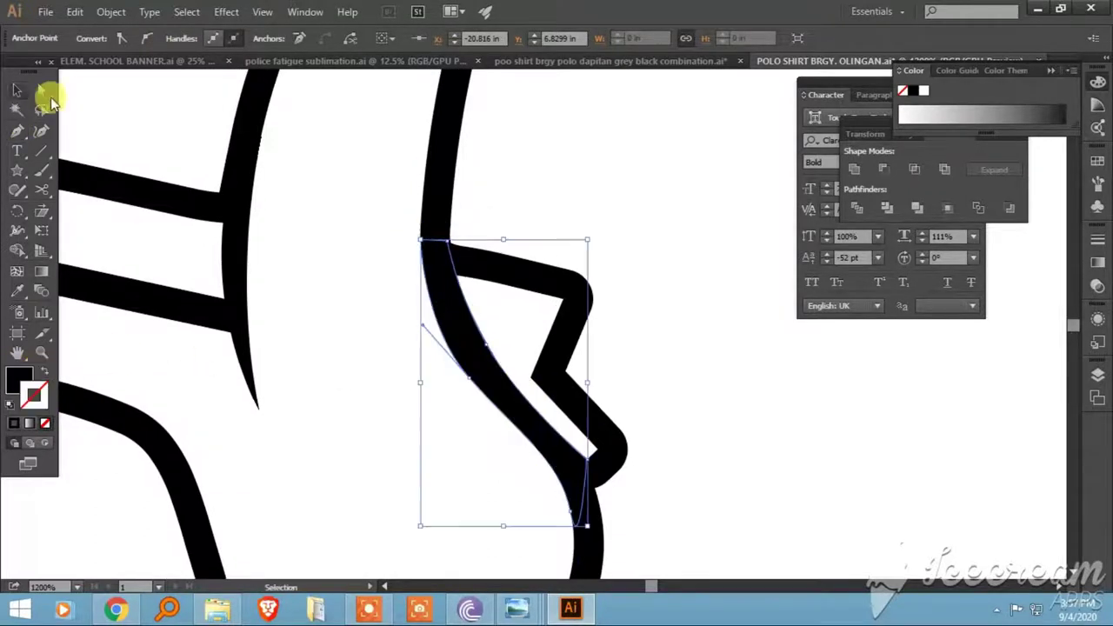
scroll(489, 315, "down", 5)
scroll(666, 377, "down", 3)
Step: Pen-draw a black hatch sliver at the front leg and repeat copies into a row of five
scroll(663, 386, "down", 1)
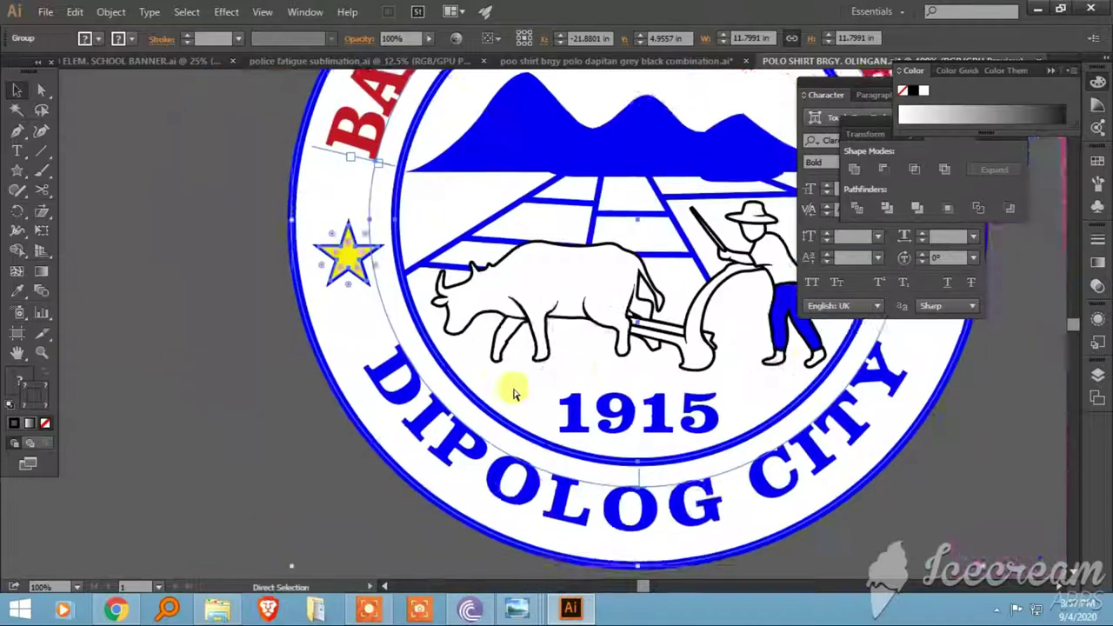
scroll(516, 390, "up", 6)
left_click_drag(538, 299, 485, 345)
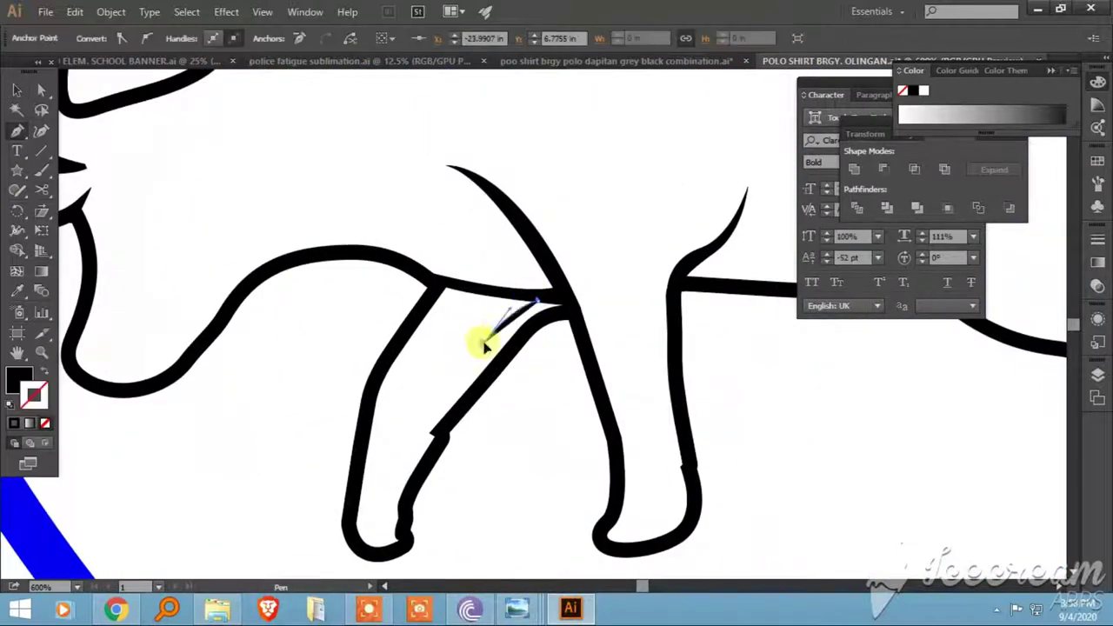
scroll(500, 313, "up", 2)
key("v")
left_click_drag(515, 301, 479, 290)
key("ctrl+d")
key("ctrl+d")
key("ctrl+d")
key("ctrl+a")
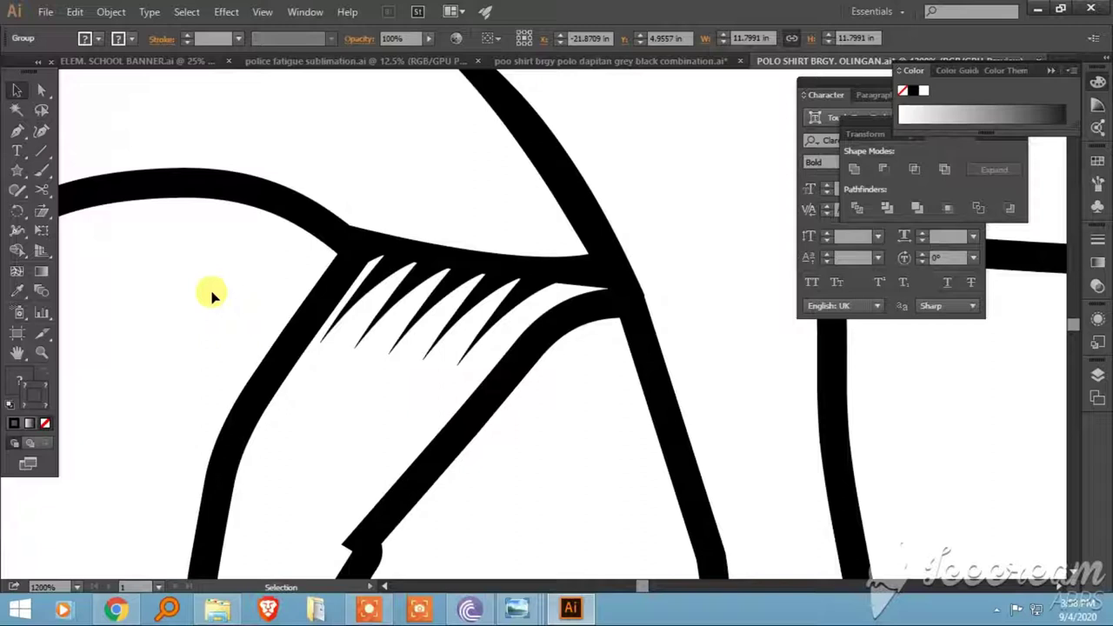
left_click(211, 300)
Step: Reframe the view on the carabao and begin a shading stroke along its belly
key("ctrl+minus")
key("ctrl+minus")
key("ctrl+minus")
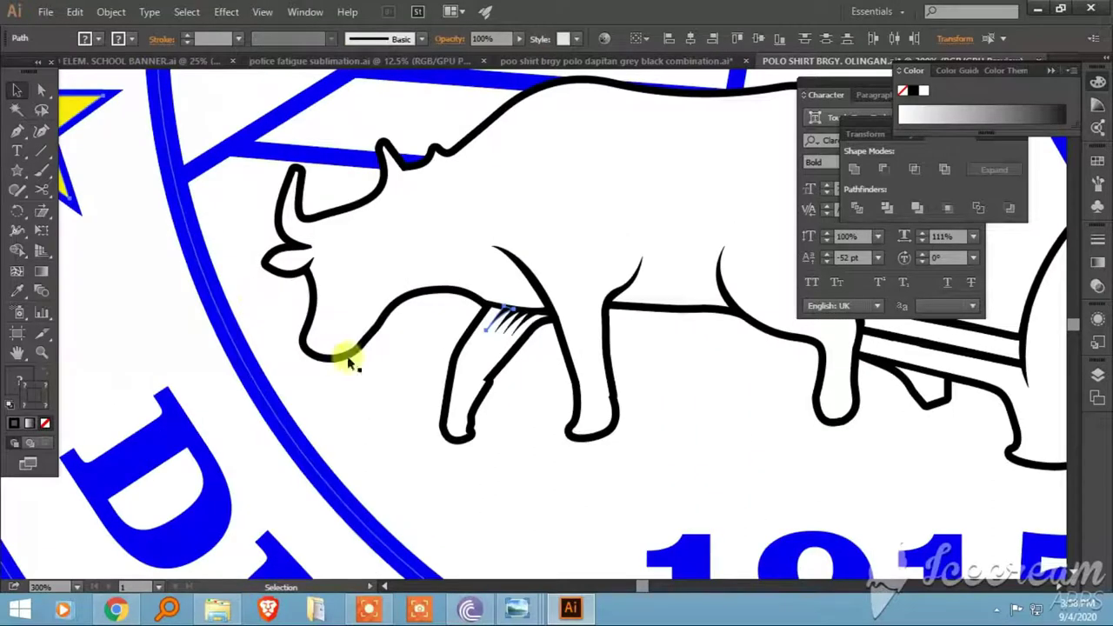
key("ctrl+minus")
key("ctrl+minus")
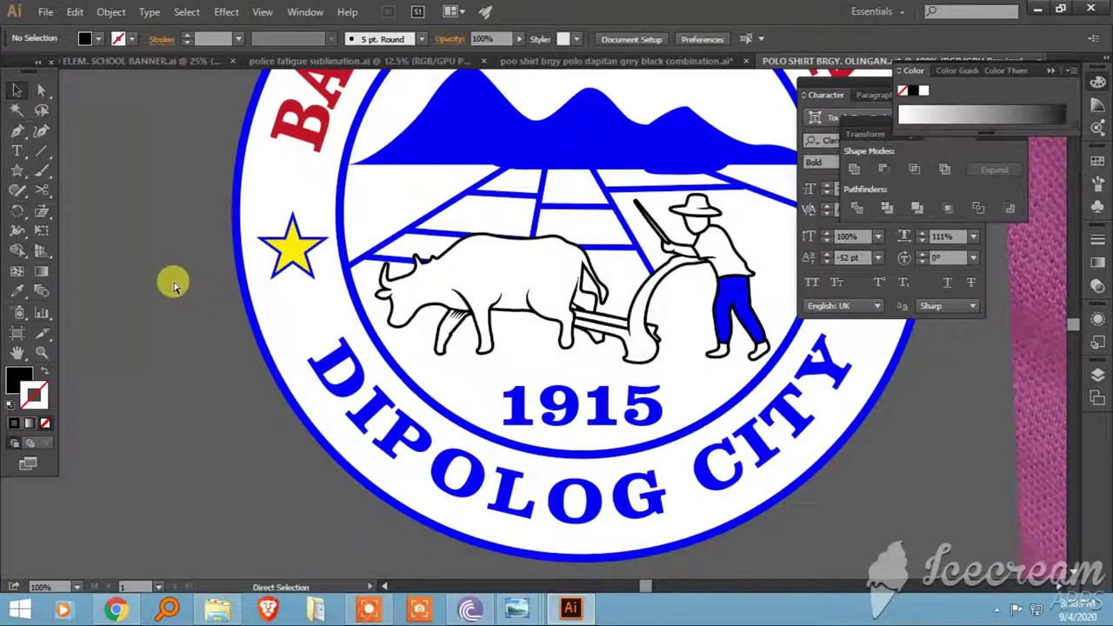
key("ctrl+plus")
key("ctrl+plus")
key("ctrl+plus")
left_click(516, 260)
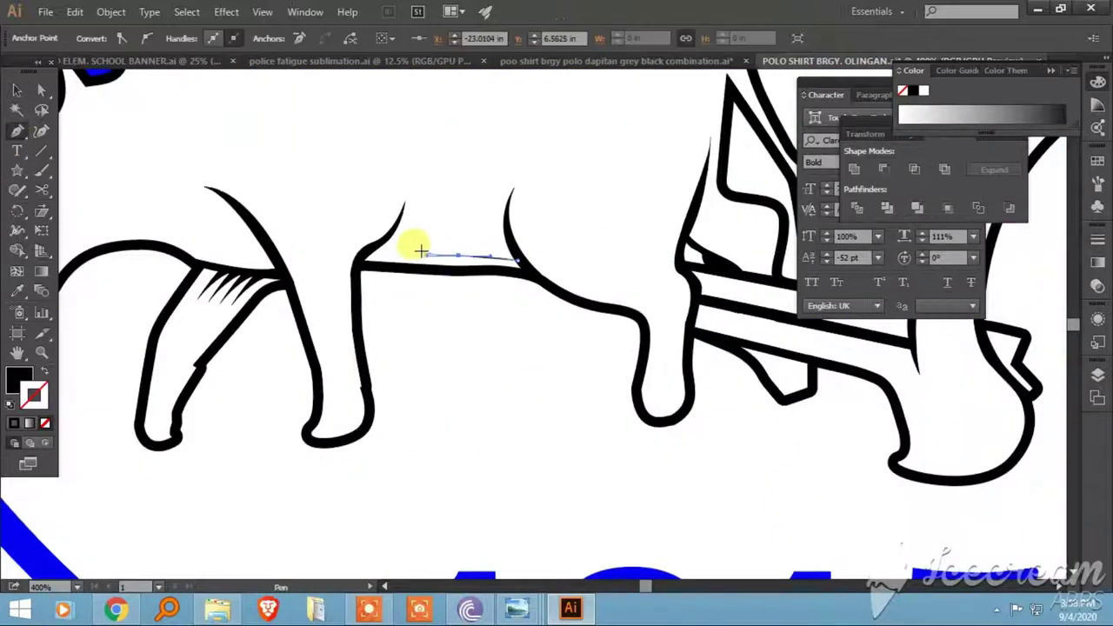
scroll(513, 254, "down", 1)
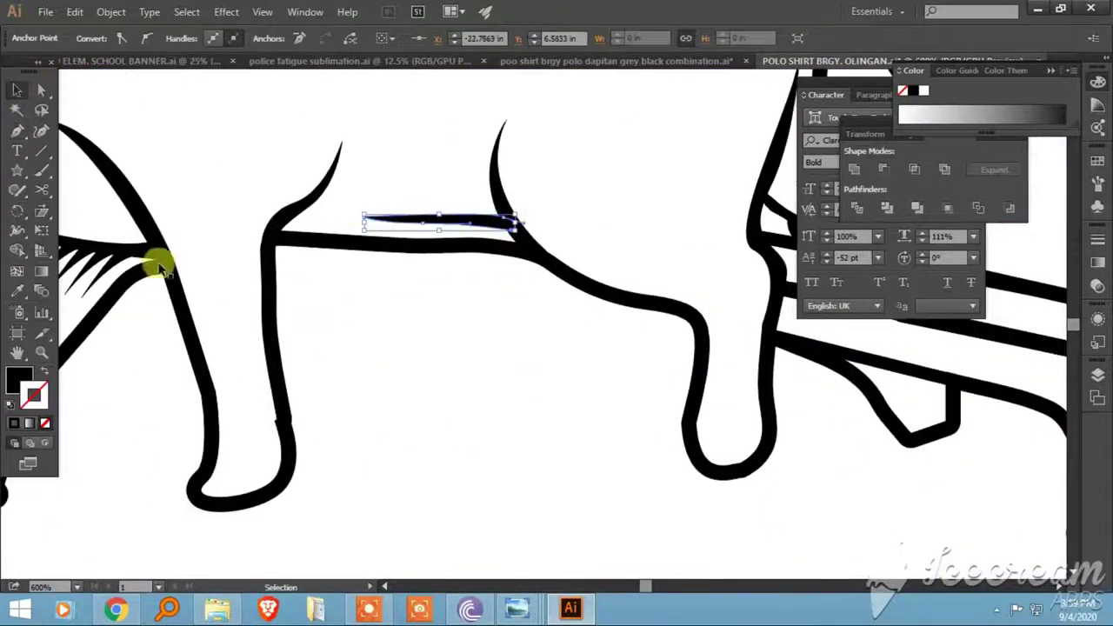
key("ctrl+1")
left_click_drag(174, 305, 96, 260)
key("ctrl+plus")
key("ctrl+plus")
key("ctrl+plus")
key("ctrl+plus")
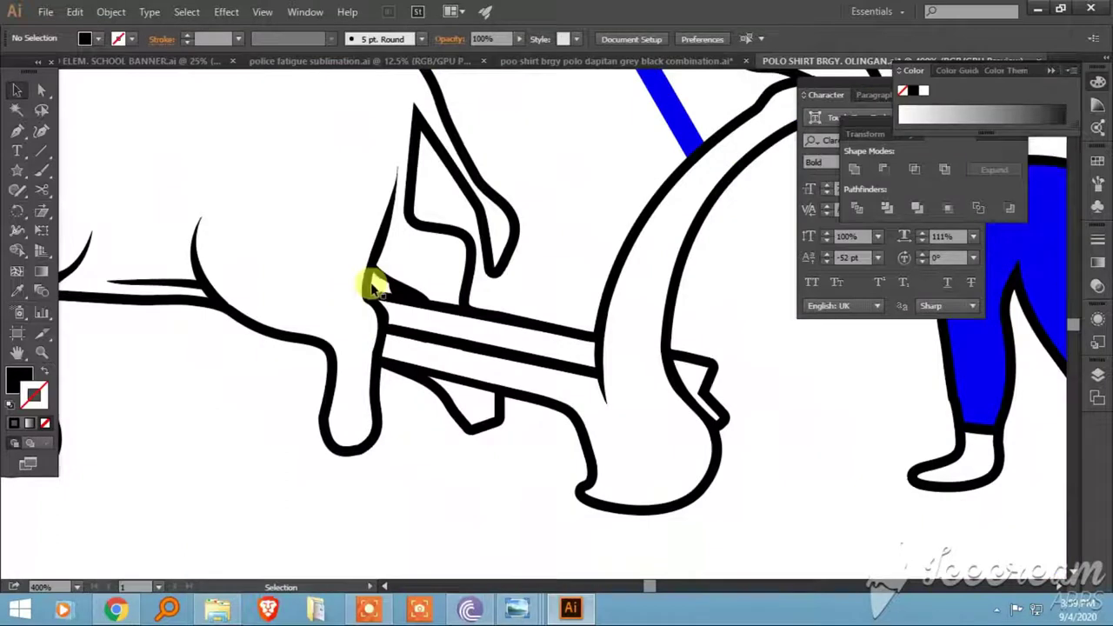
key("ctrl+plus")
Step: Add a curved shading sliver at the leg corner and give it a solid black fill
left_click_drag(309, 250, 382, 295)
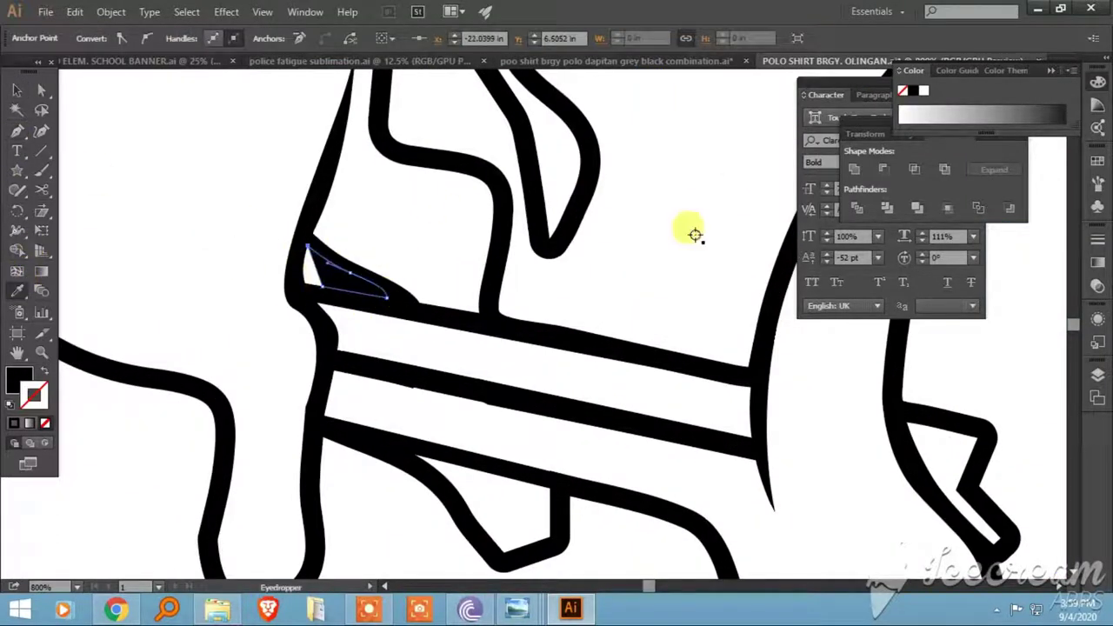
left_click(696, 235)
left_click(45, 374)
left_click(17, 89)
key("ctrl+minus")
key("ctrl+minus")
key("ctrl+minus")
key("ctrl+minus")
key("ctrl+minus")
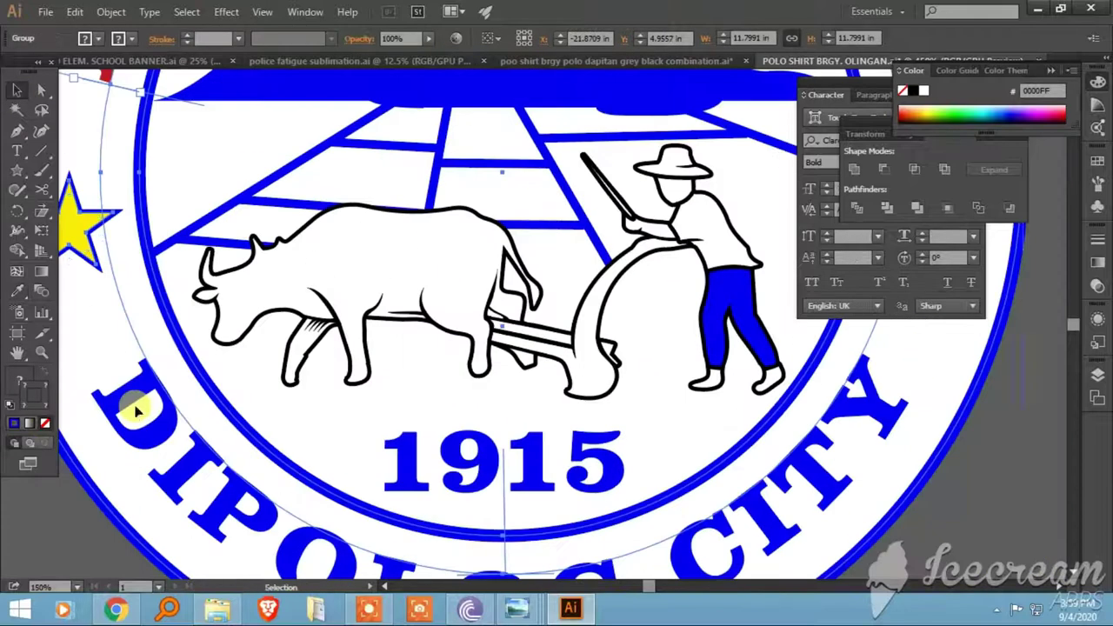
key("ctrl+plus")
key("ctrl+plus")
key("ctrl+plus")
Step: Pen a shading sliver on the carabao's back and hind leg, filled solid black
key("p")
key("ctrl+plus")
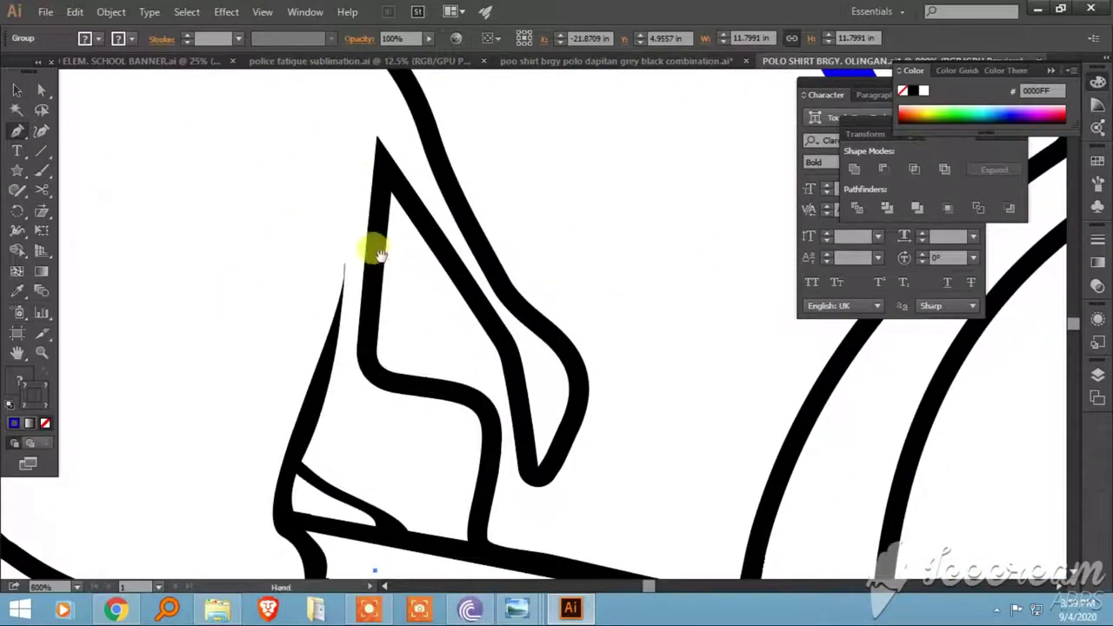
left_click_drag(374, 139, 562, 290)
left_click_drag(517, 233, 492, 225)
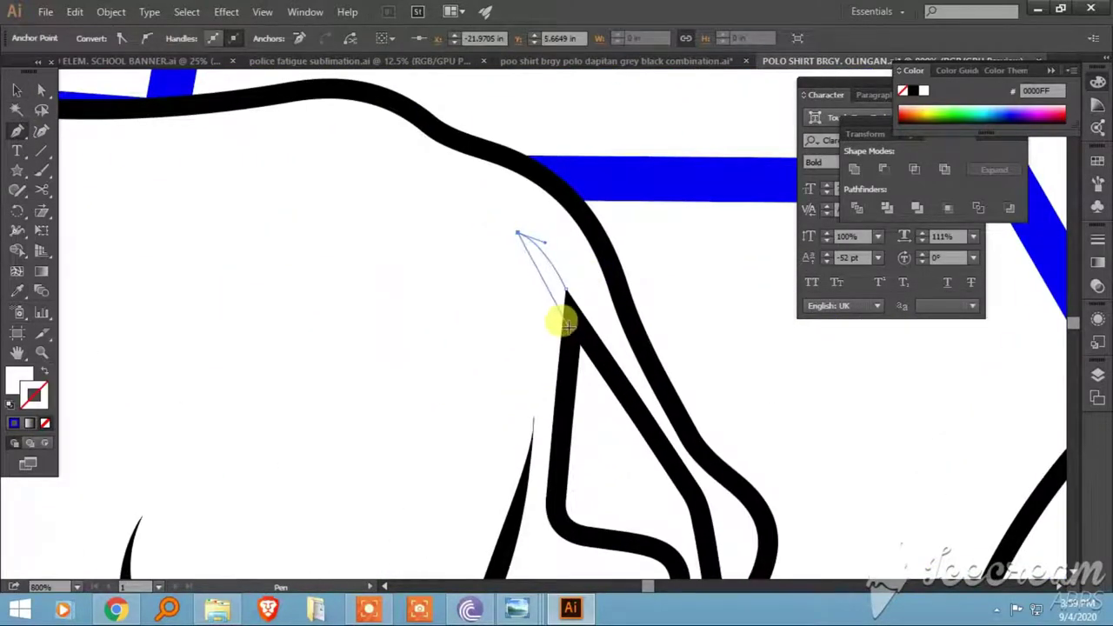
left_click(45, 374)
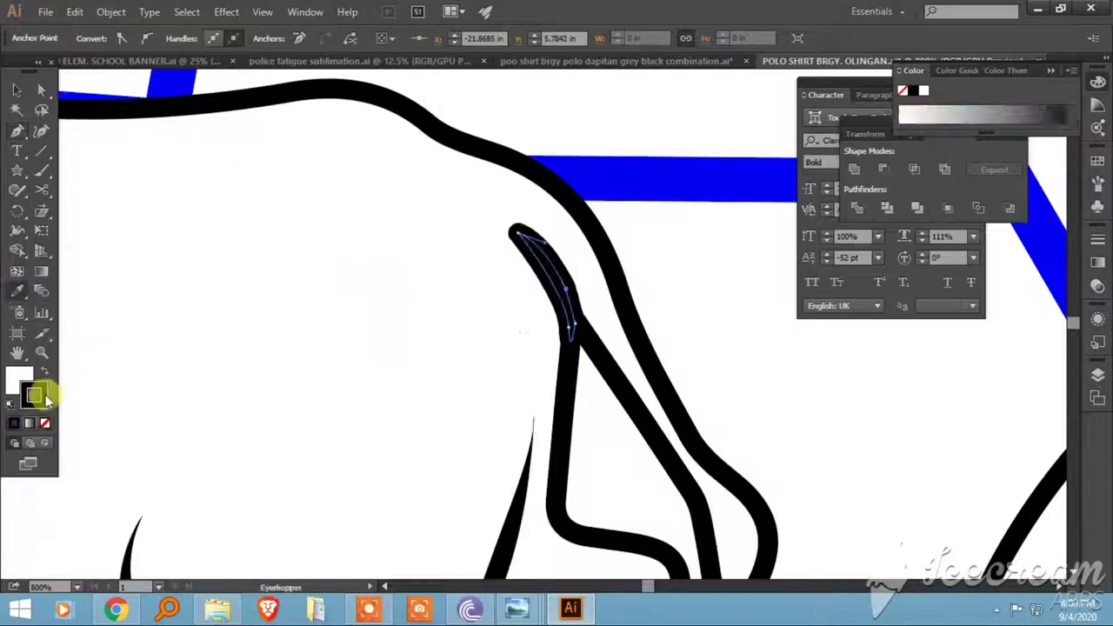
left_click(17, 90)
left_click(571, 129)
Step: Zoom out to the whole seal and select all of its parts
key("ctrl+minus")
key("ctrl+minus")
key("ctrl+minus")
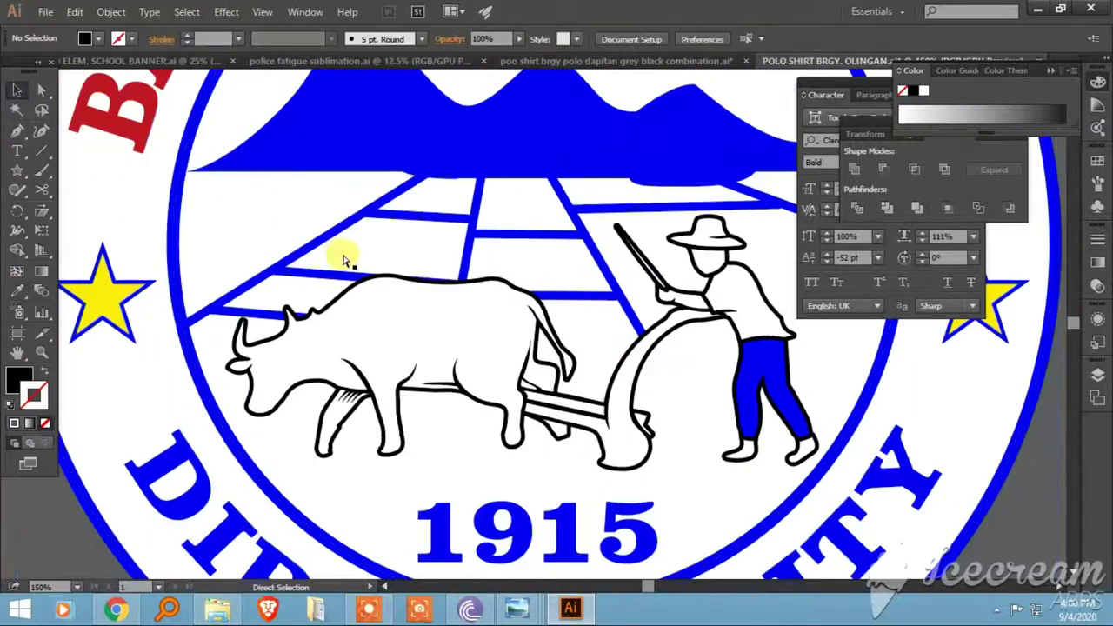
key("ctrl+minus")
key("ctrl+minus")
key("ctrl+minus")
left_click(314, 148)
key("ctrl+a")
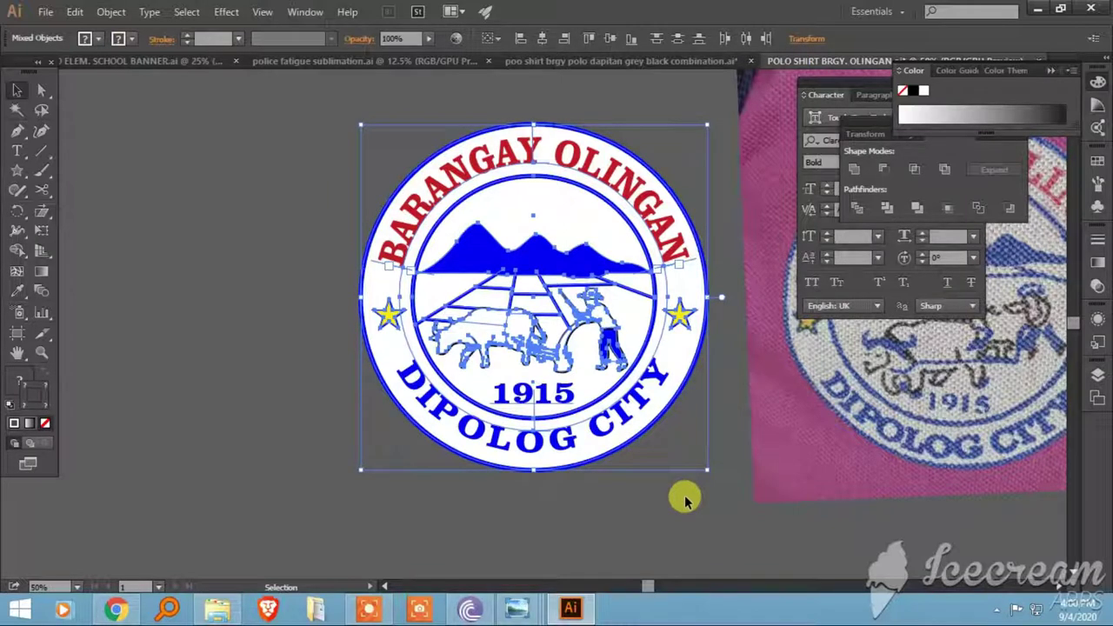
Step: Drag the seal left, check the police fatigue document, then return to the fitted polo shirt order form
left_click_drag(548, 344, 413, 382)
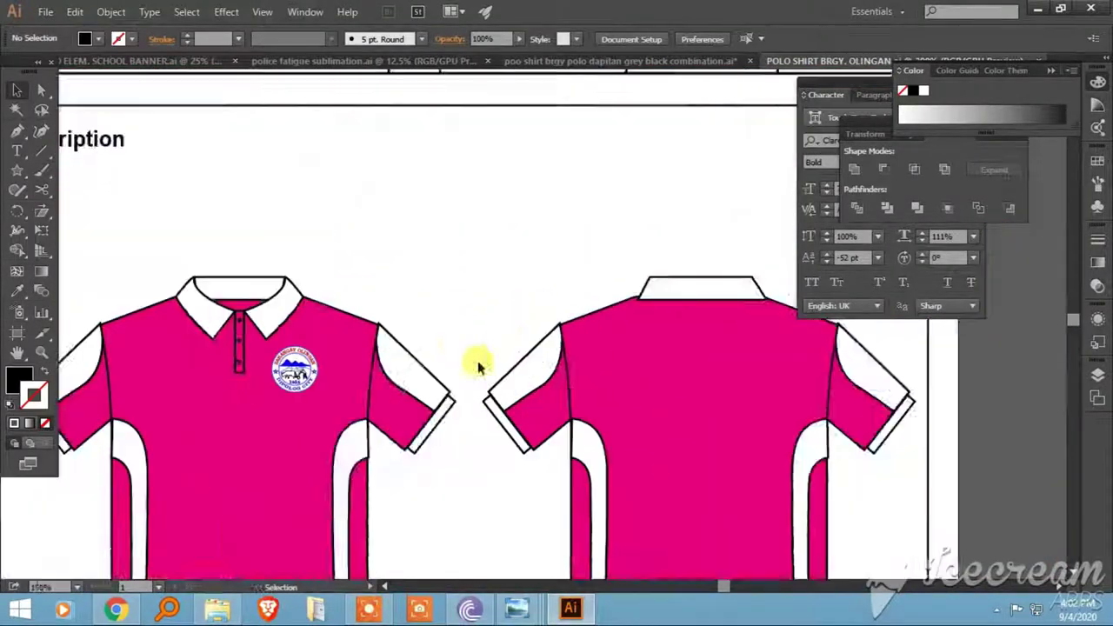
key("ctrl+0")
left_click(608, 60)
left_click(208, 61)
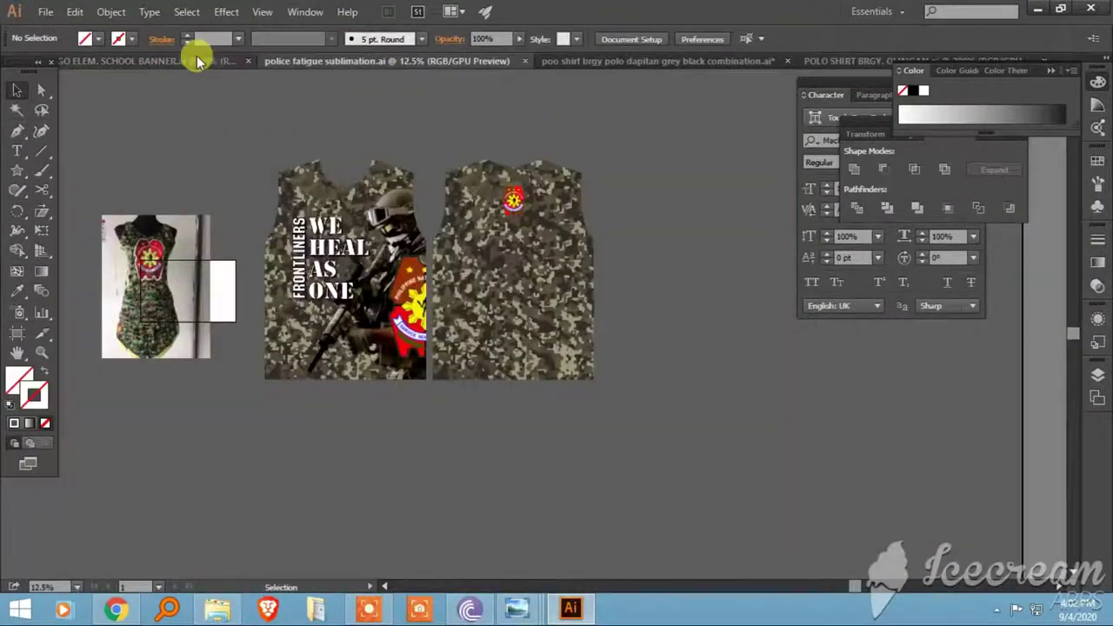
scroll(396, 252, "up", 3)
scroll(396, 252, "down", 2)
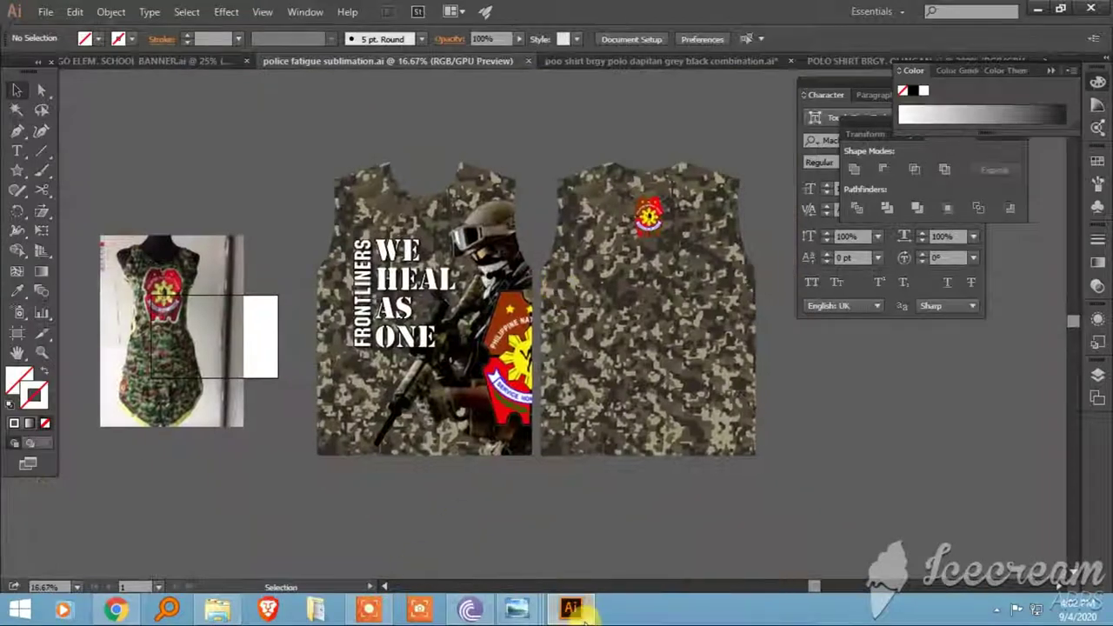
key("ctrl+Tab")
key("ctrl+0")
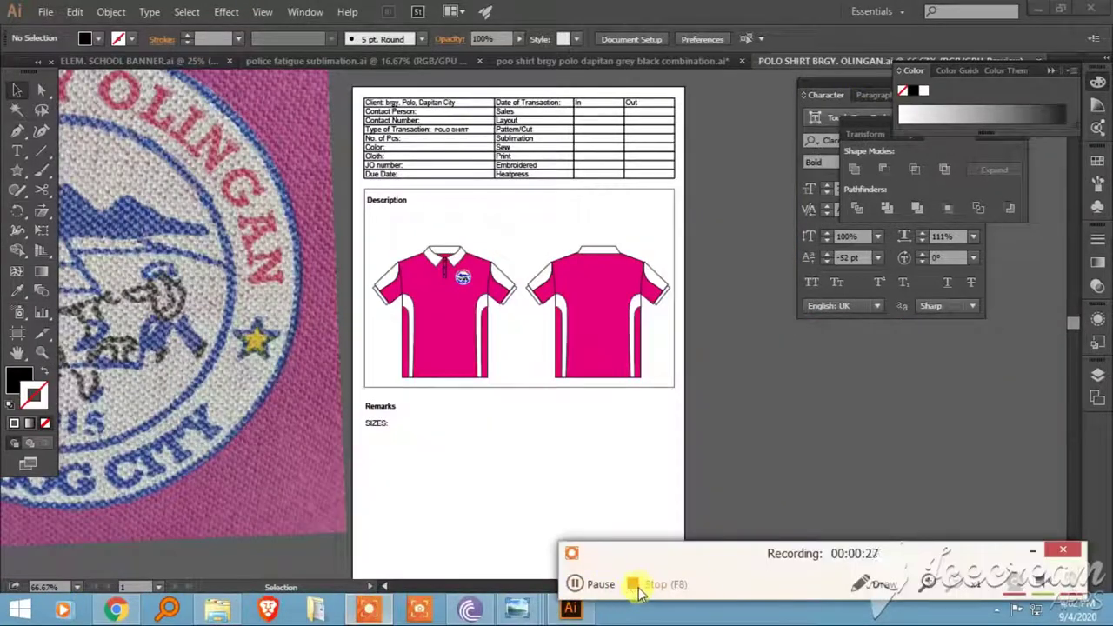